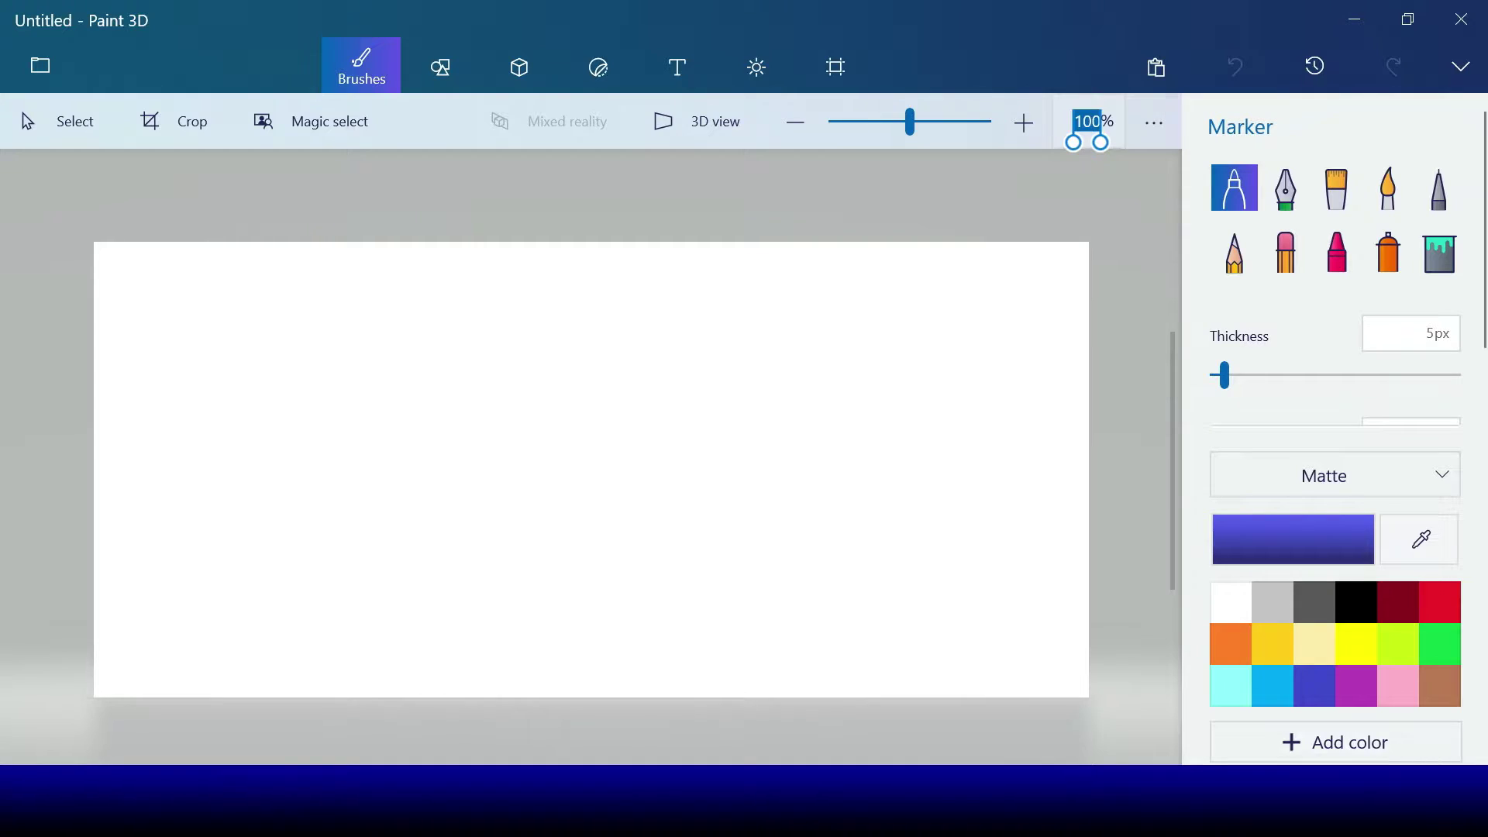
Resize the canvas to 800 px wide and 800 px high
left_click(1154, 121)
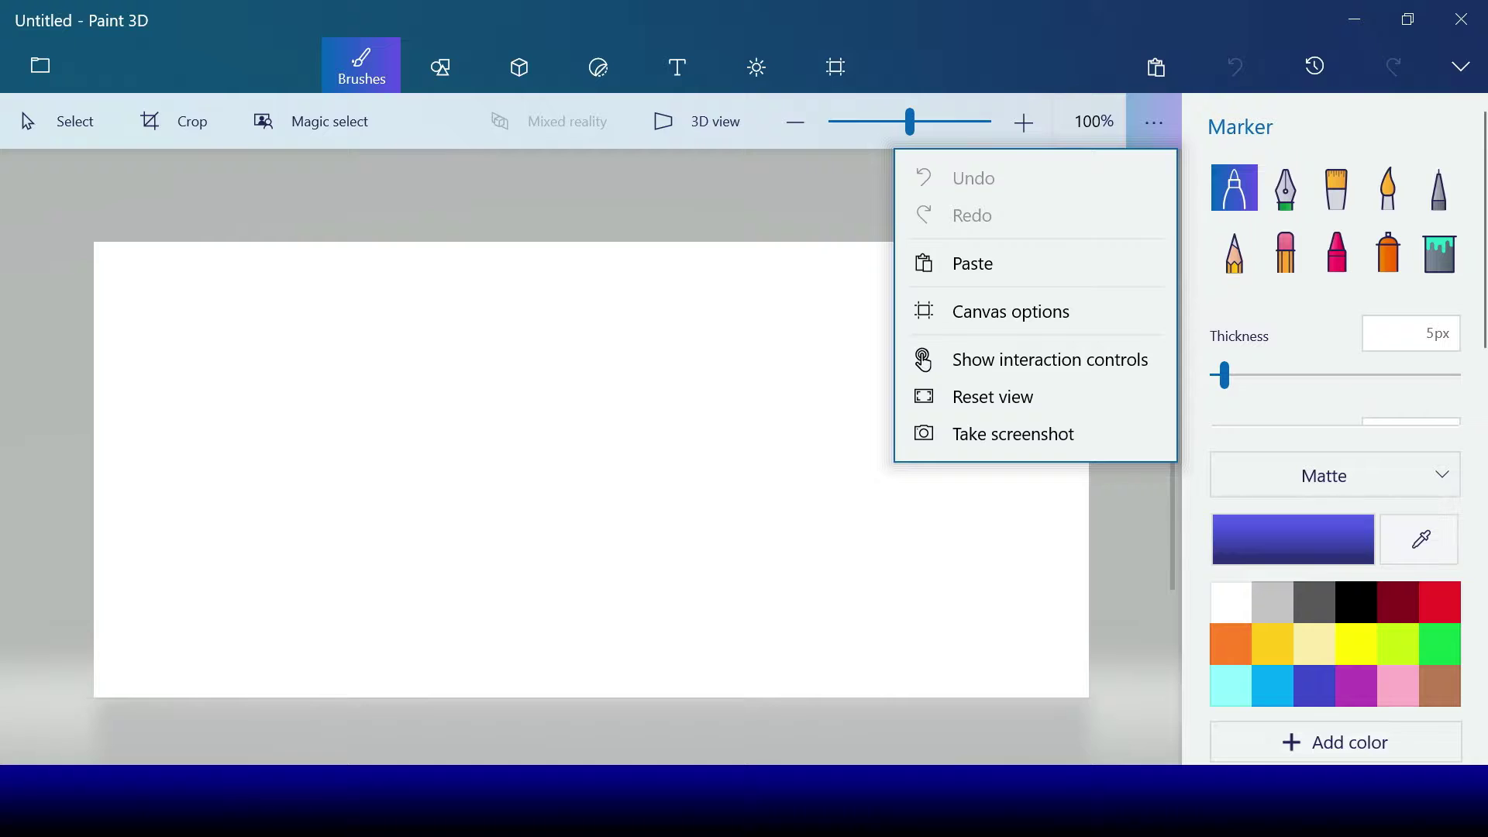
left_click(1096, 325)
left_click(1256, 426)
double_click(1255, 427)
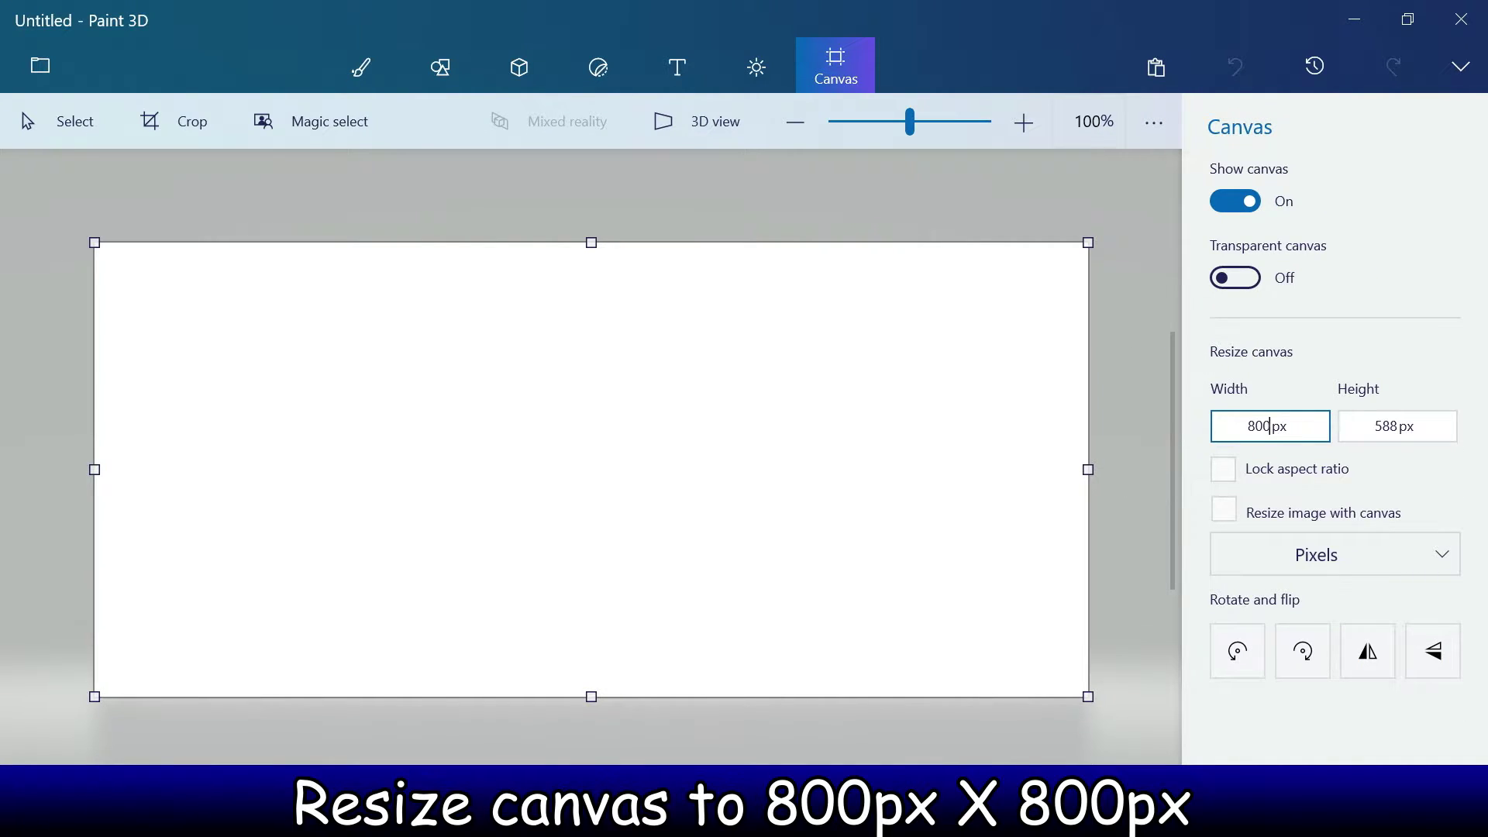
key("Tab")
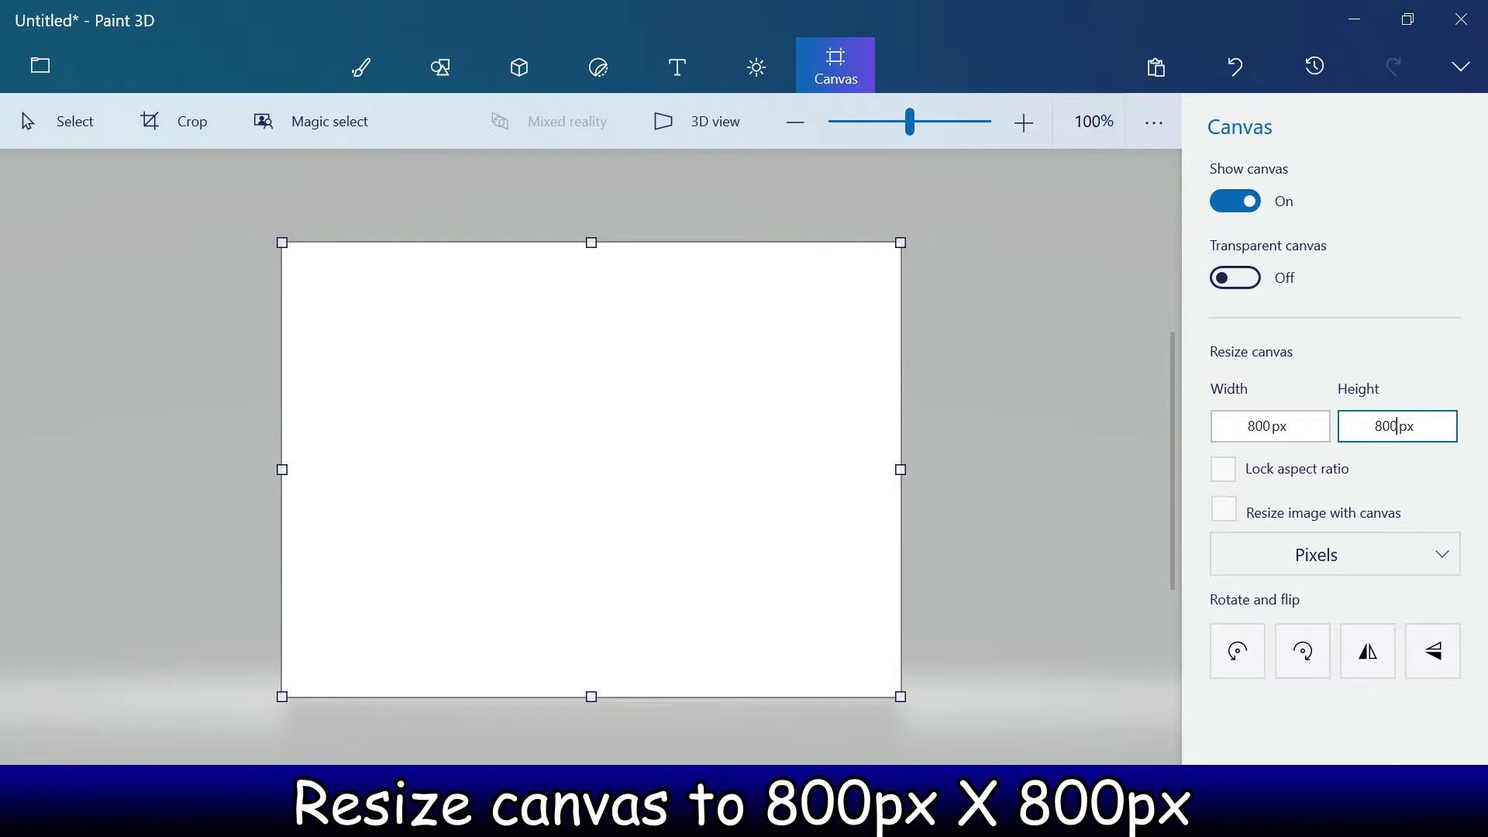
type("800")
key("Return")
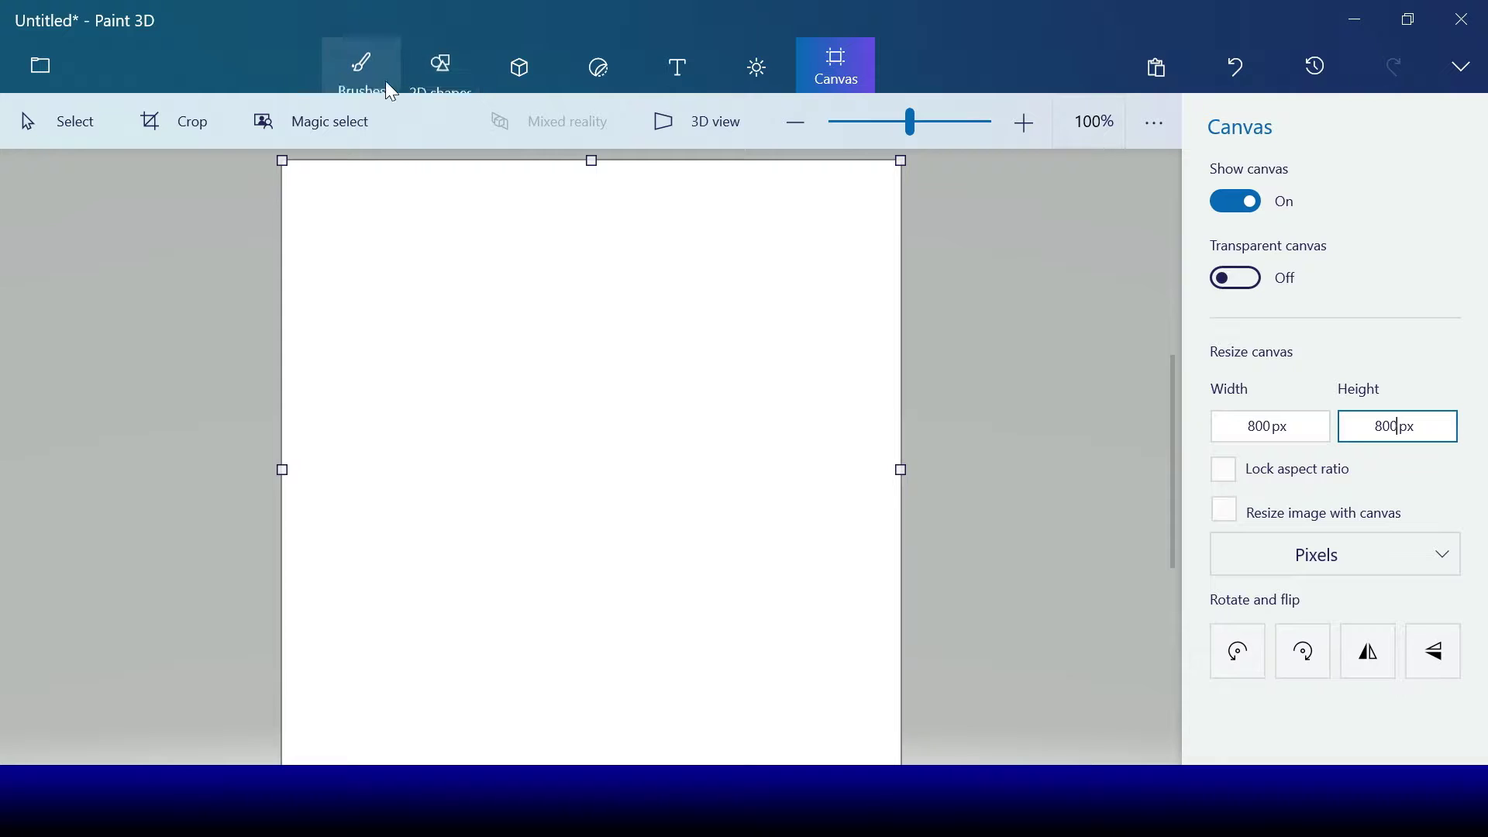
Draw a long, steep straight line sloping down to the right across the canvas and shorten its upper end
left_click(425, 77)
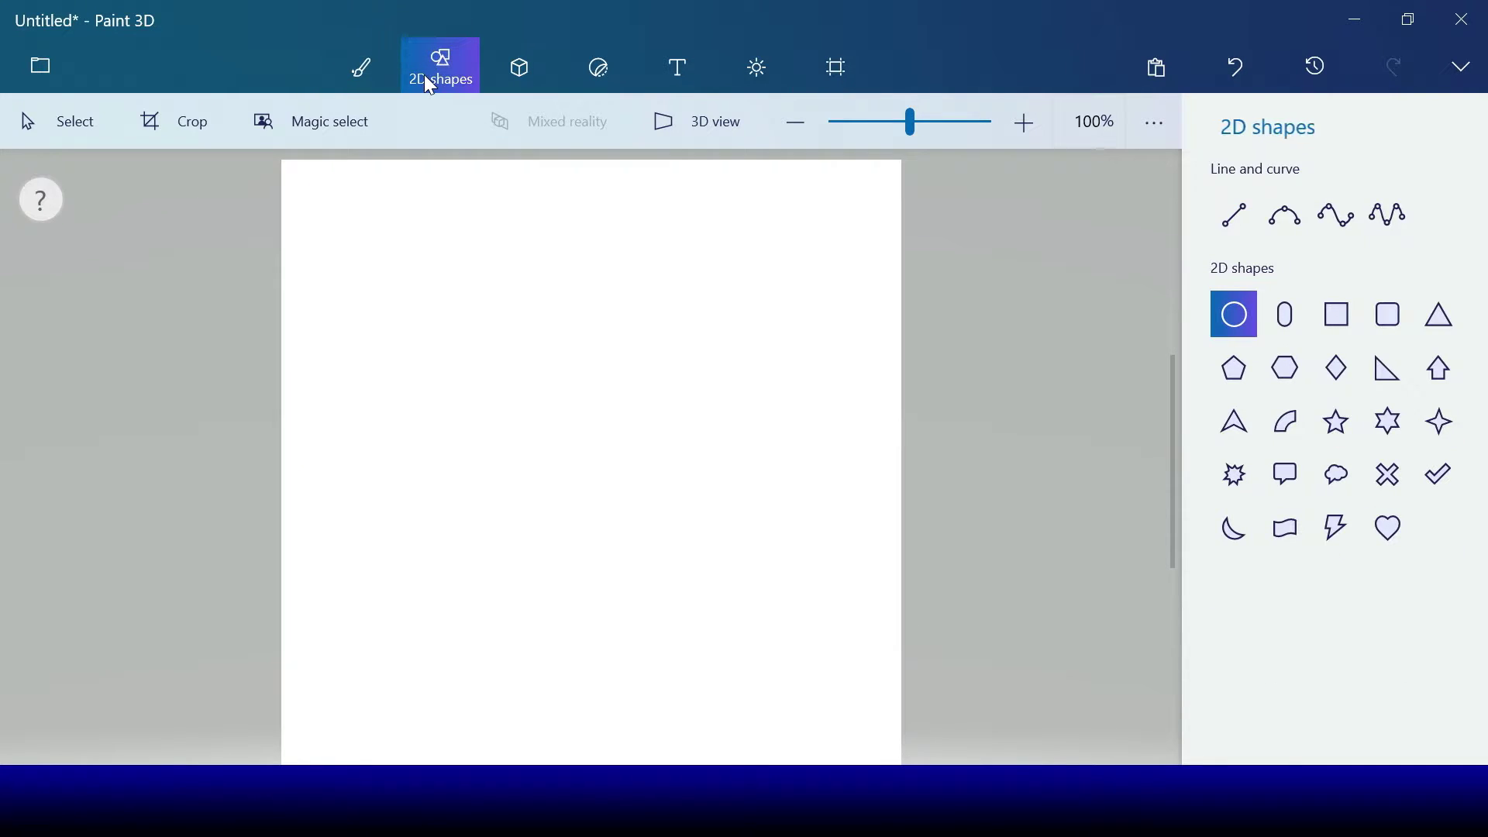
left_click(1244, 221)
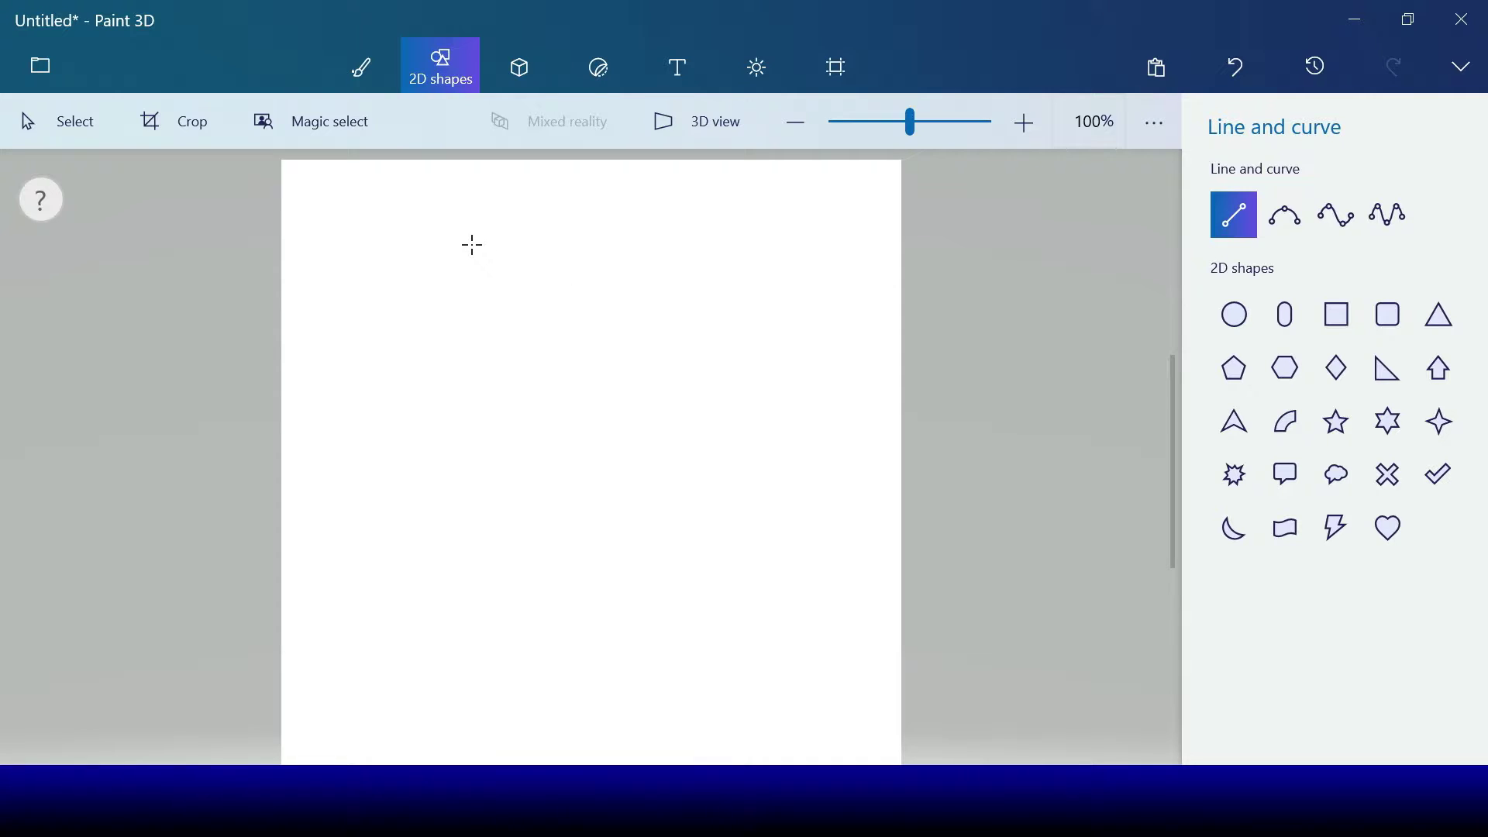
mouse_move(472, 245)
left_mouse_down()
mouse_move(648, 574)
mouse_move(680, 740)
left_mouse_up()
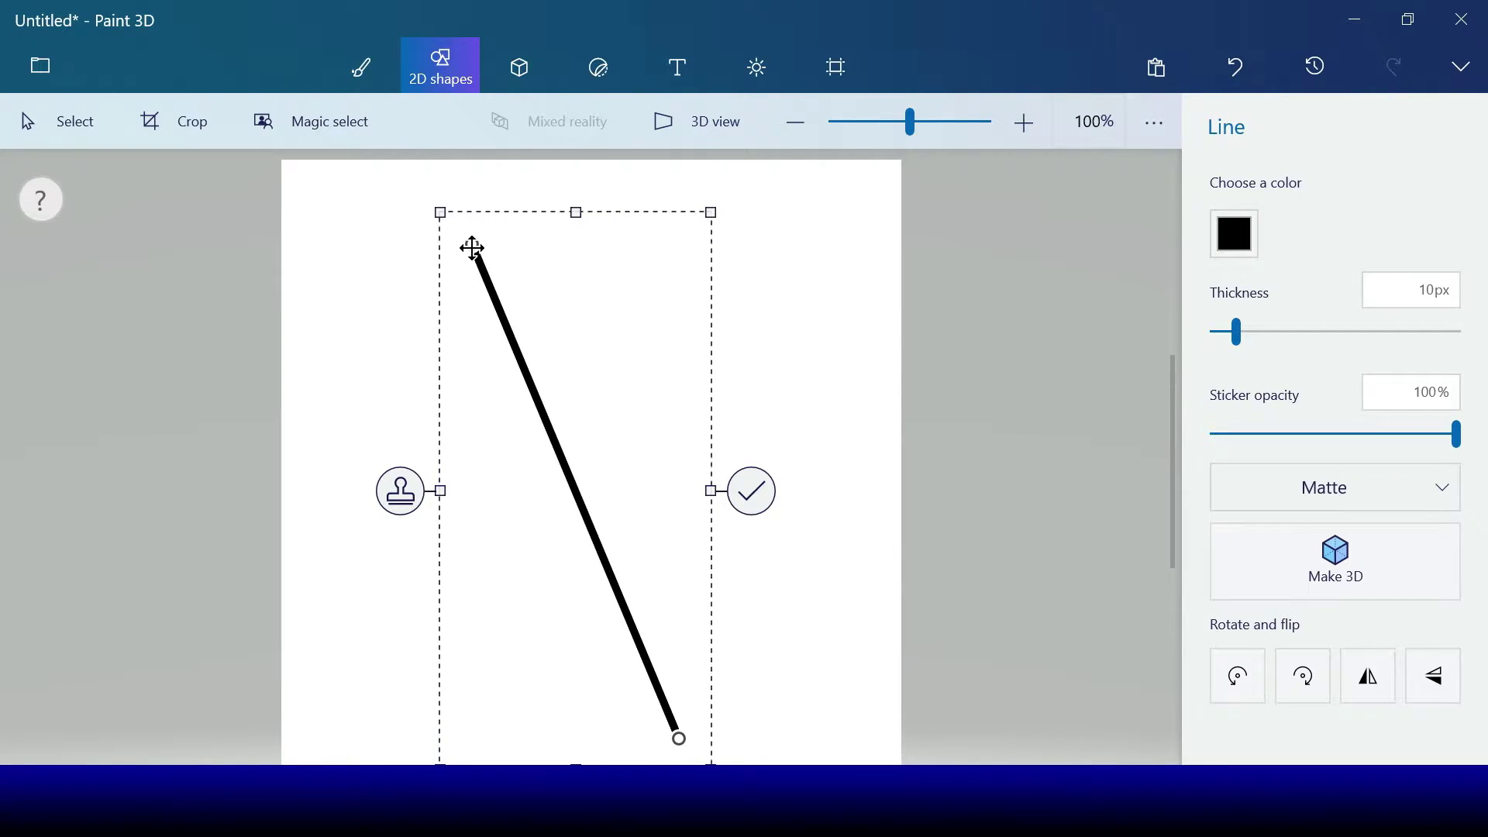
left_click_drag(470, 245, 504, 239)
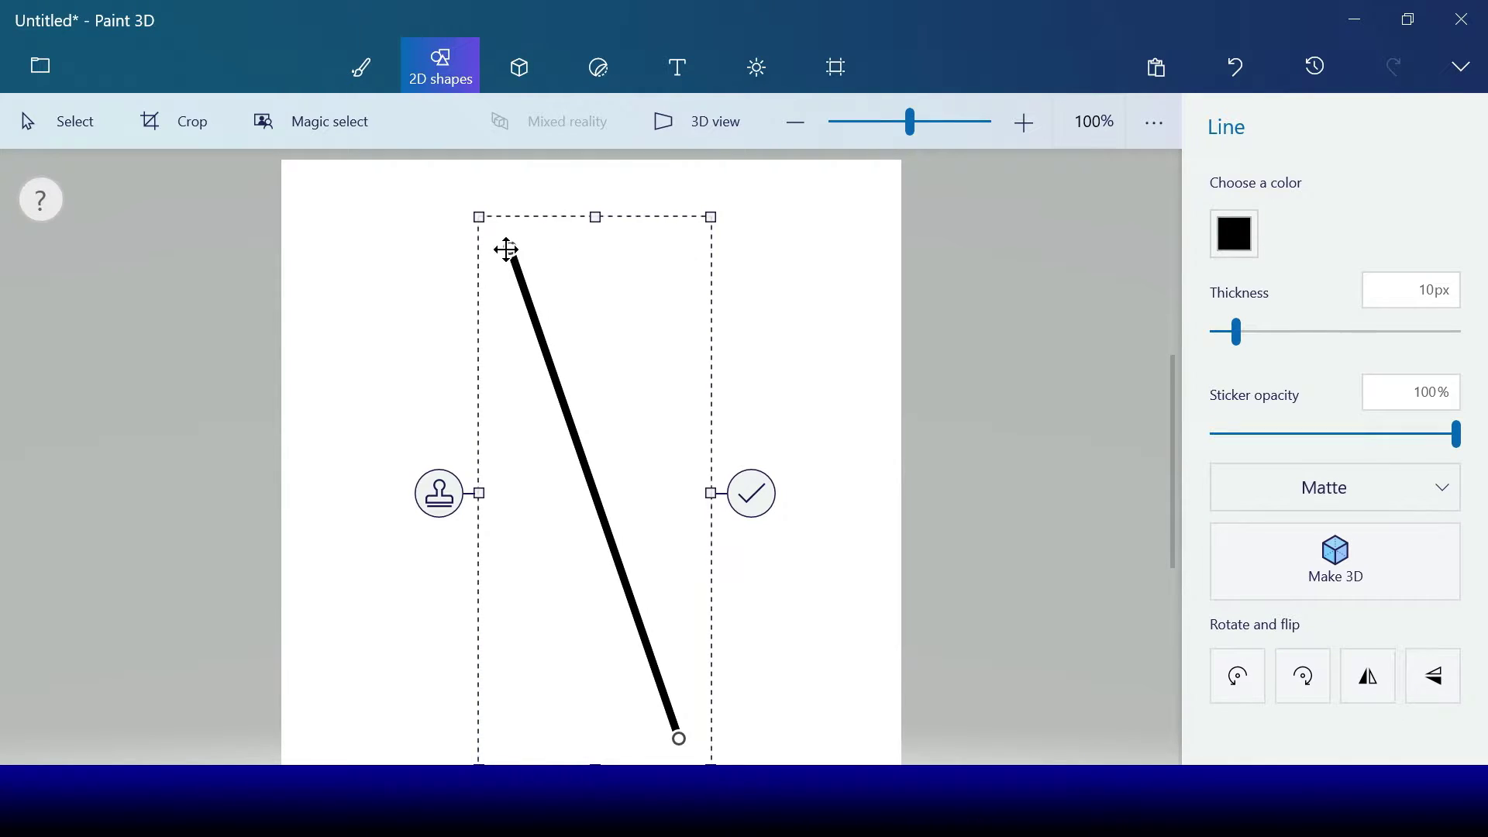
left_click_drag(509, 249, 531, 304)
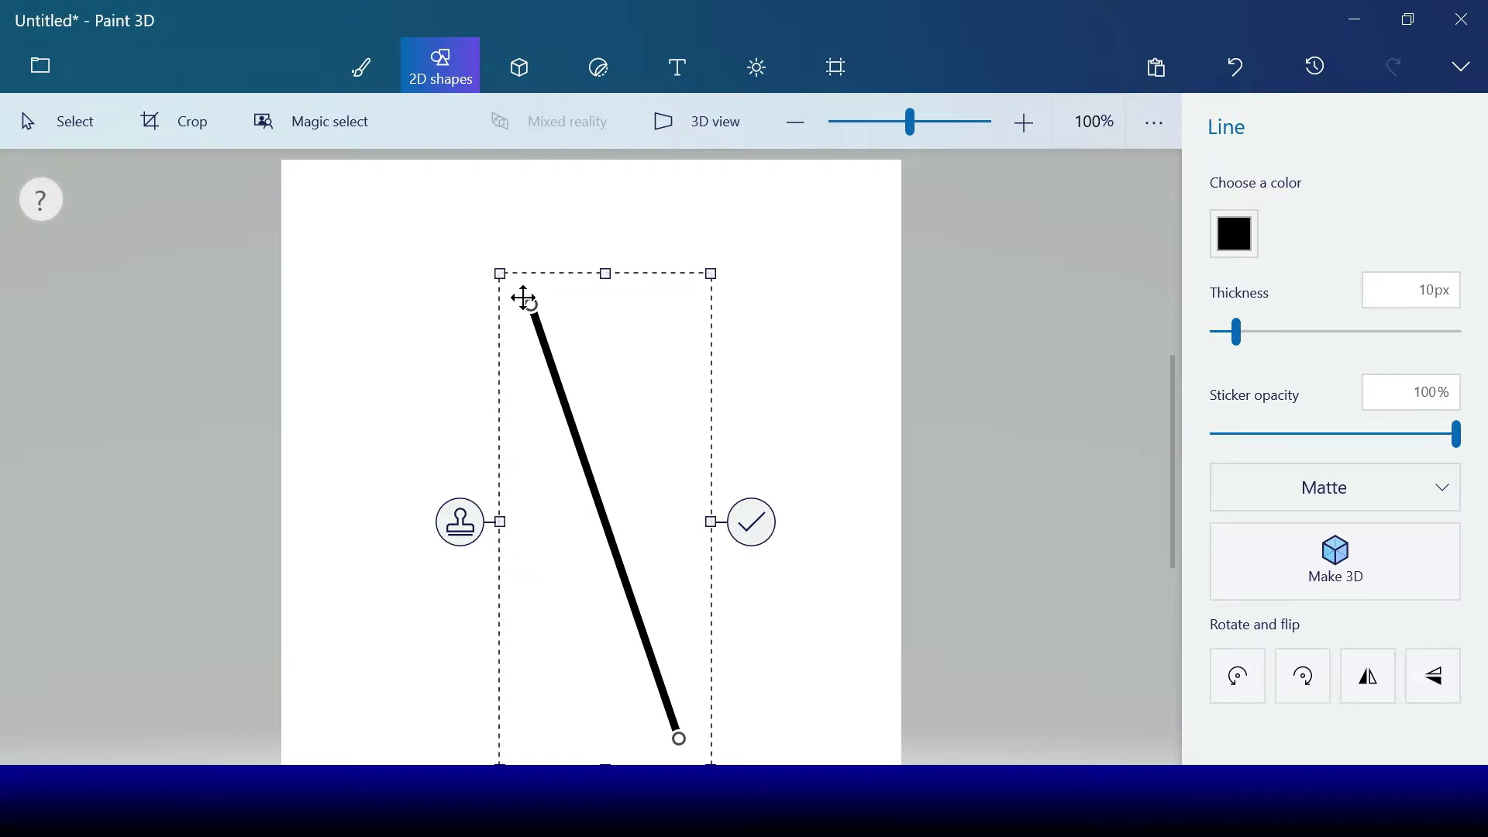
left_click(750, 523)
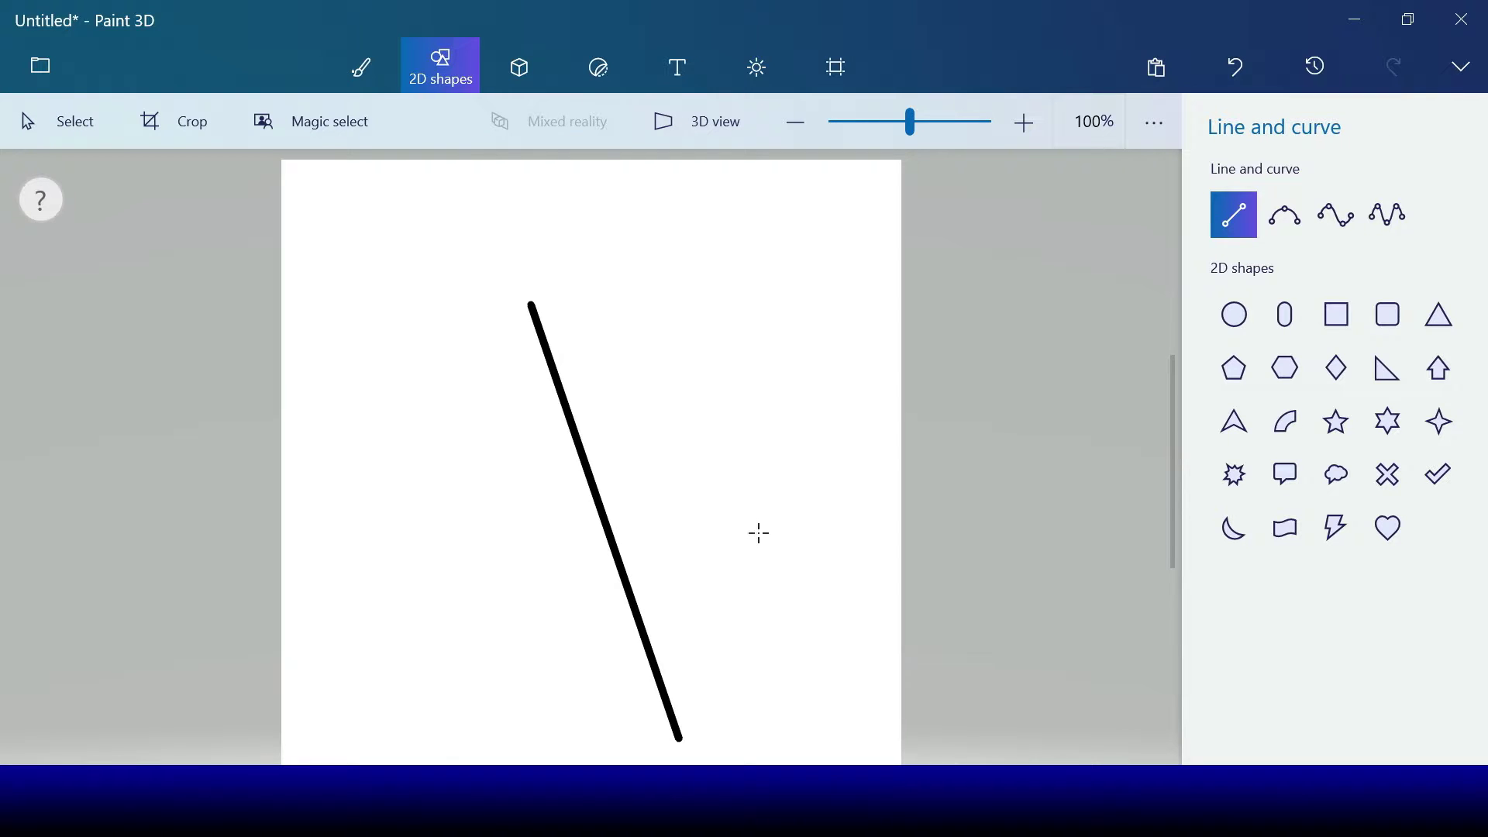
Draw a second, flatter line sloping down to the right across the long line's lower half and stamp it in place
left_click_drag(551, 489, 696, 553)
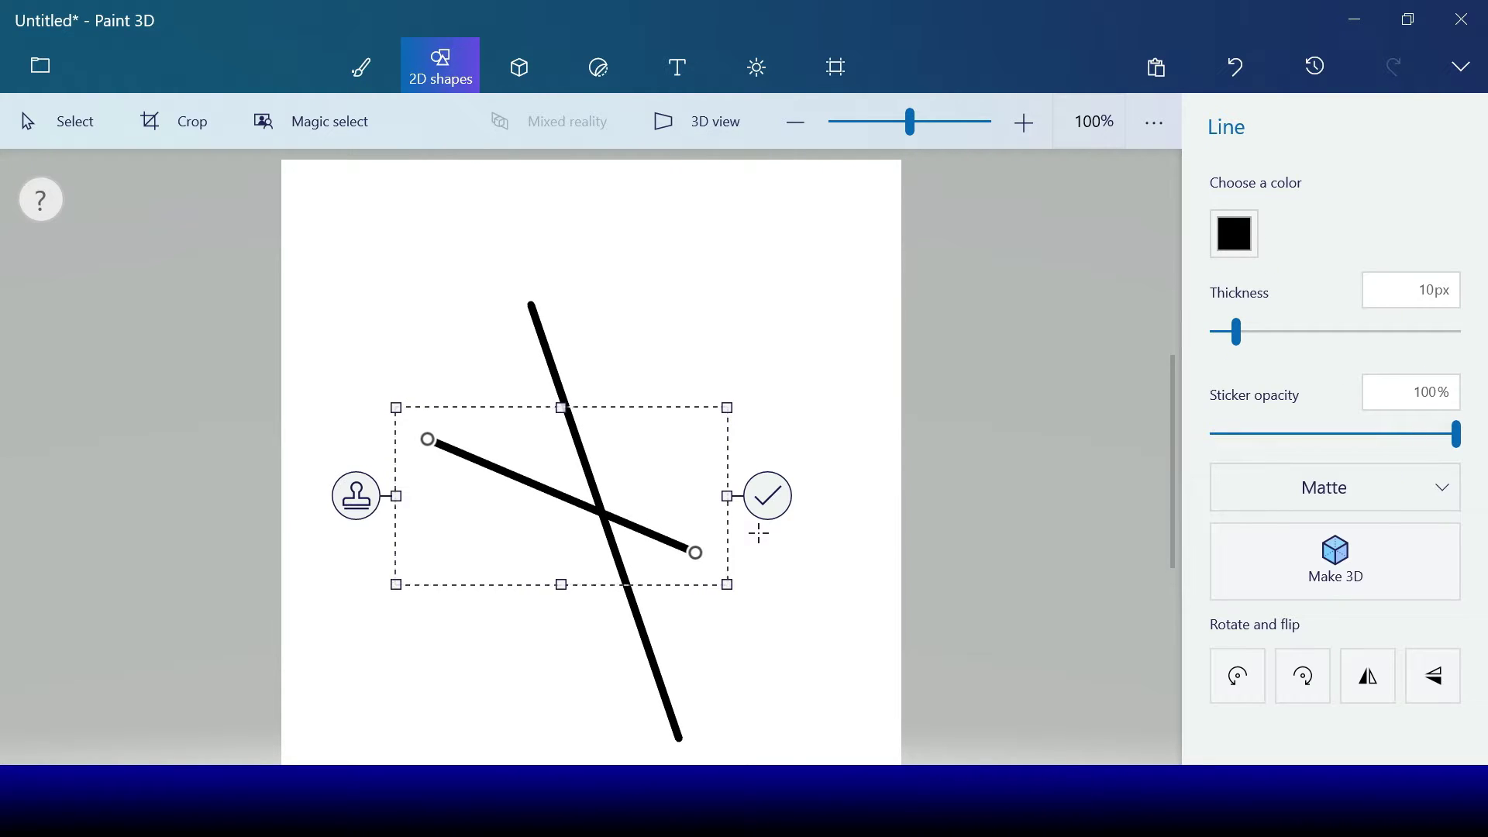
left_click_drag(719, 485, 734, 516)
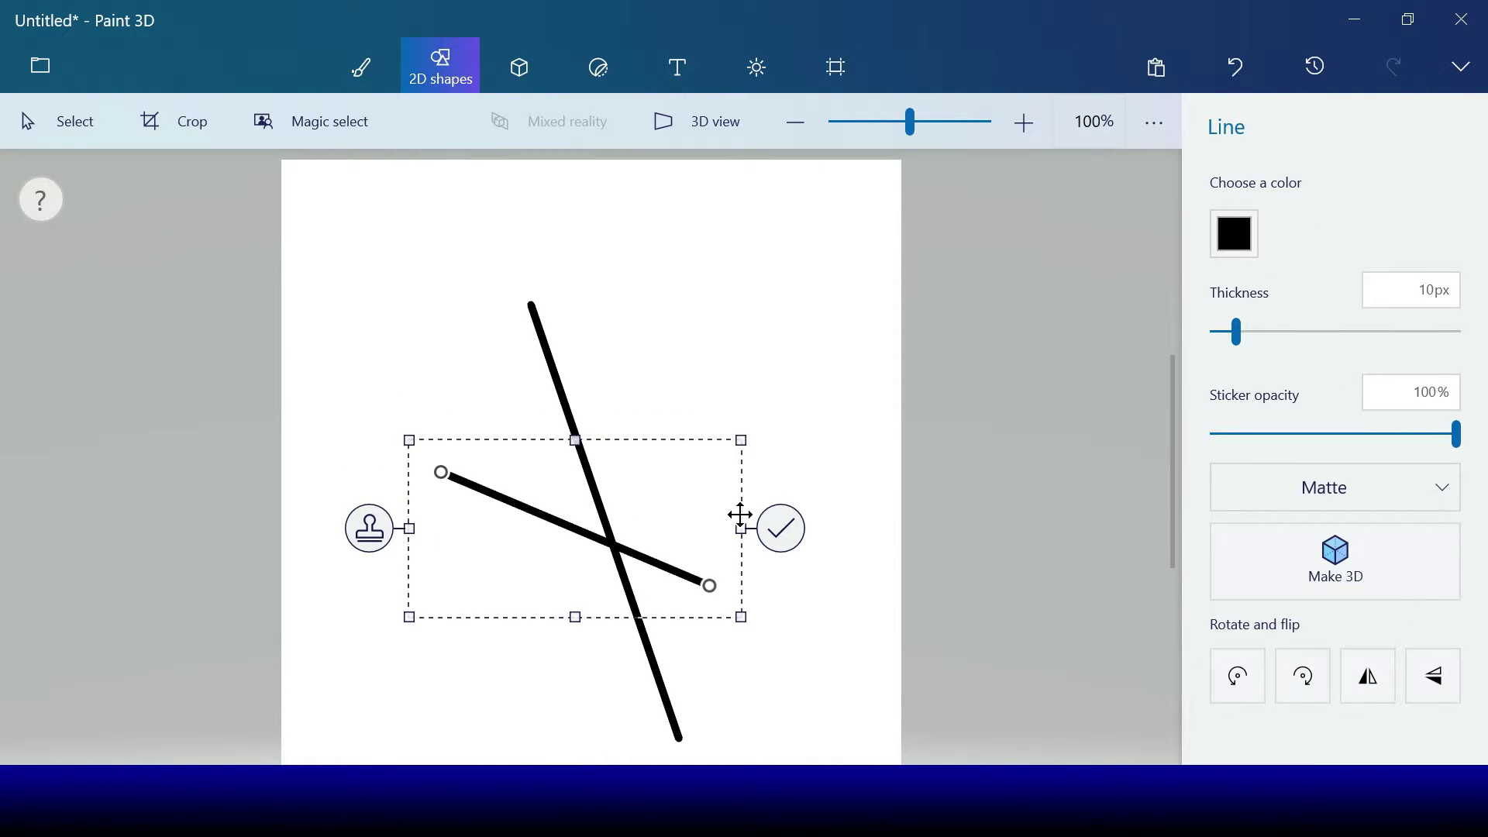
left_click_drag(441, 472, 412, 463)
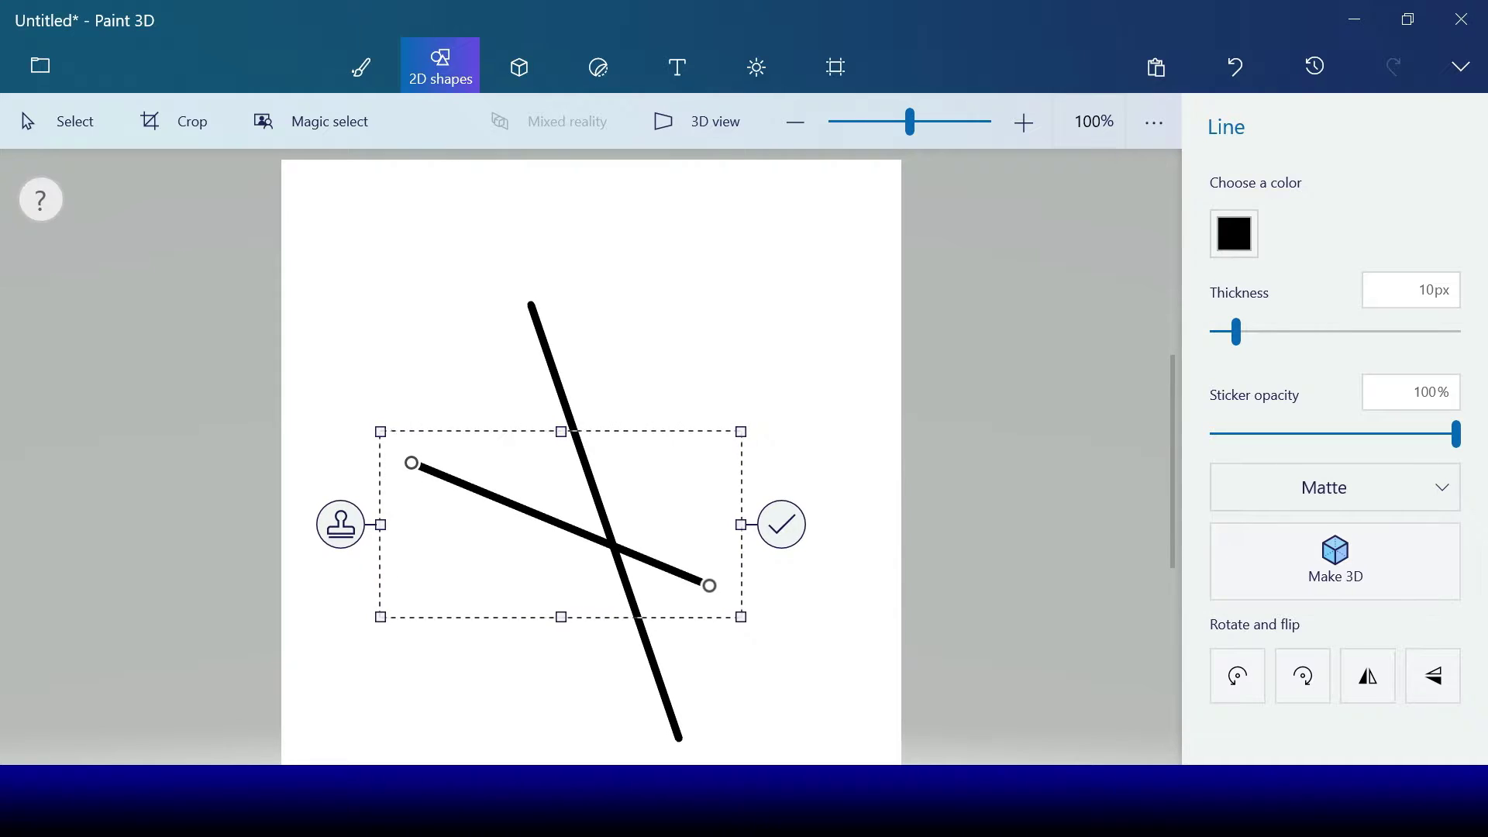
left_click_drag(740, 515, 752, 527)
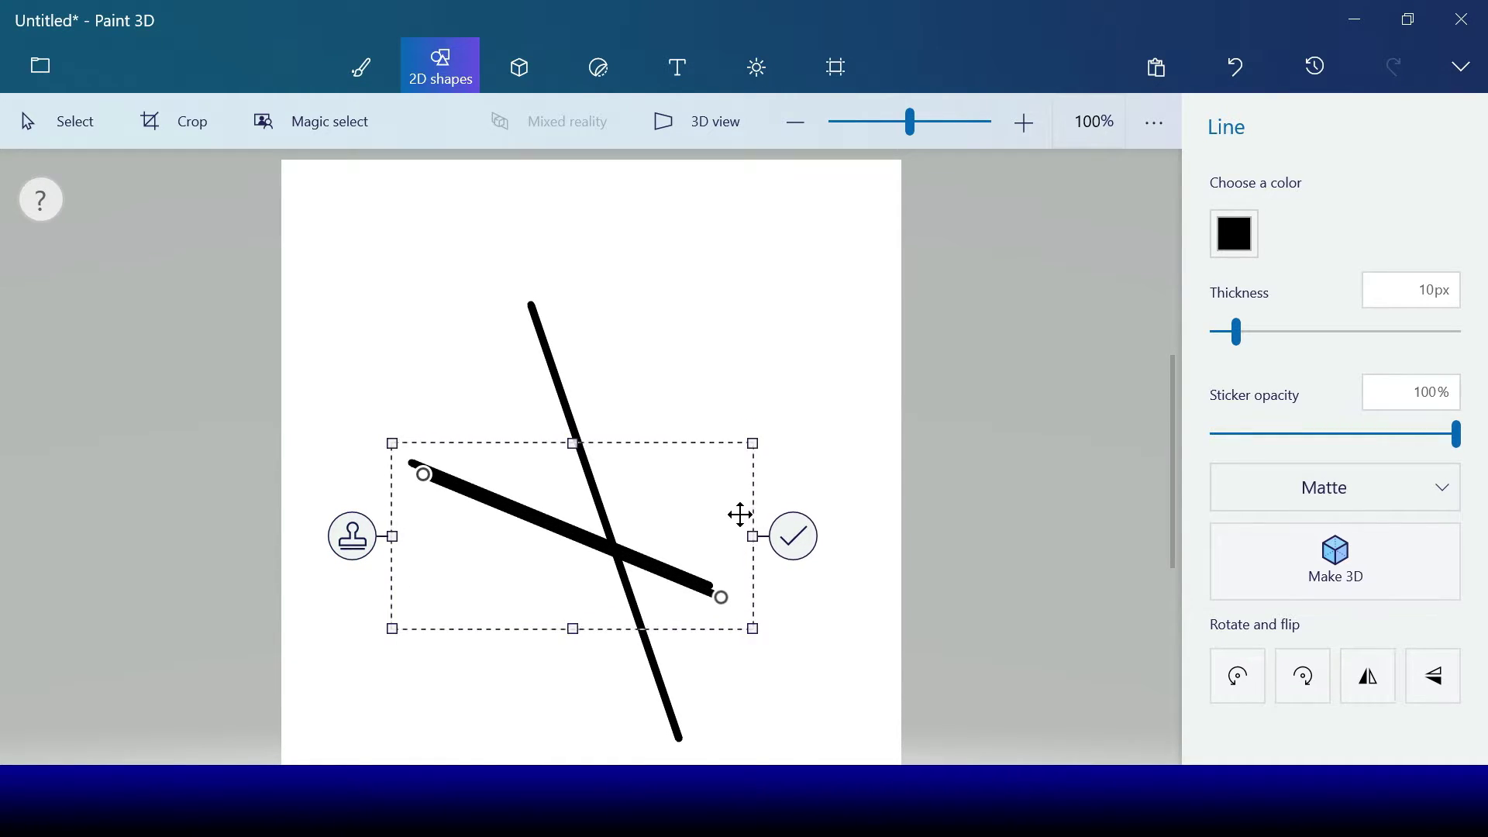
Reposition the remaining line copy so it rises to the right through the point where the first two lines cross
mouse_move(424, 475)
left_mouse_down()
mouse_move(748, 399)
mouse_move(758, 383)
left_mouse_up()
left_click_drag(721, 597, 510, 648)
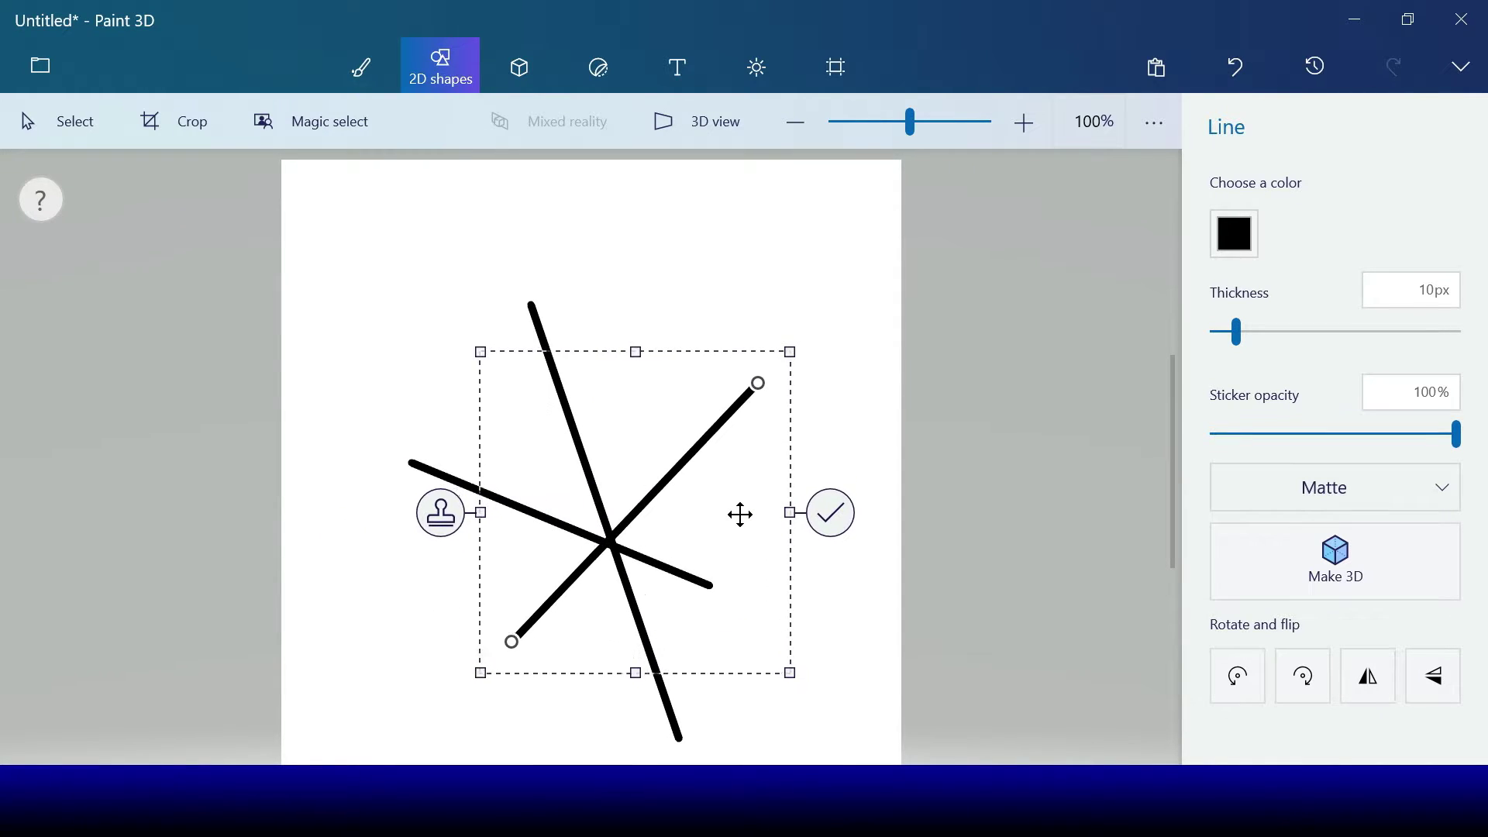
mouse_move(758, 383)
left_mouse_down()
mouse_move(731, 403)
mouse_move(734, 372)
left_mouse_up()
left_click_drag(511, 648, 543, 646)
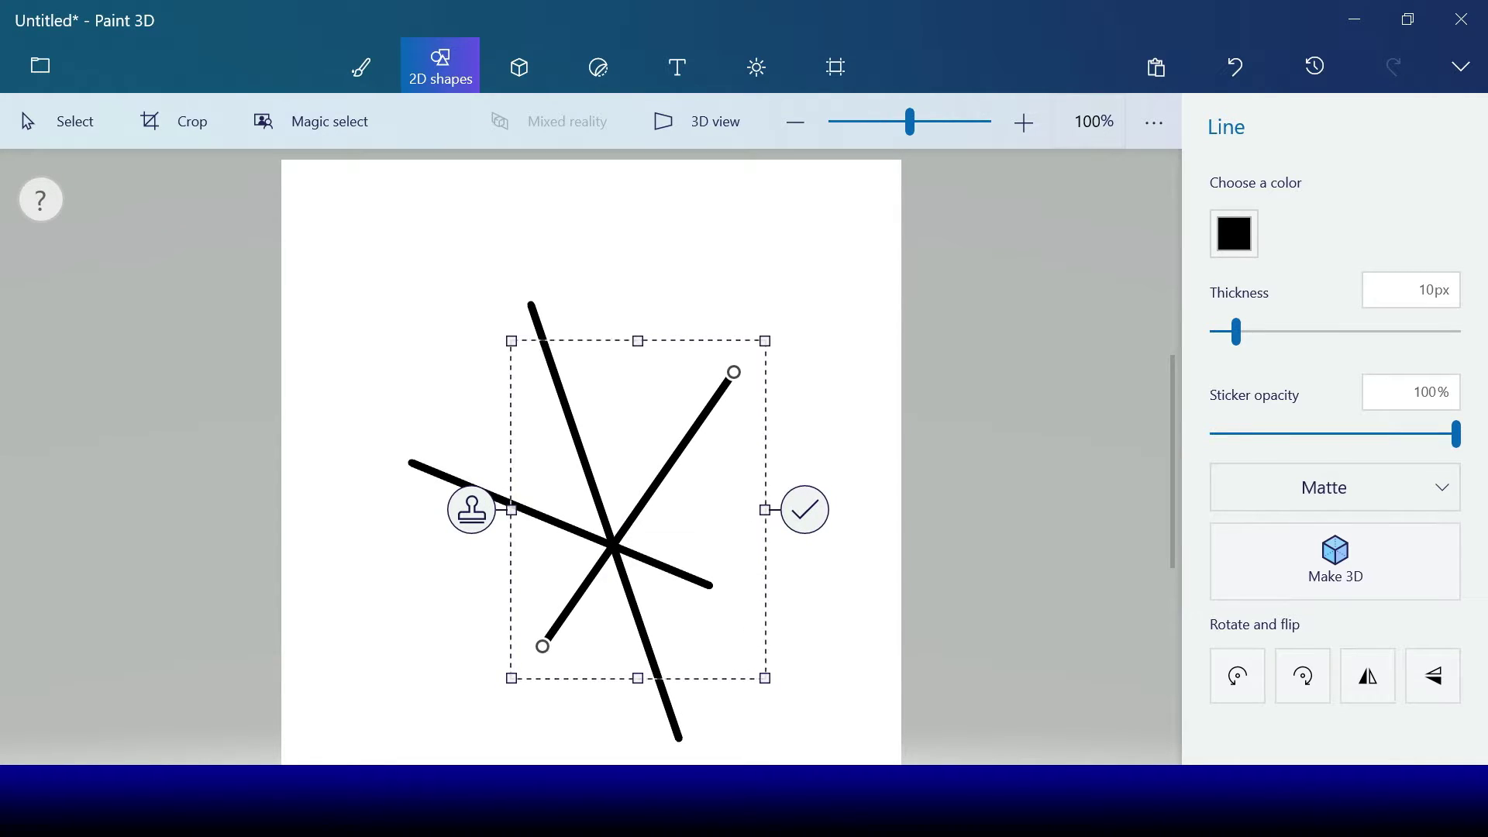
left_click(805, 510)
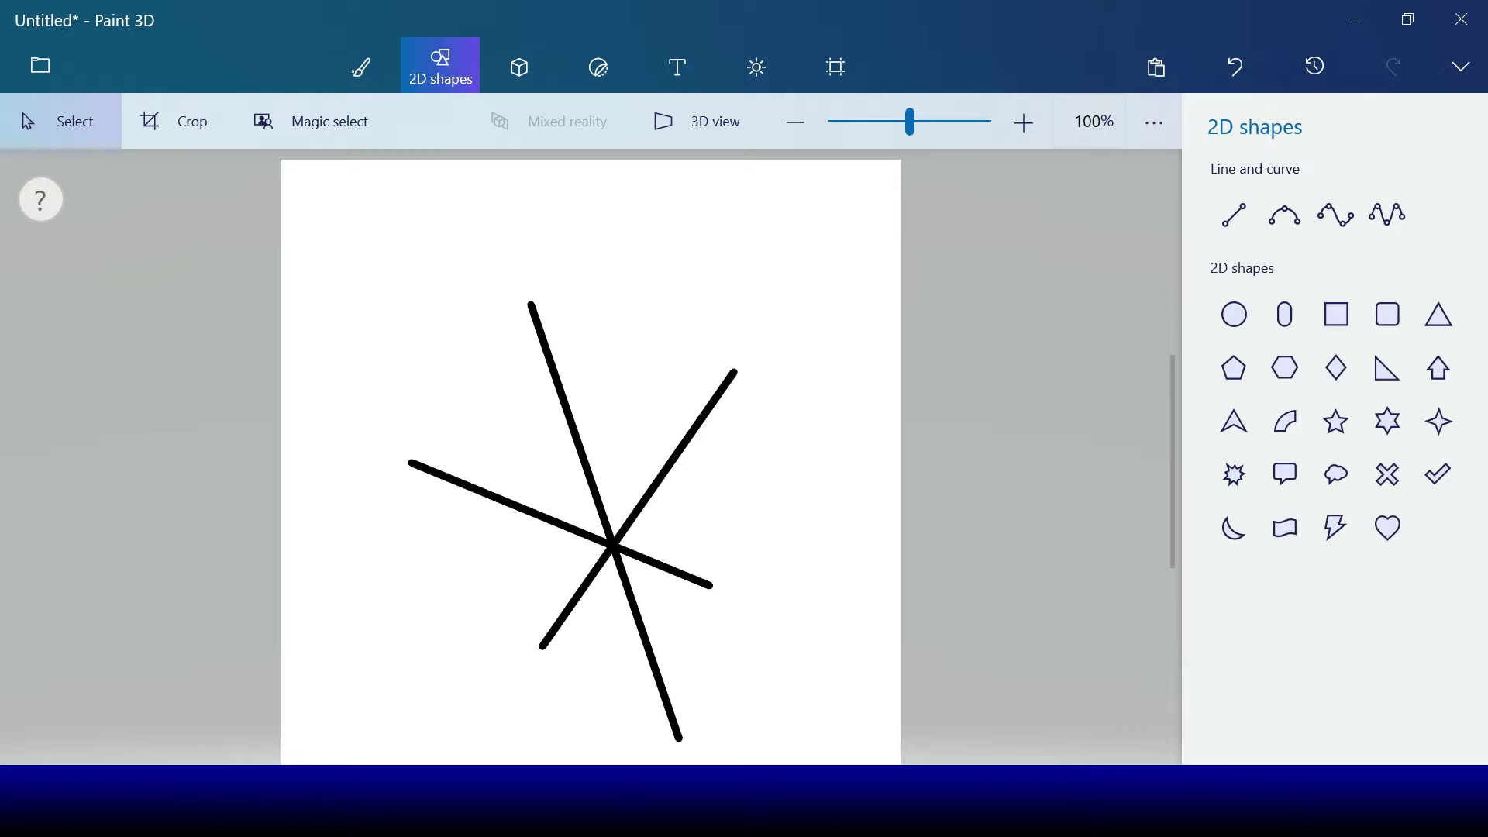
Draw a short, steep line just left of the long line's upper end, with its top above that end
key("l")
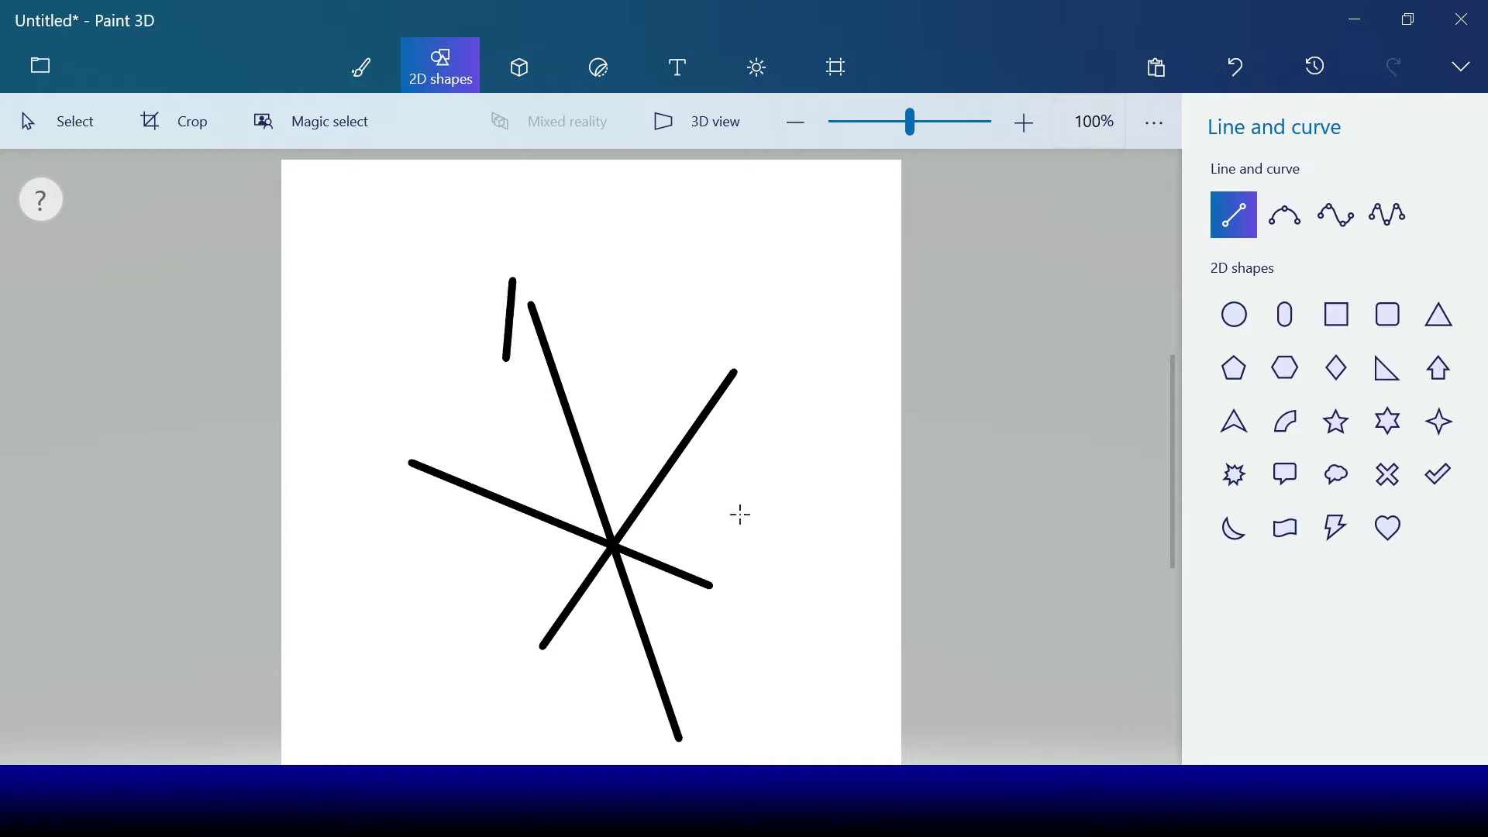
left_click_drag(512, 280, 506, 360)
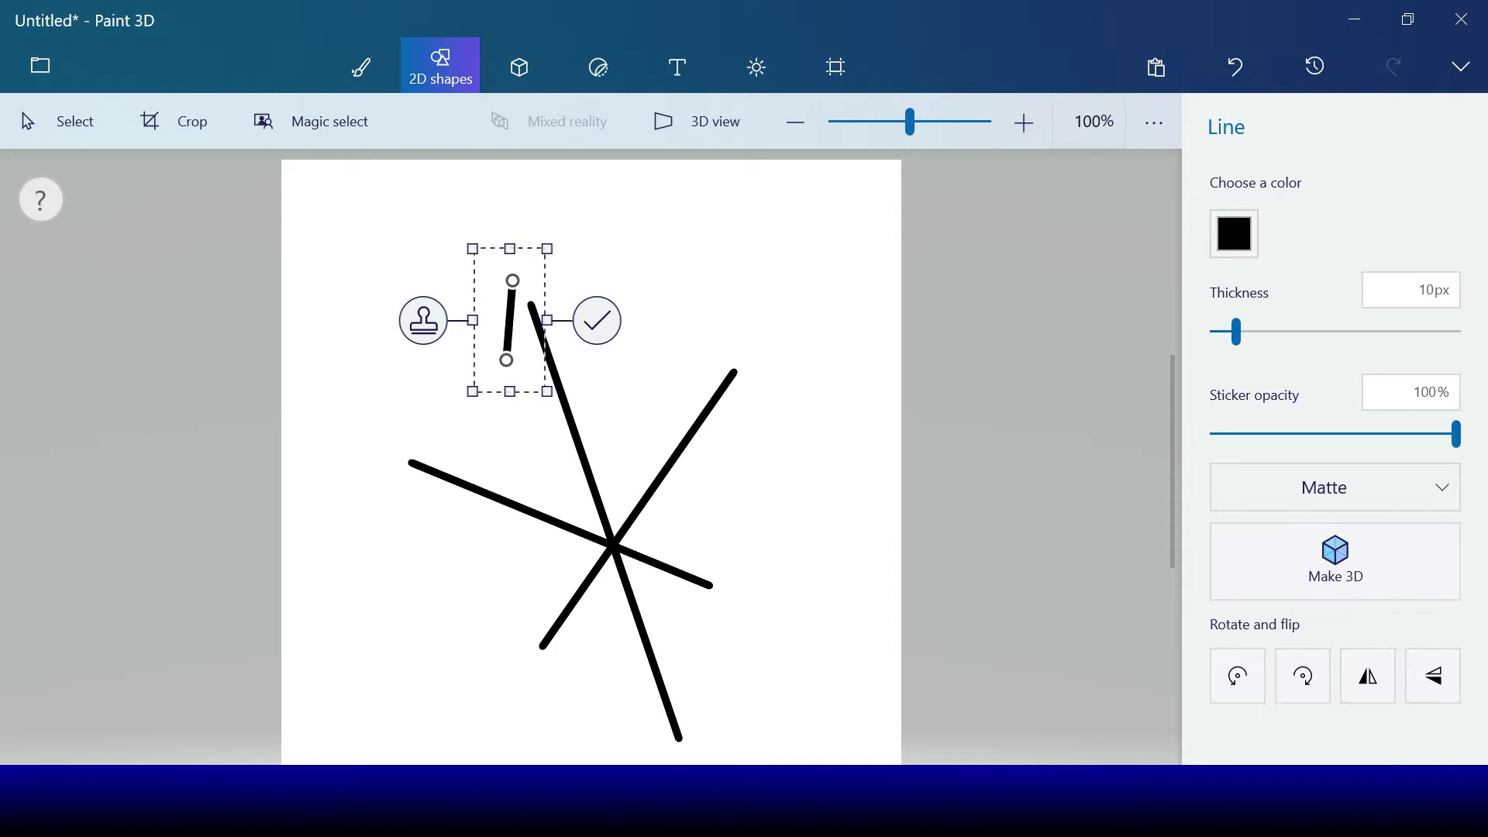
left_click_drag(513, 280, 517, 275)
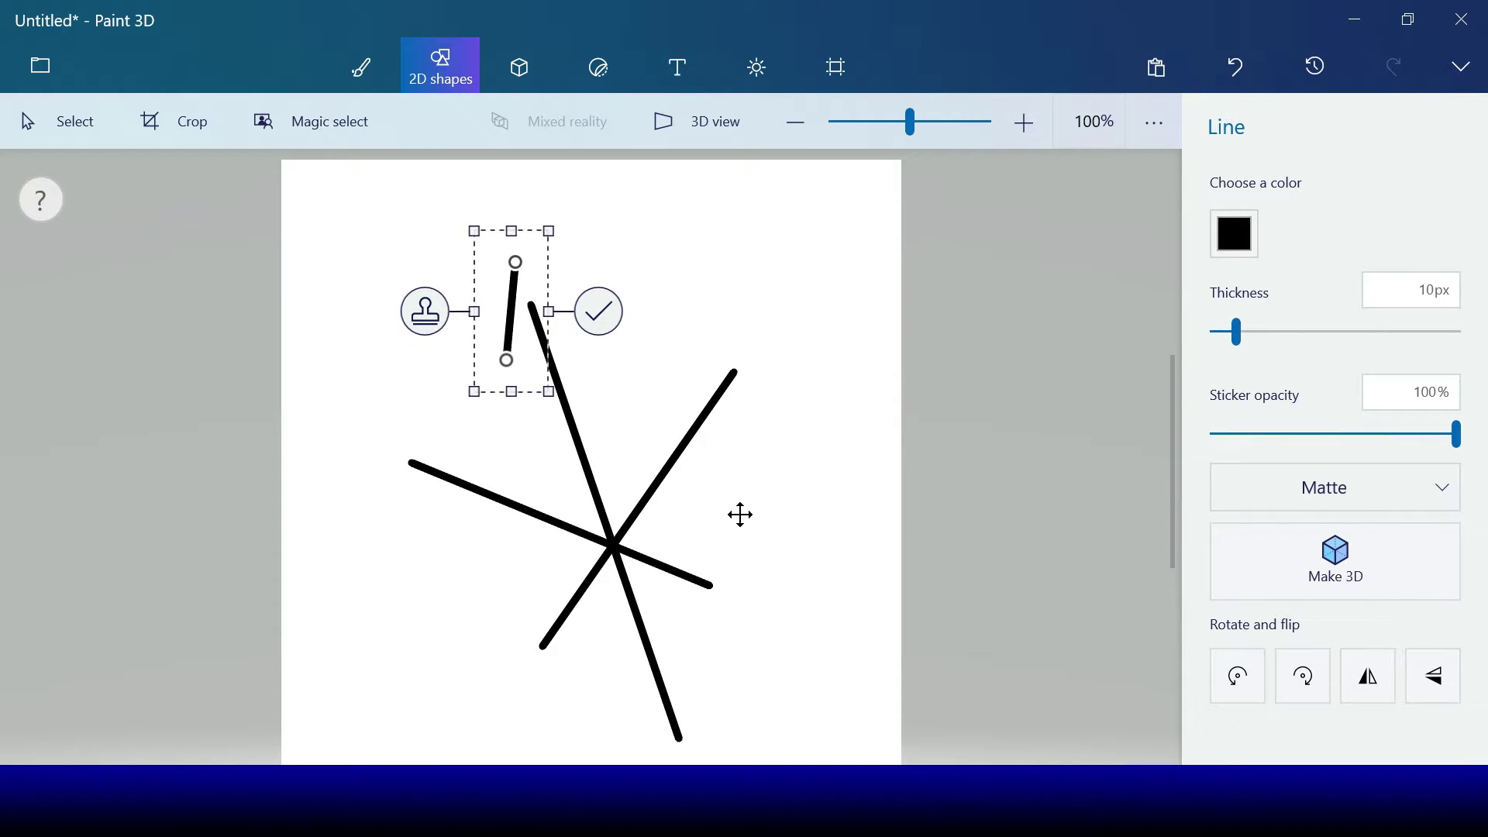
left_click_drag(506, 360, 495, 358)
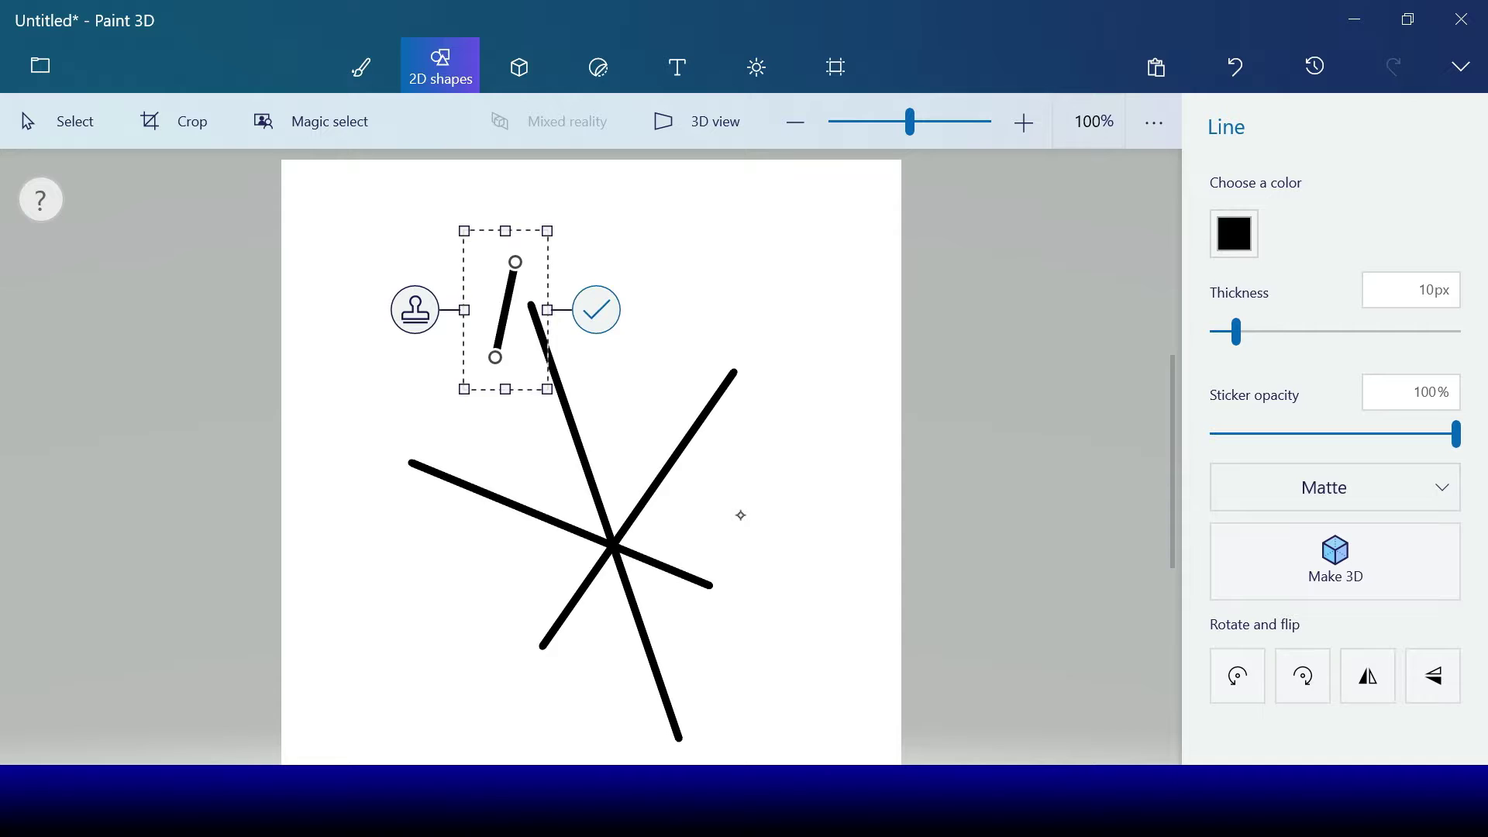
left_click(596, 310)
Extend the outline from the short line's top with one segment down to the right and a shorter one back up
left_click(1234, 215)
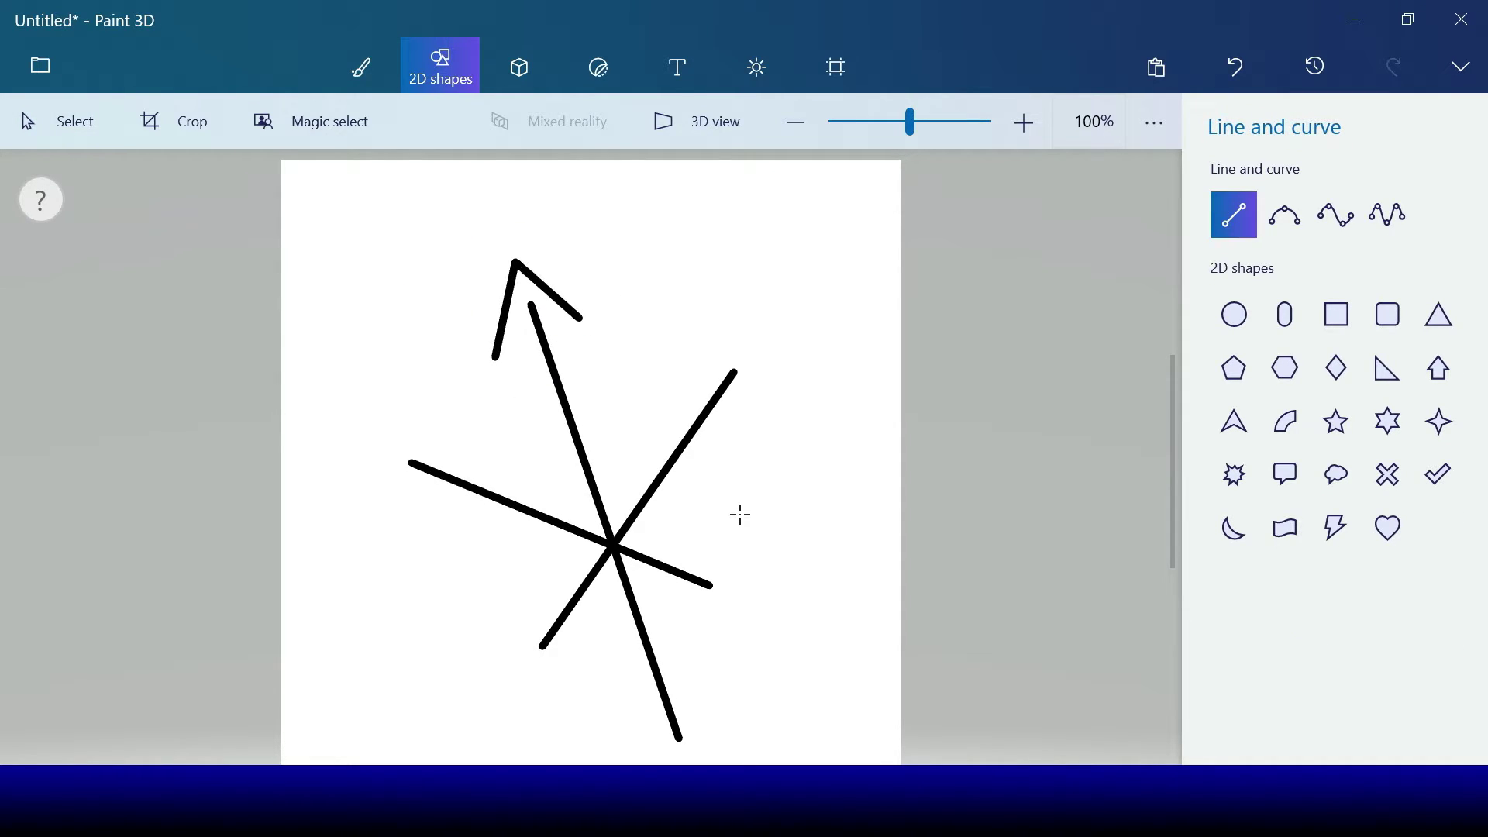
key("ctrl+z")
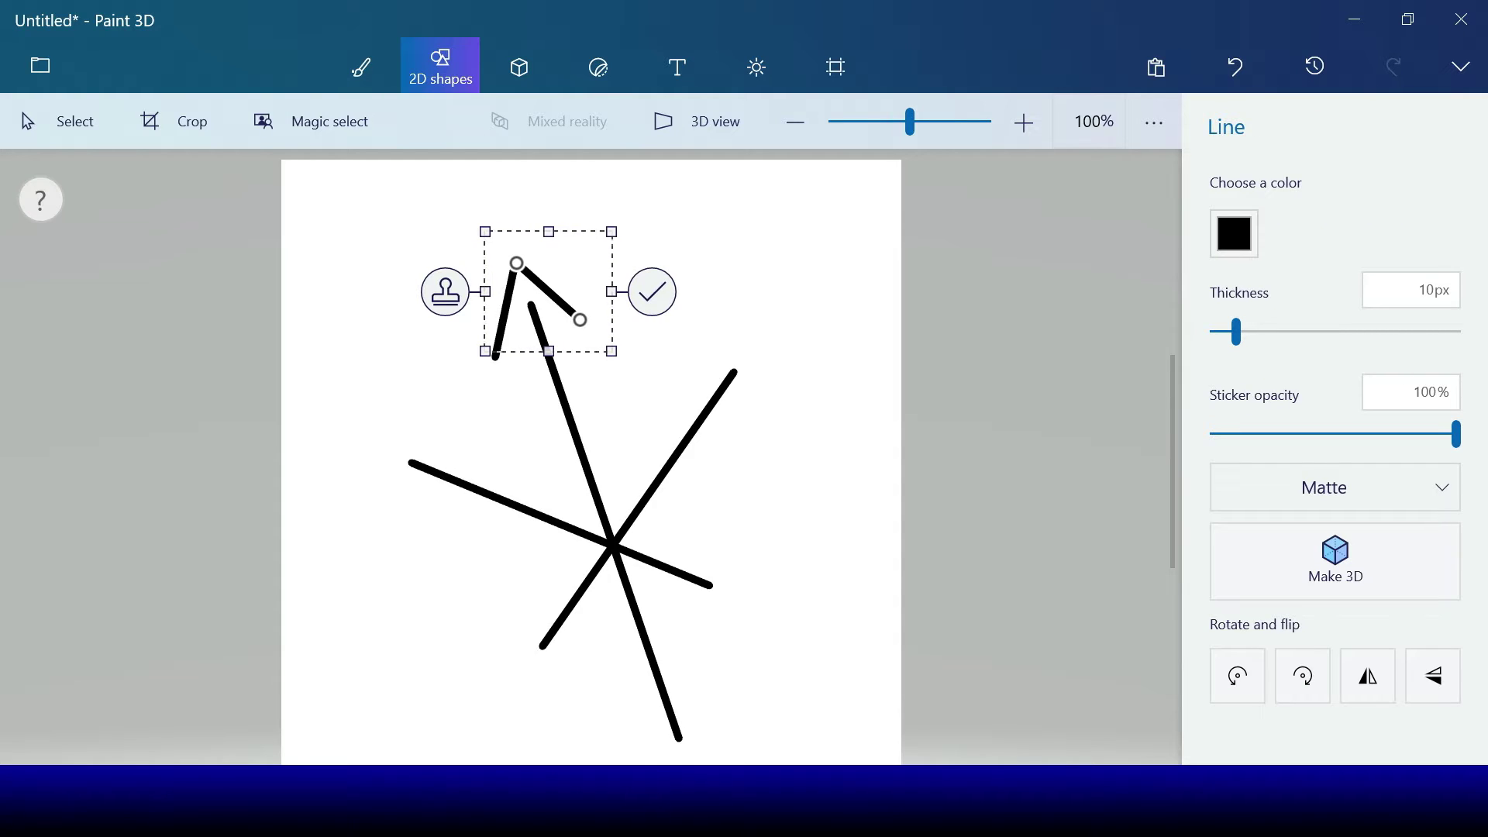
left_click(741, 515)
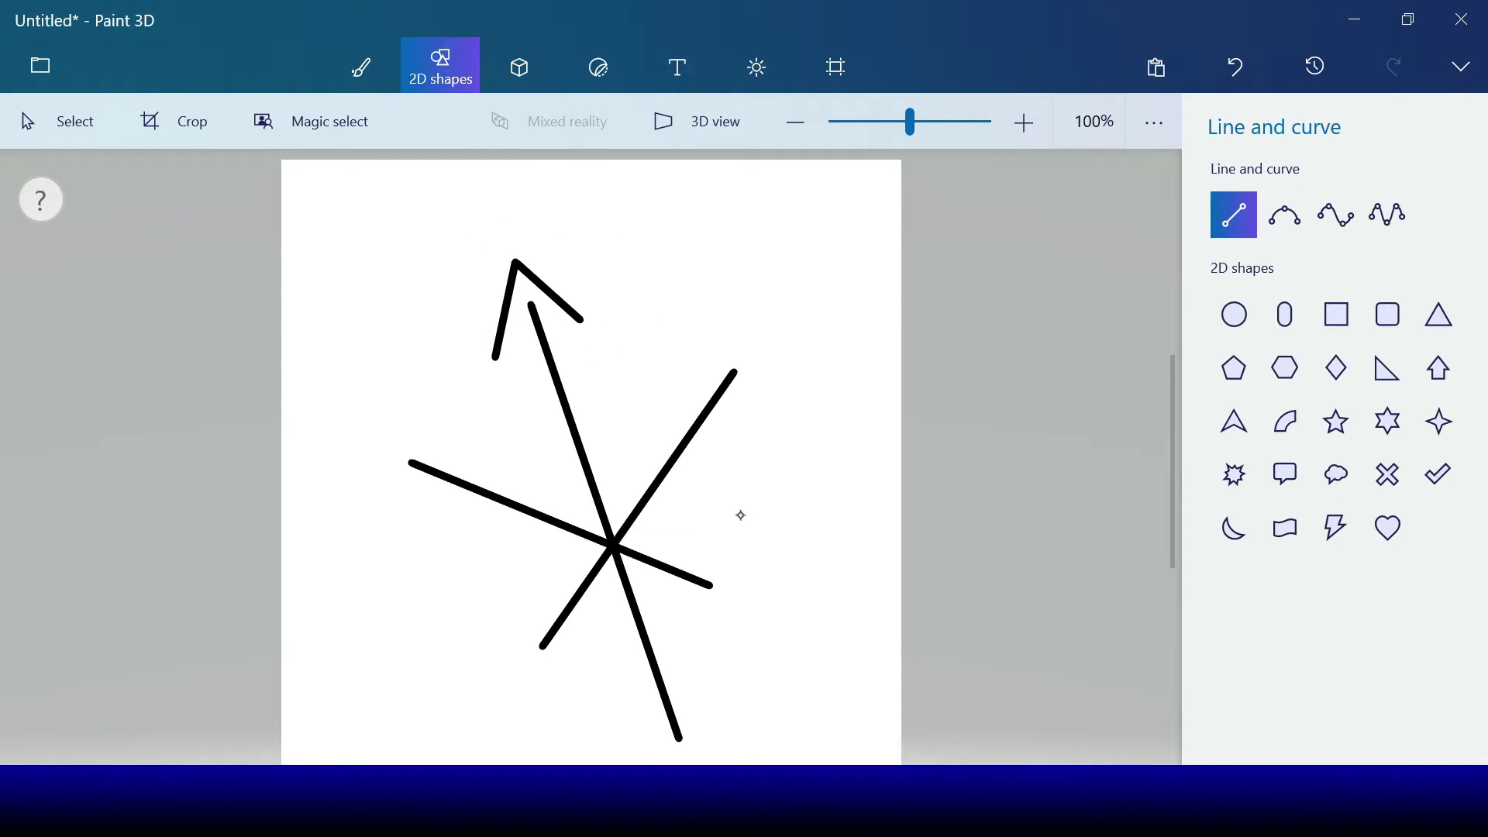
key("ctrl+z")
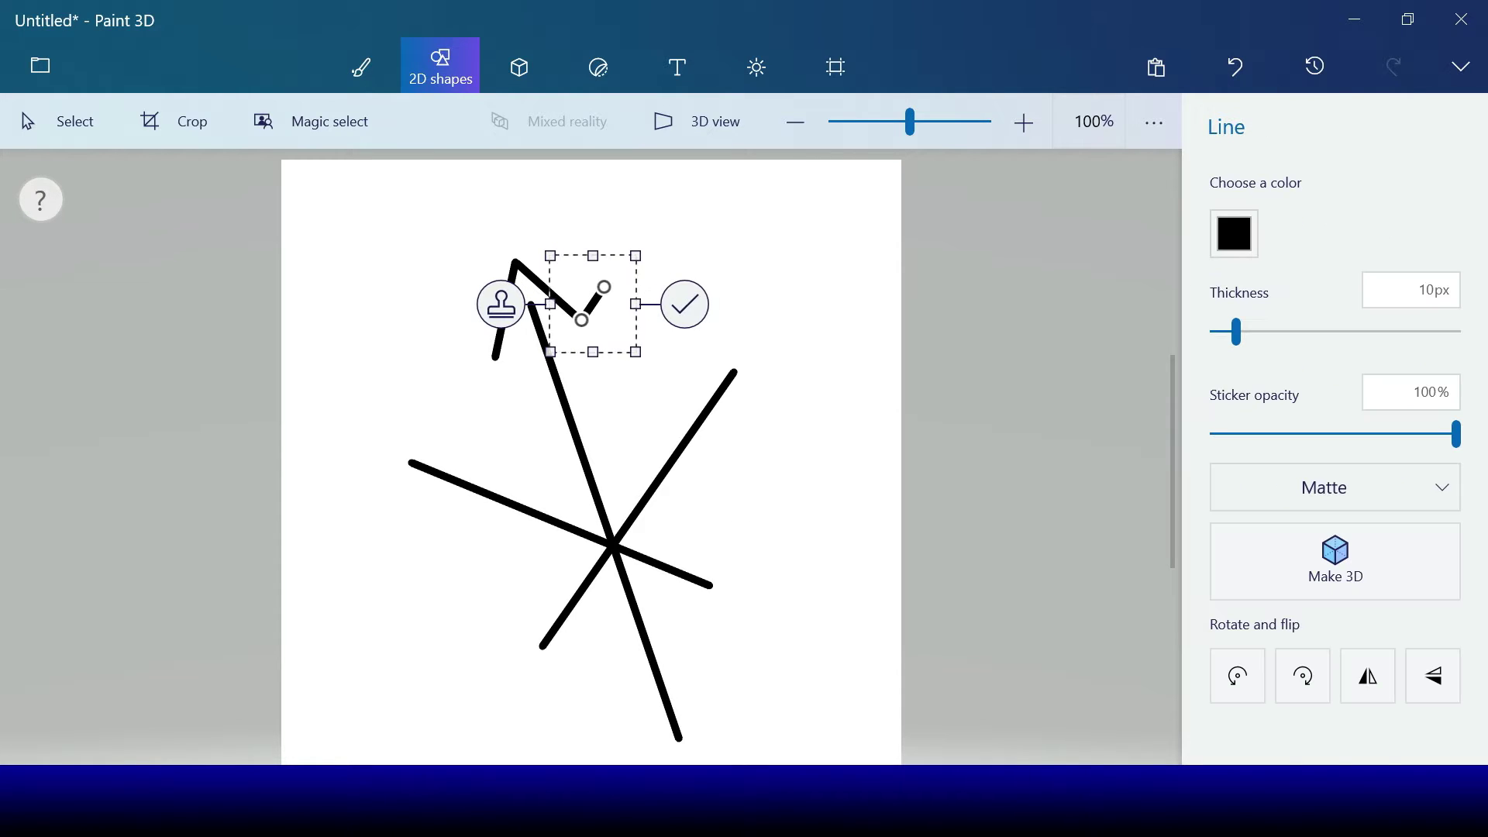
left_click(740, 515)
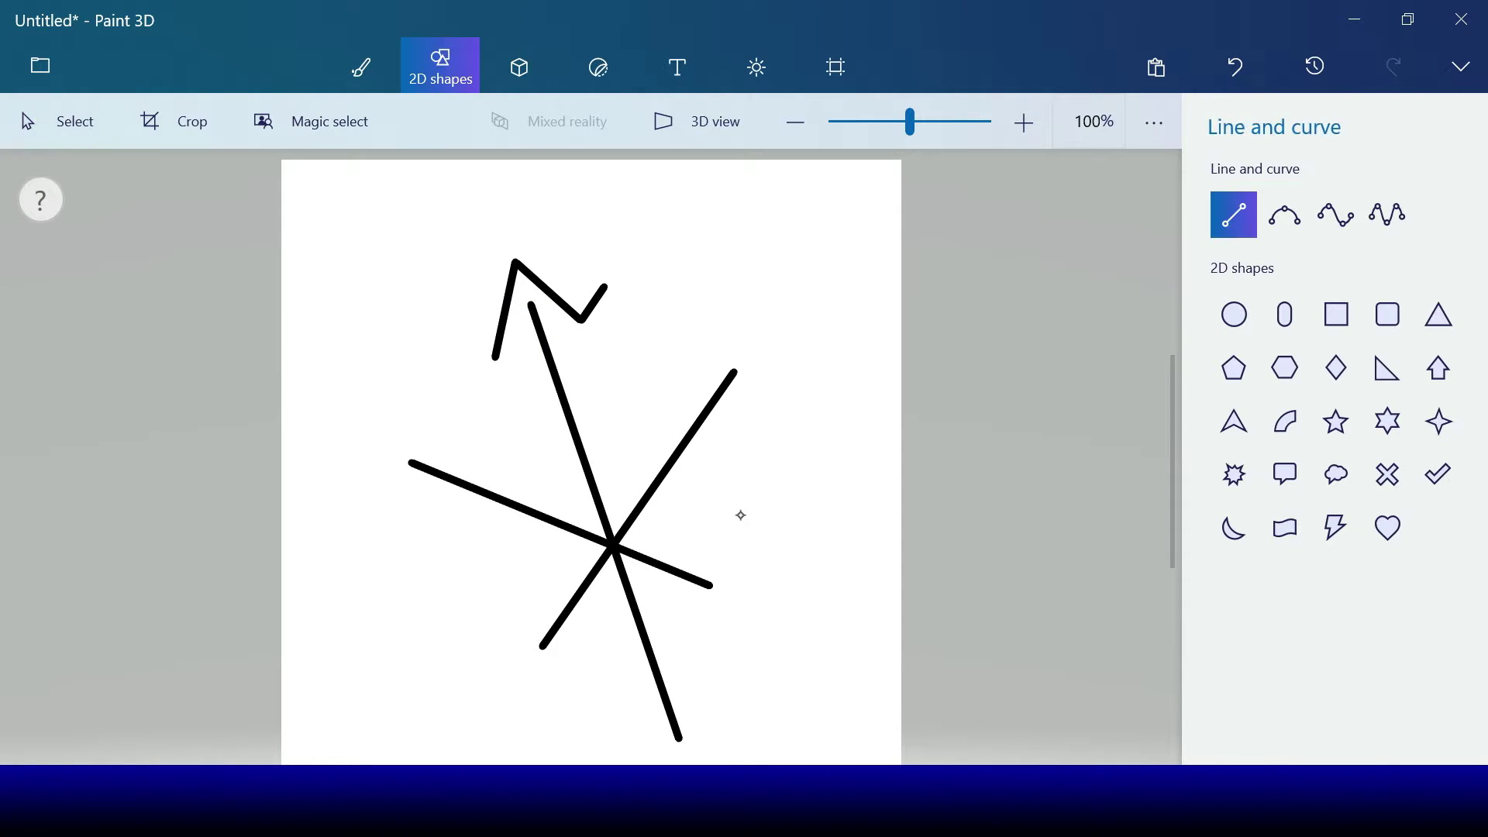
Continue the outline with a long segment down between the two upper guide lines and a segment rising to the right
left_click_drag(607, 417, 614, 456)
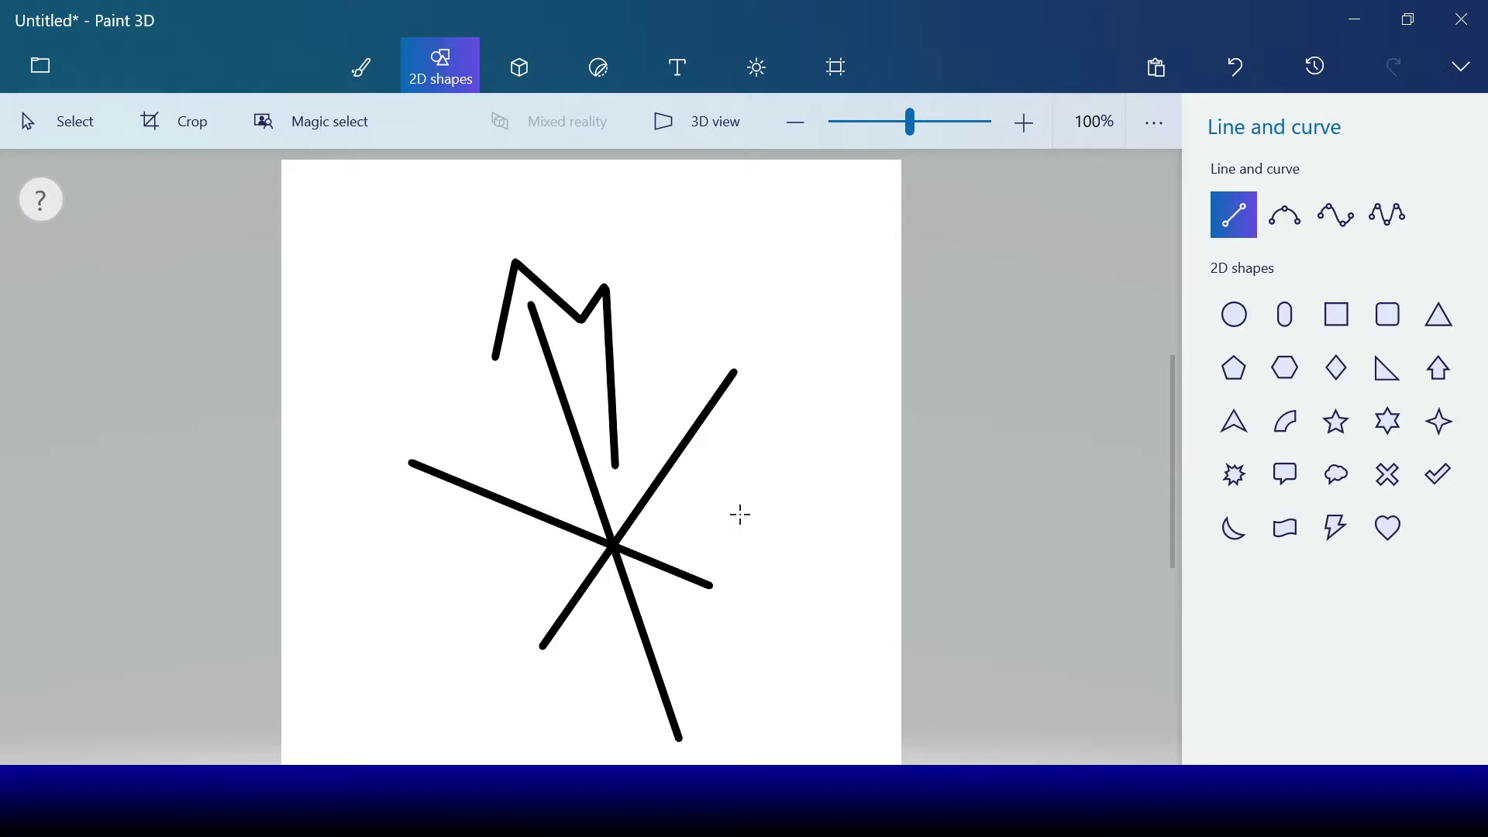
key("ctrl+z")
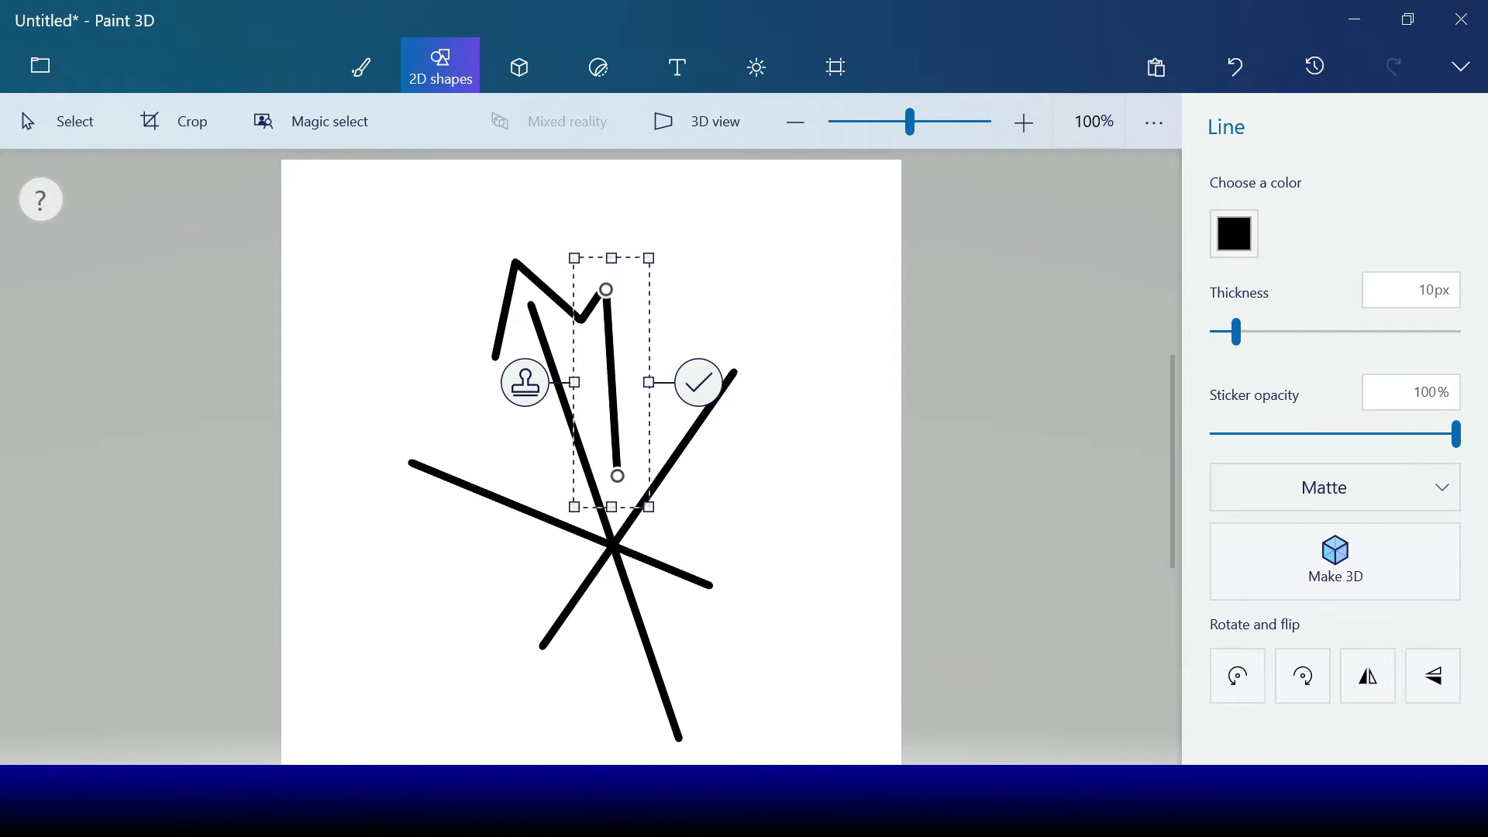
left_click(740, 516)
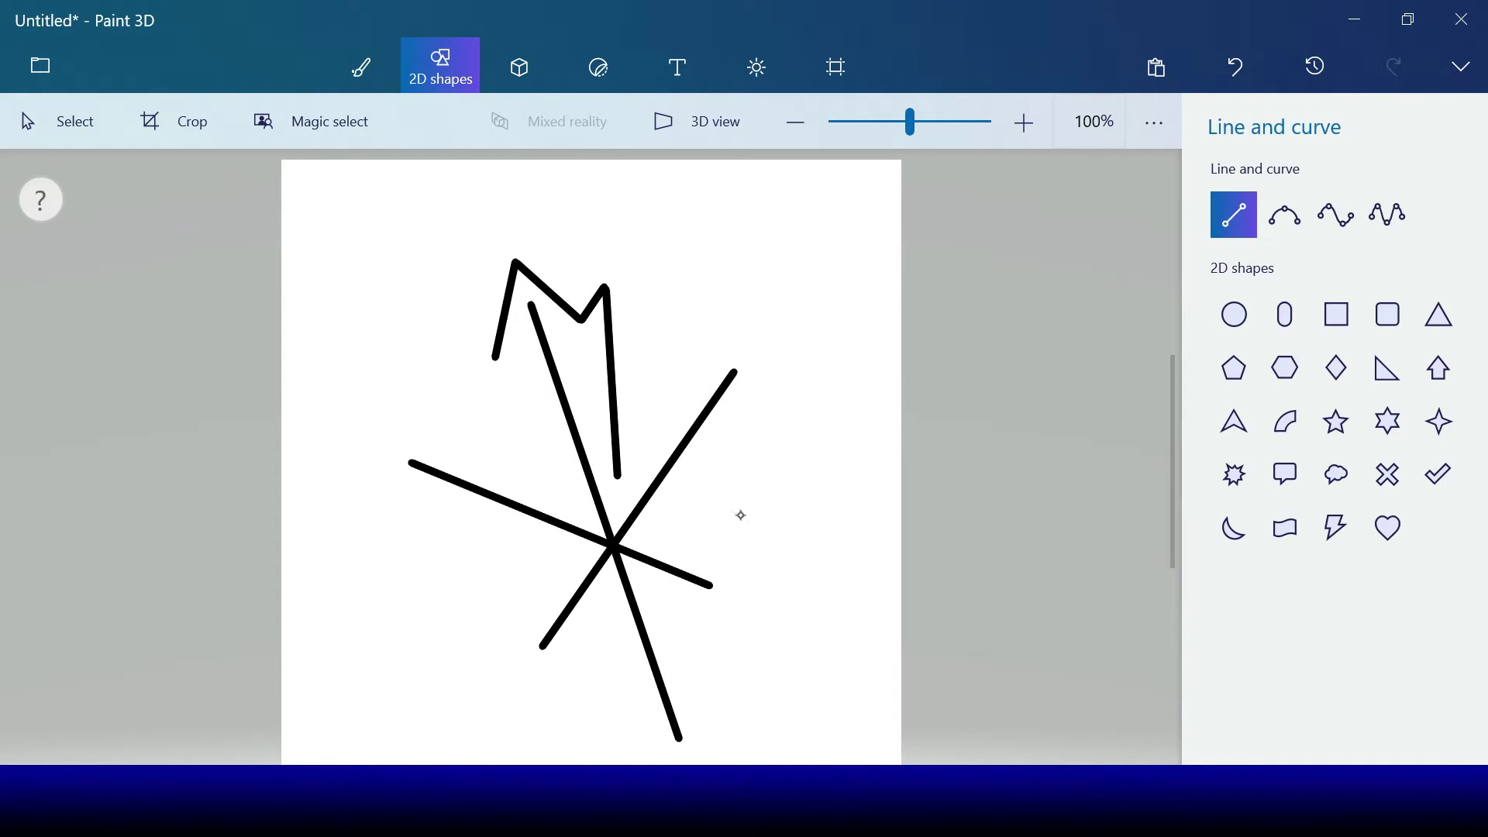
left_click_drag(649, 421, 675, 359)
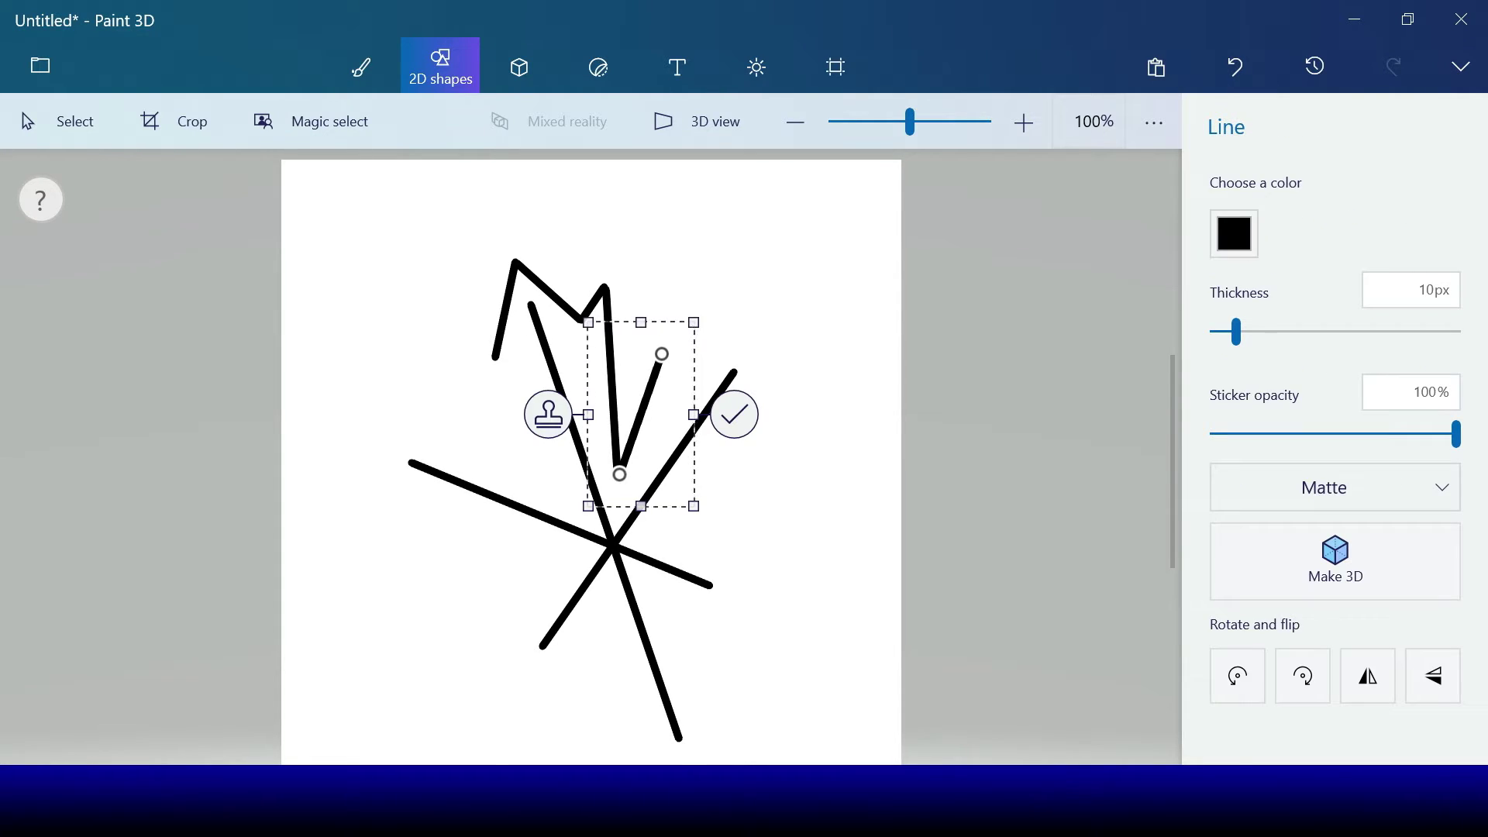
left_click(739, 513)
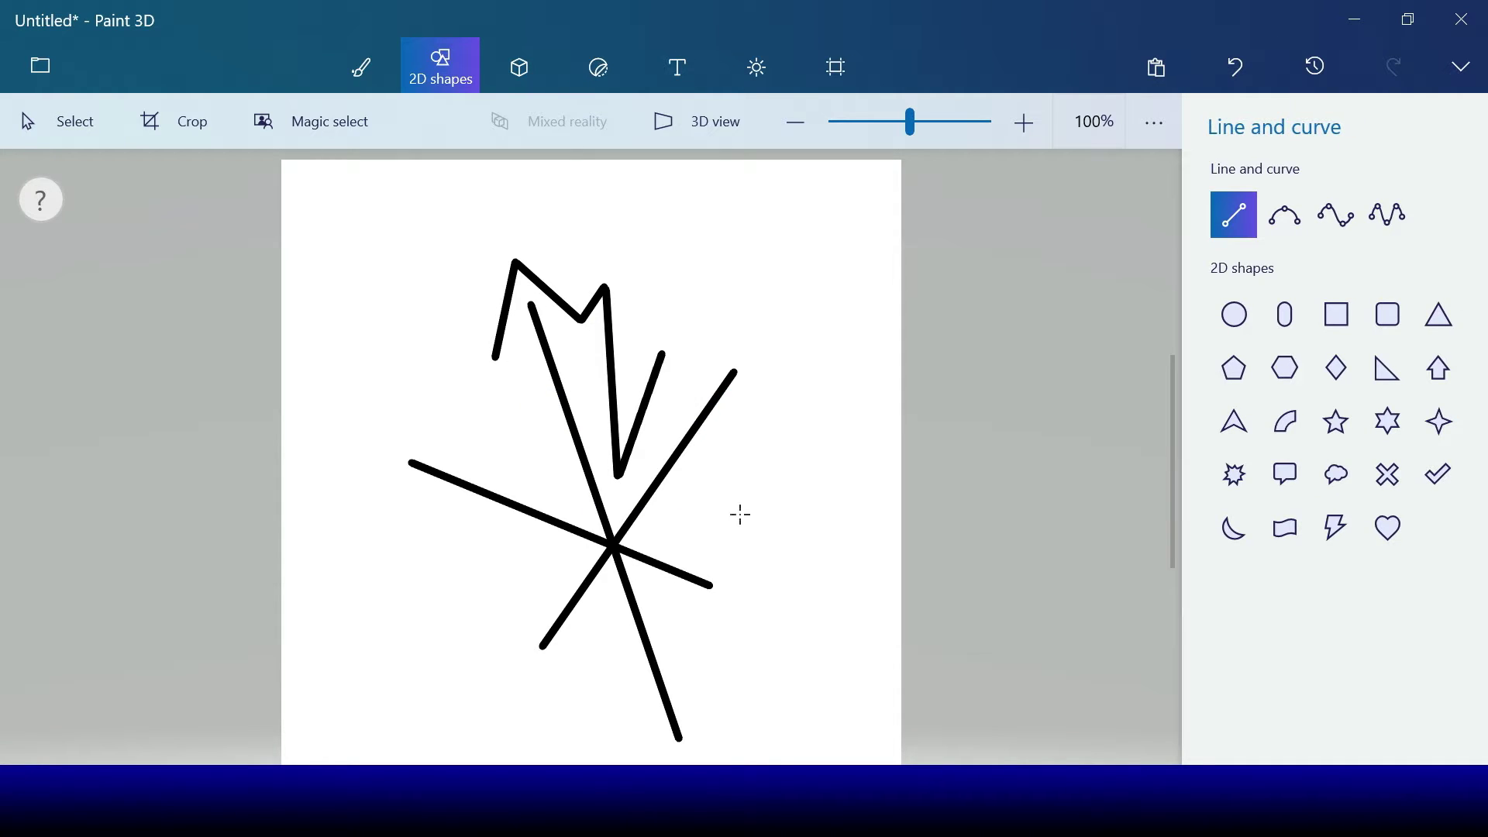
Add a short notch segment down to the right and a longer segment rising beyond the upper-right guide line's tip
left_click_drag(679, 380, 680, 382)
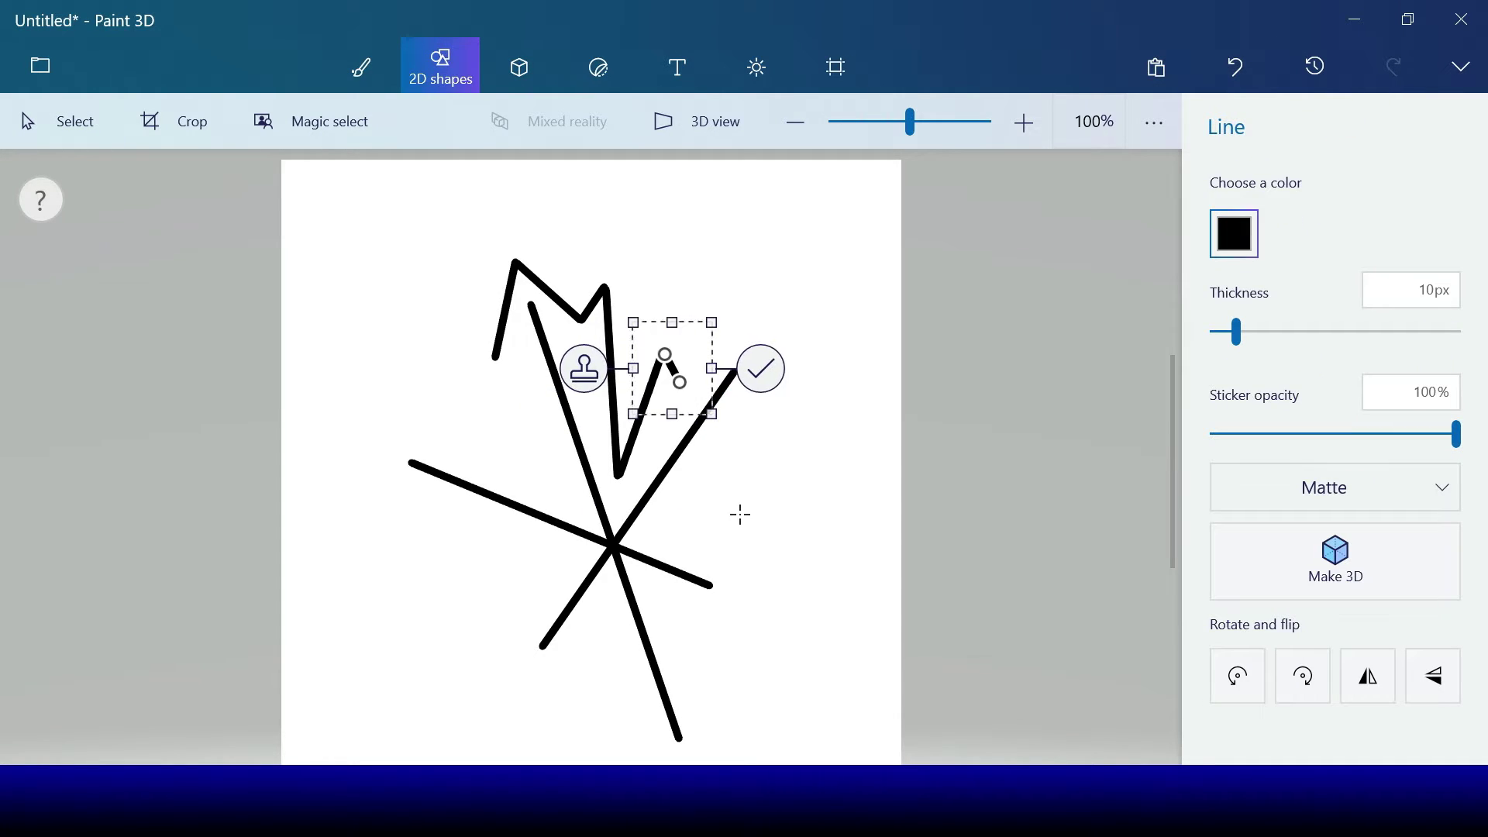
left_click(761, 369)
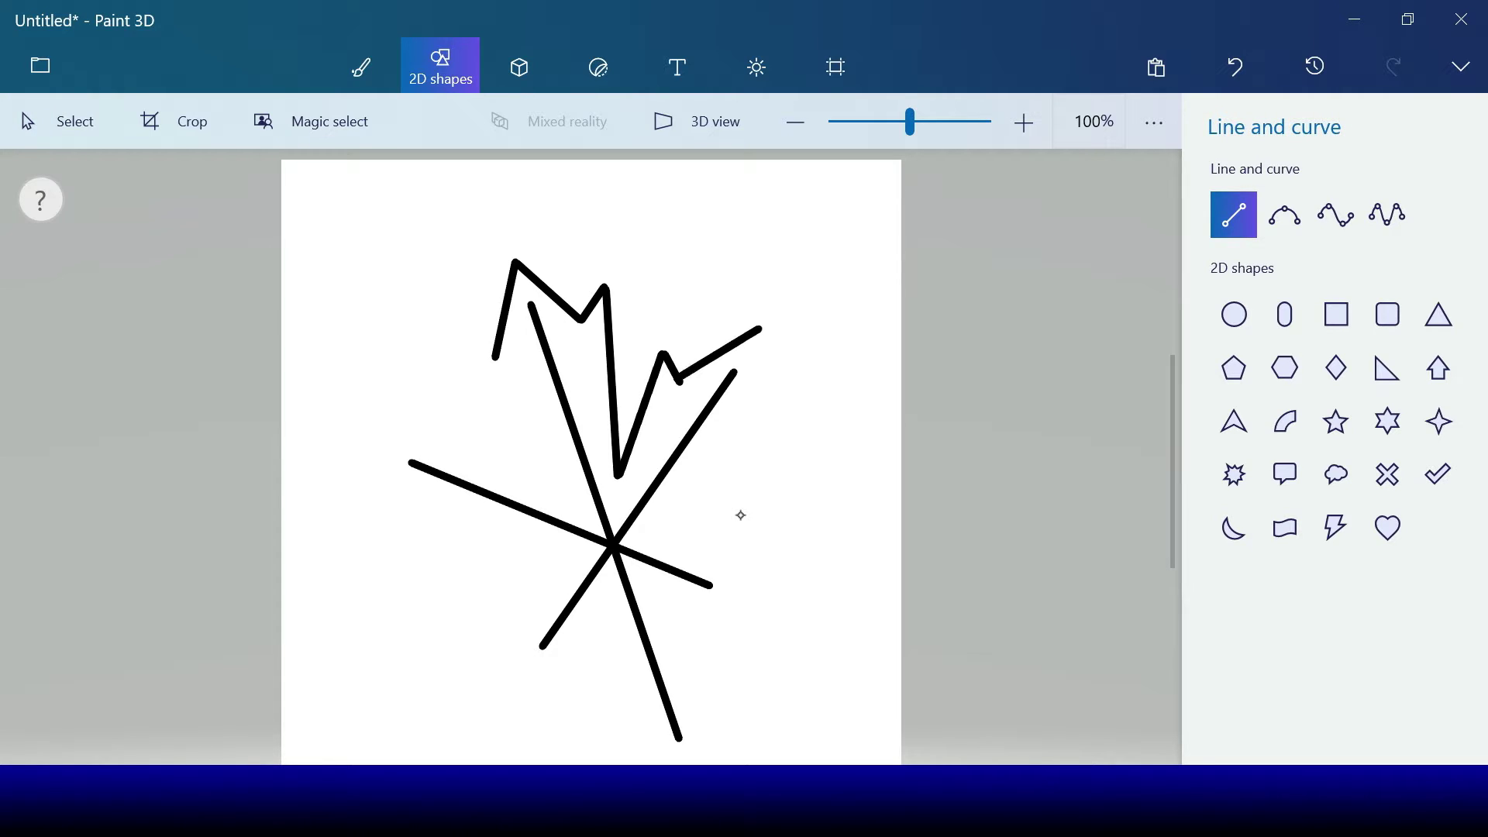
left_click_drag(758, 330, 760, 328)
left_click(830, 353)
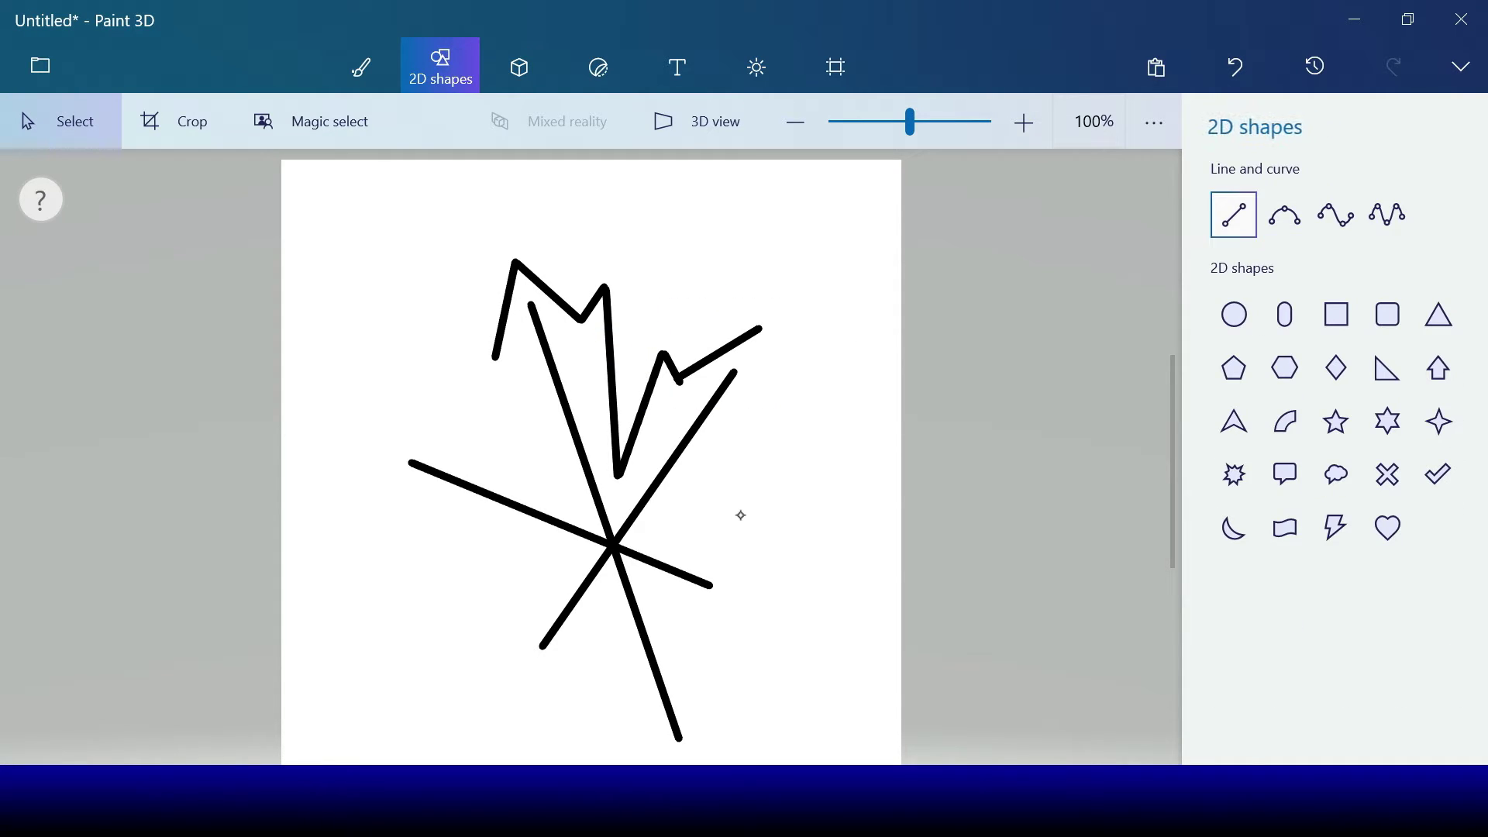
left_click(1234, 215)
left_click(763, 329)
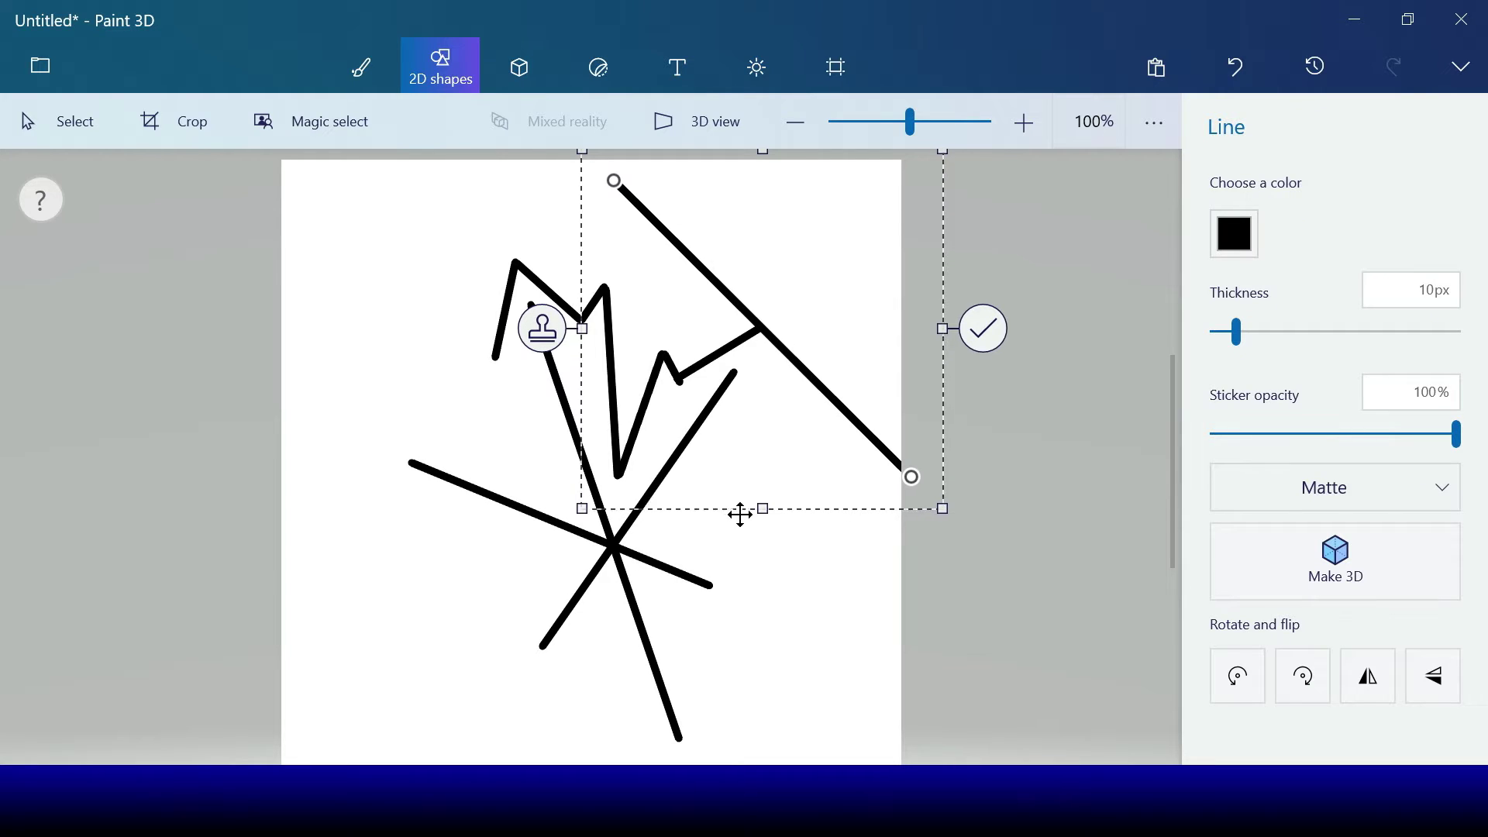
key("ctrl+z")
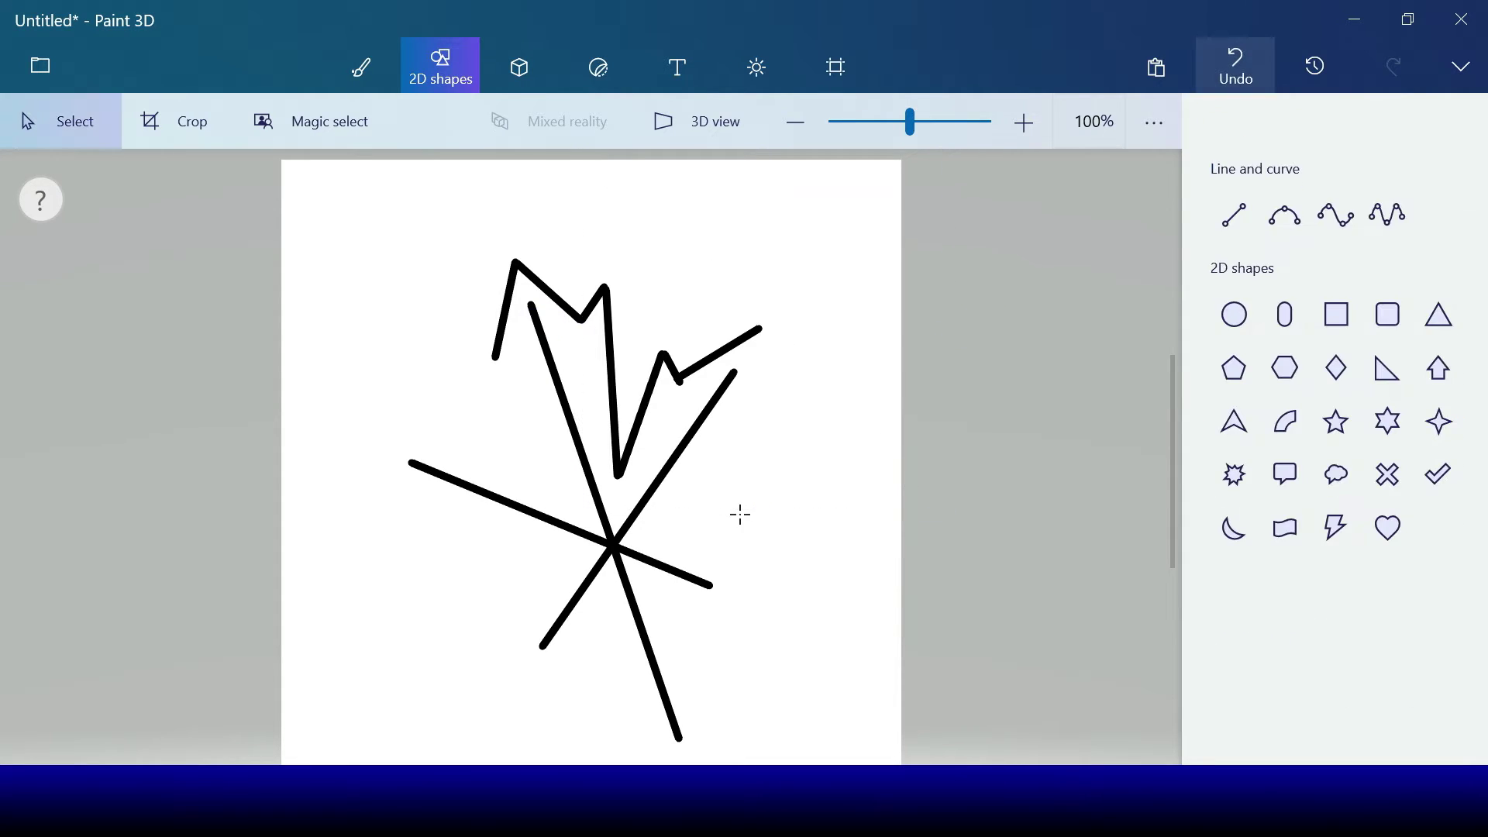
Extend the outline from the upper-right tip with a short segment straight down and a short horizontal one to the right
left_click(1234, 215)
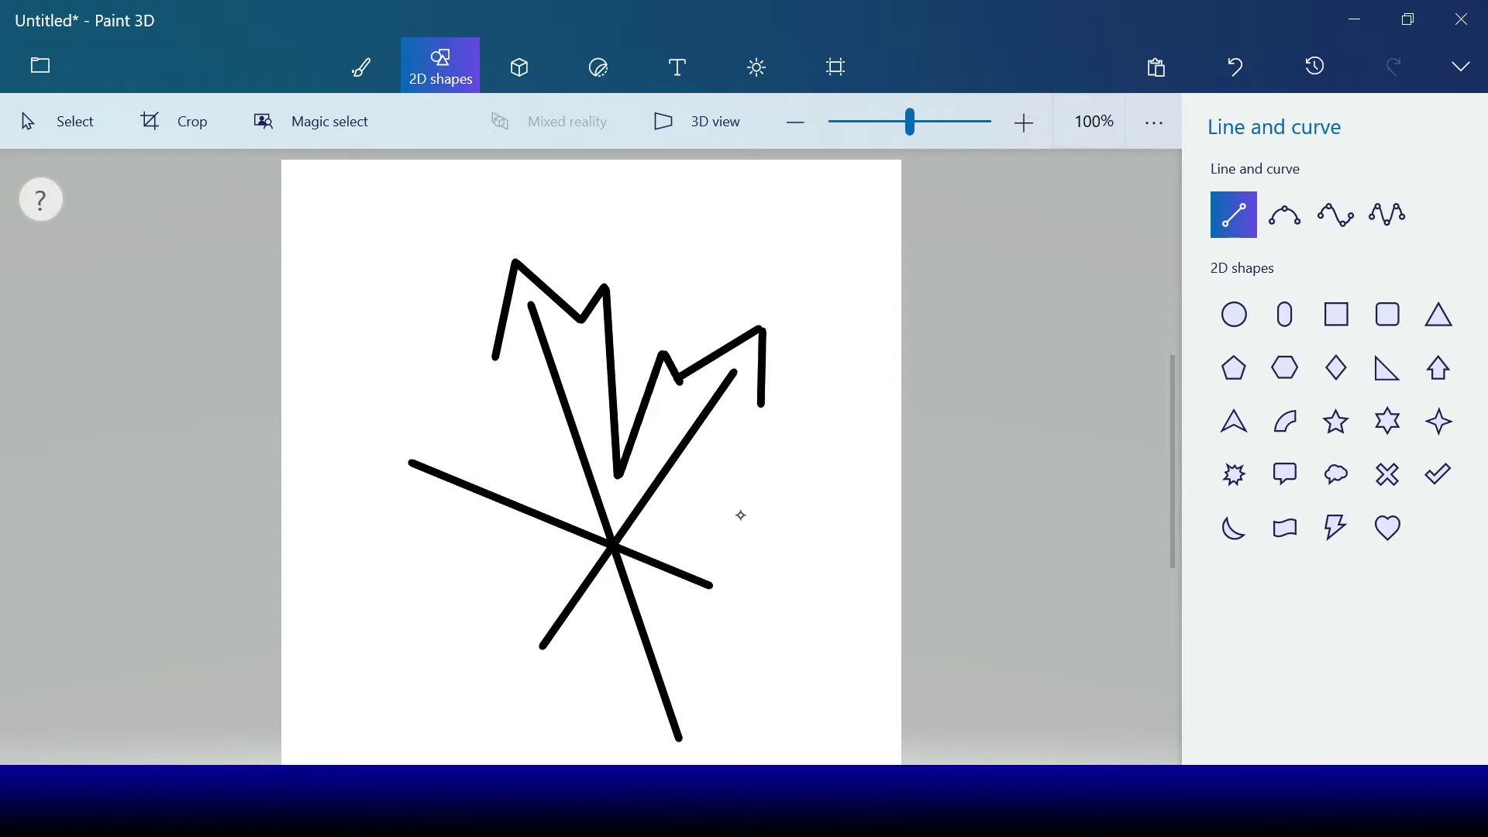
left_click(848, 367)
key("ctrl+y")
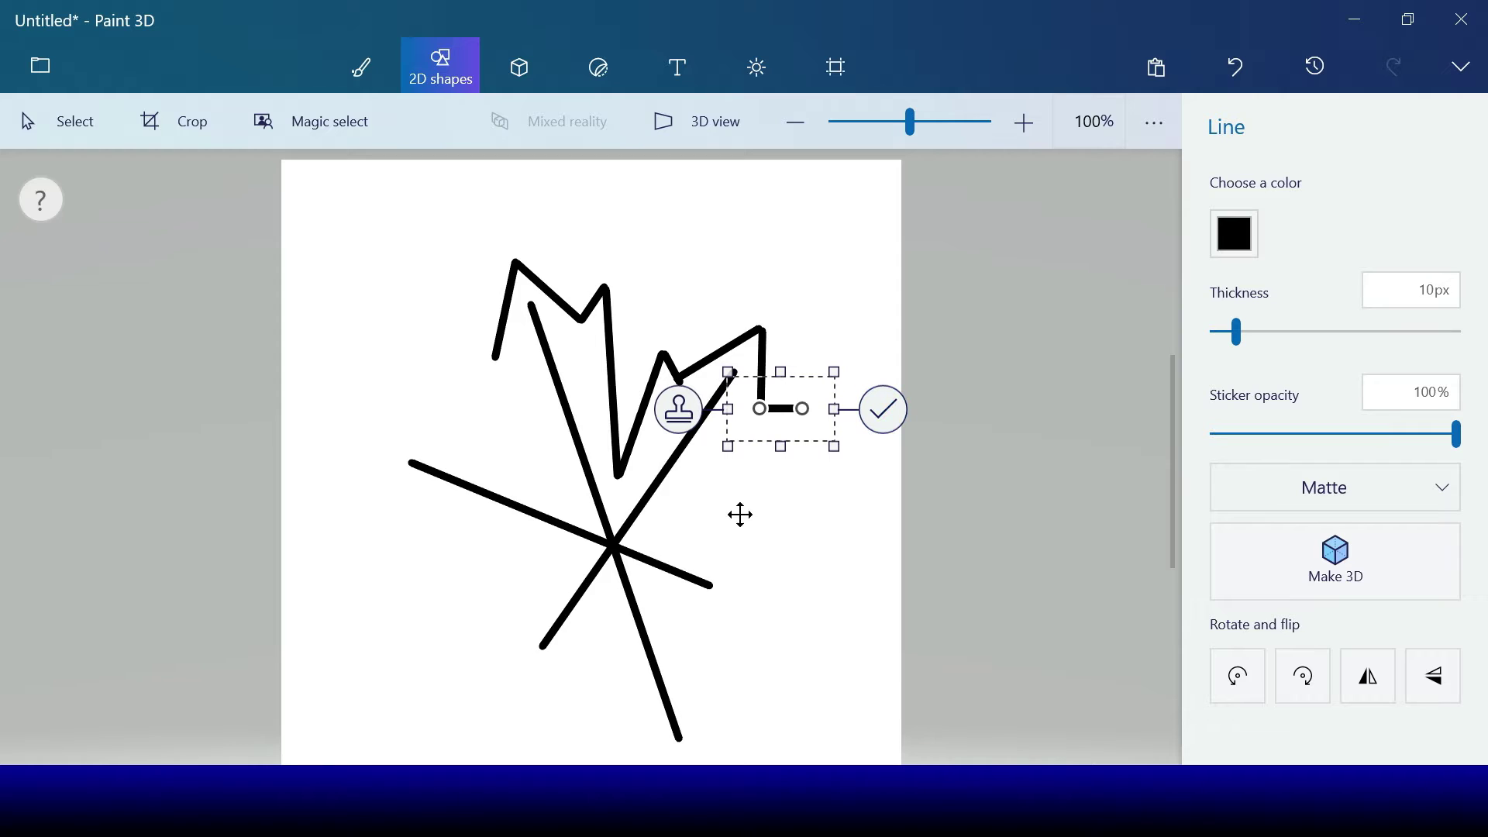
left_click(740, 514)
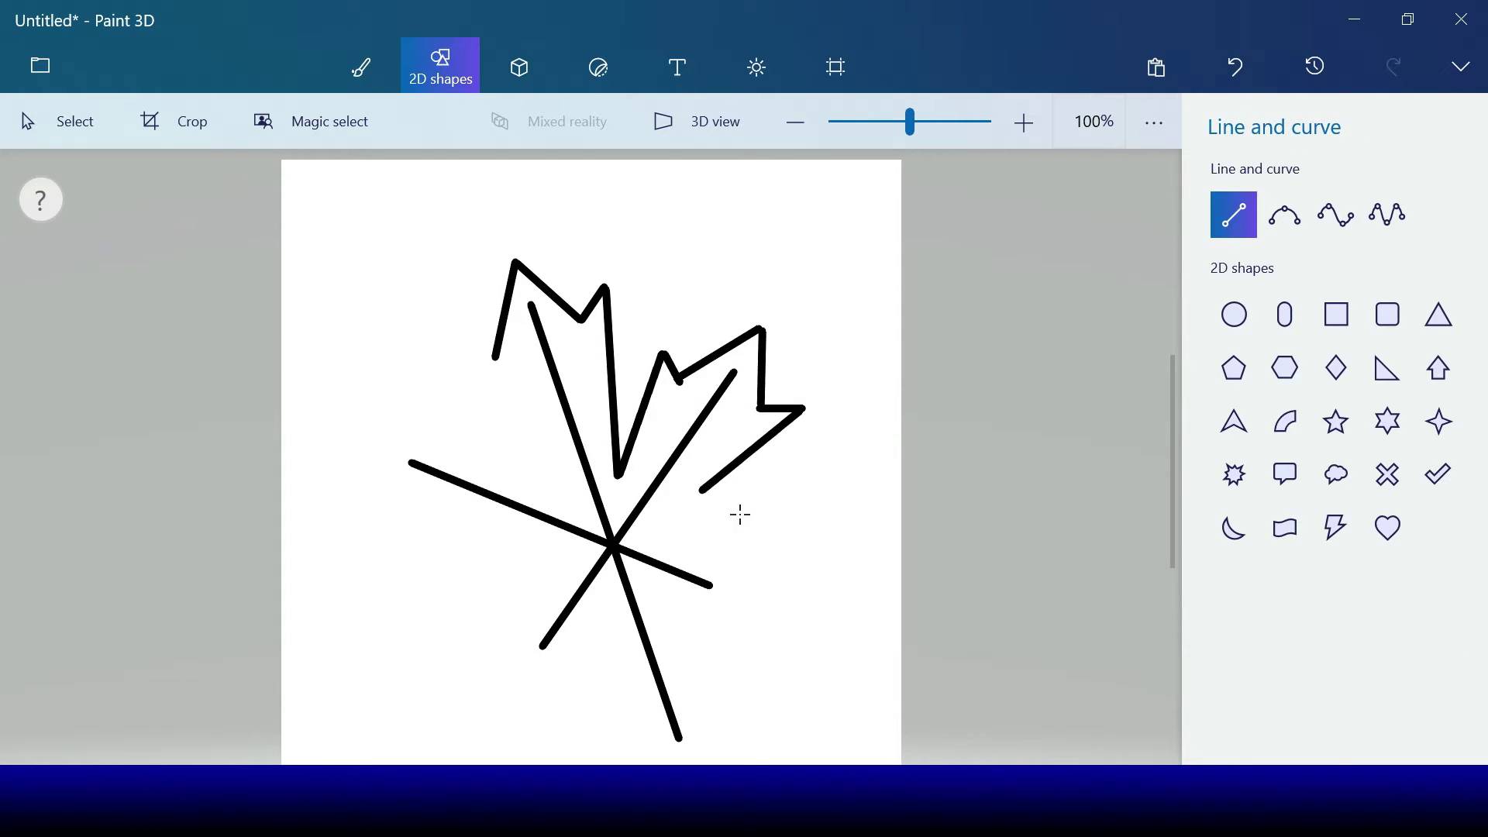
Outline the lower-right lobe with segments in towards the crossing, out past its guide line's tip, and back to just right of the long line
left_click_drag(702, 490, 671, 518)
left_click(740, 515)
left_click_drag(702, 540, 754, 601)
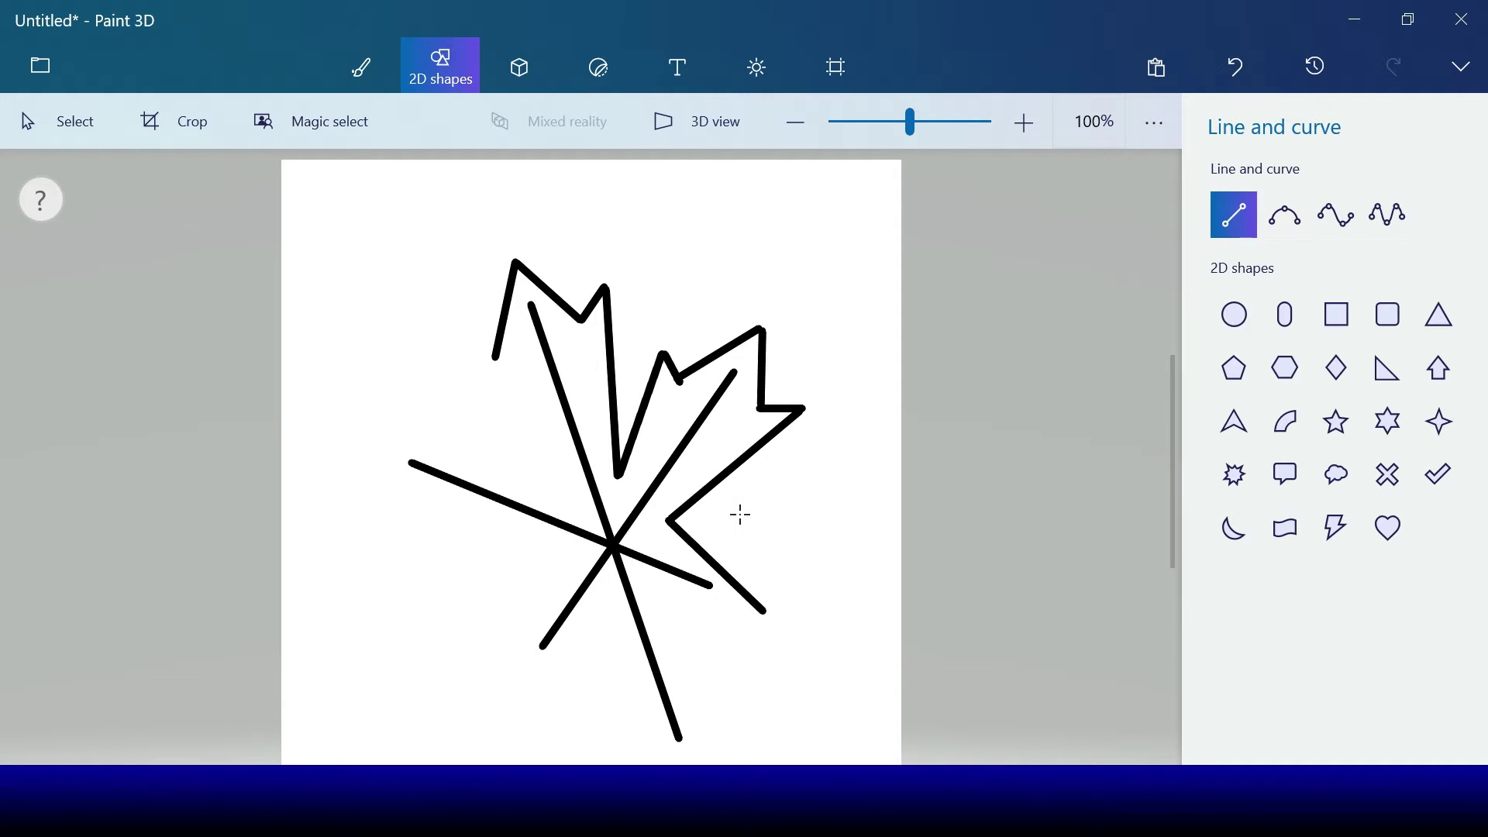
left_click(740, 515)
left_click_drag(694, 611, 653, 595)
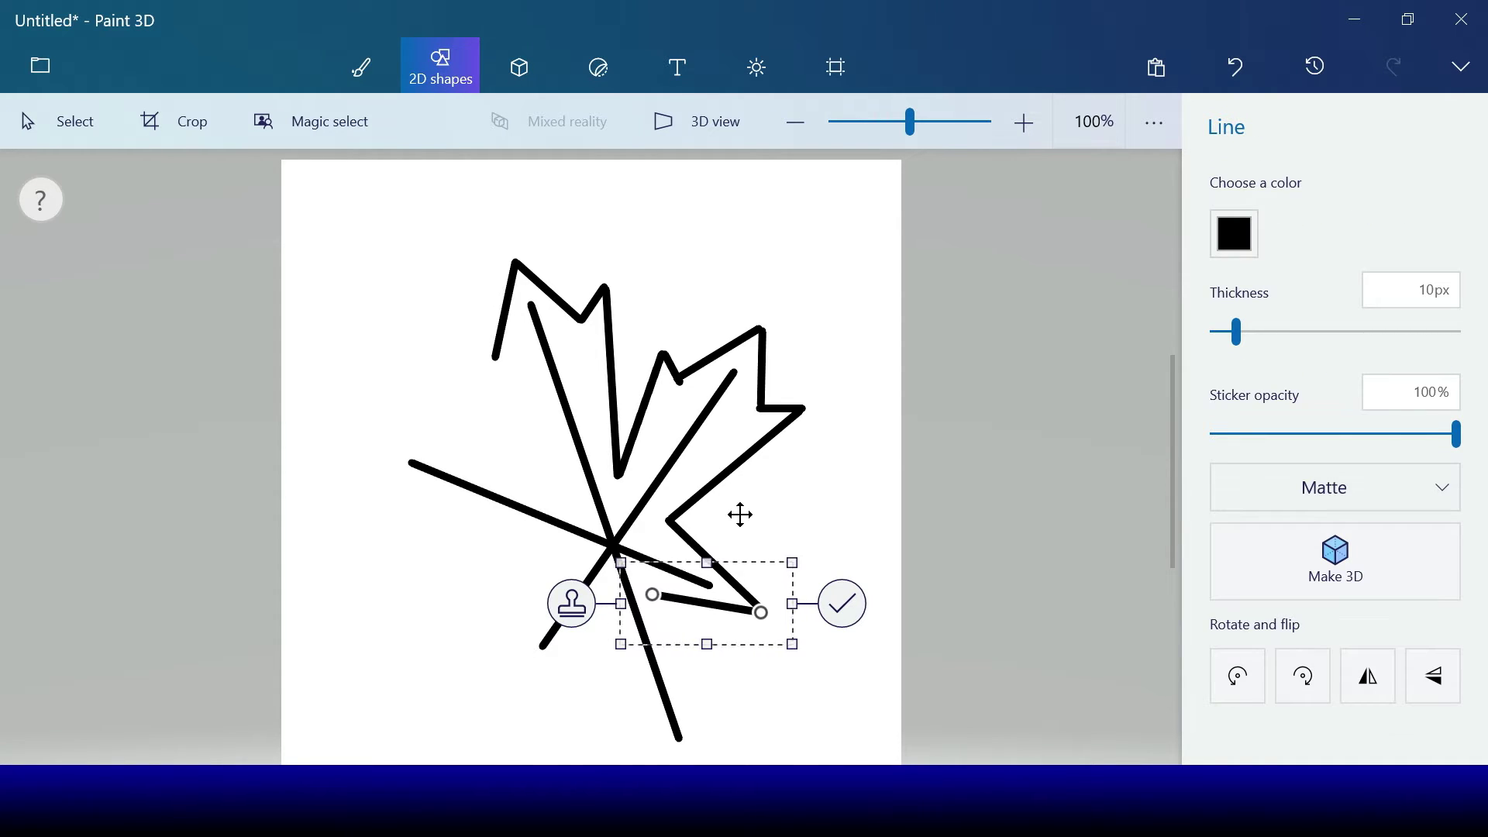
left_click(842, 604)
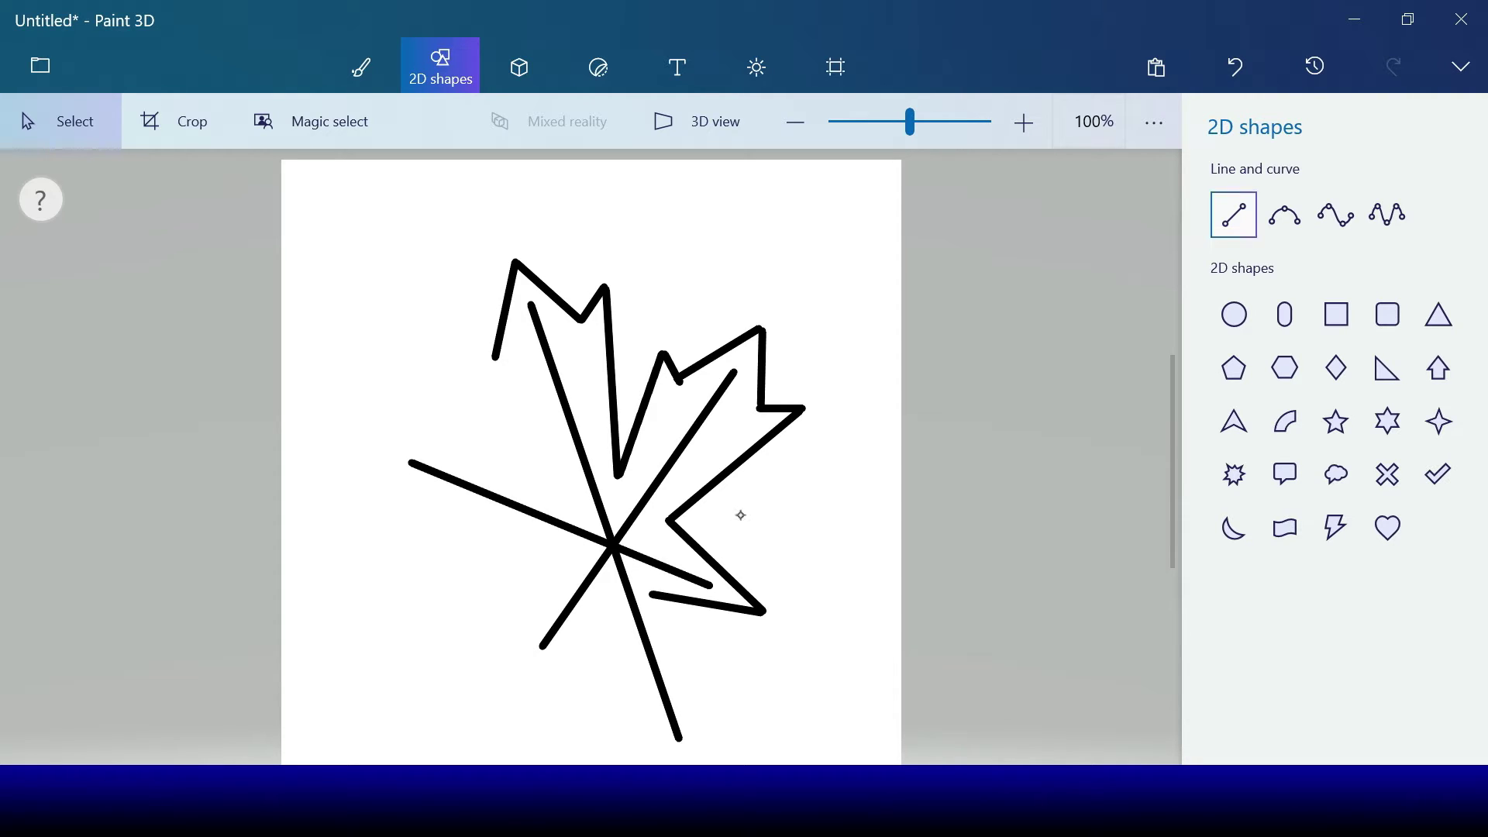
Finish the upper-left lobe with a short segment out to the left and a long one down towards the crossing
left_click(1234, 215)
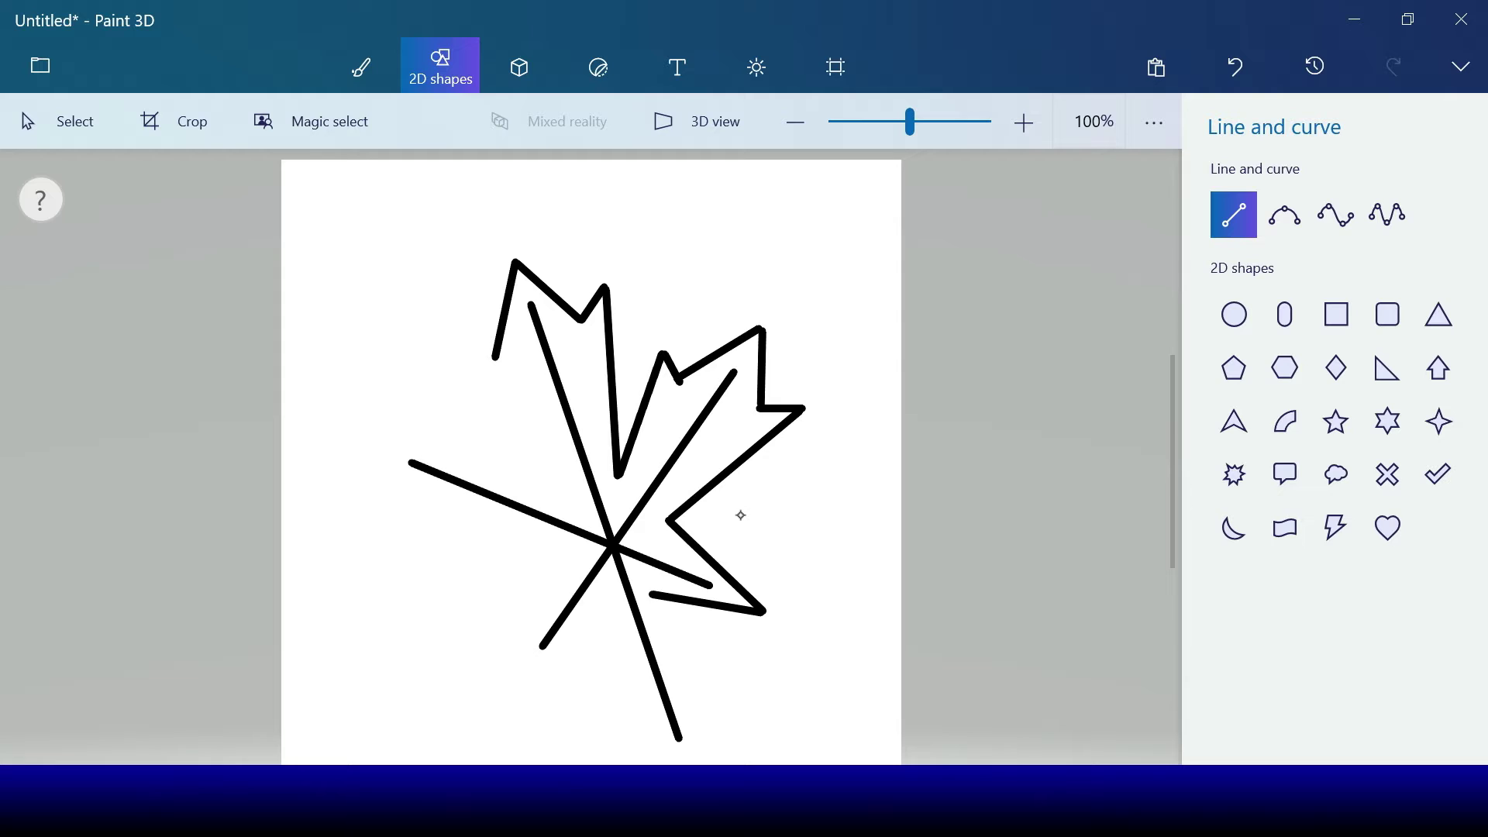
key("ctrl+z")
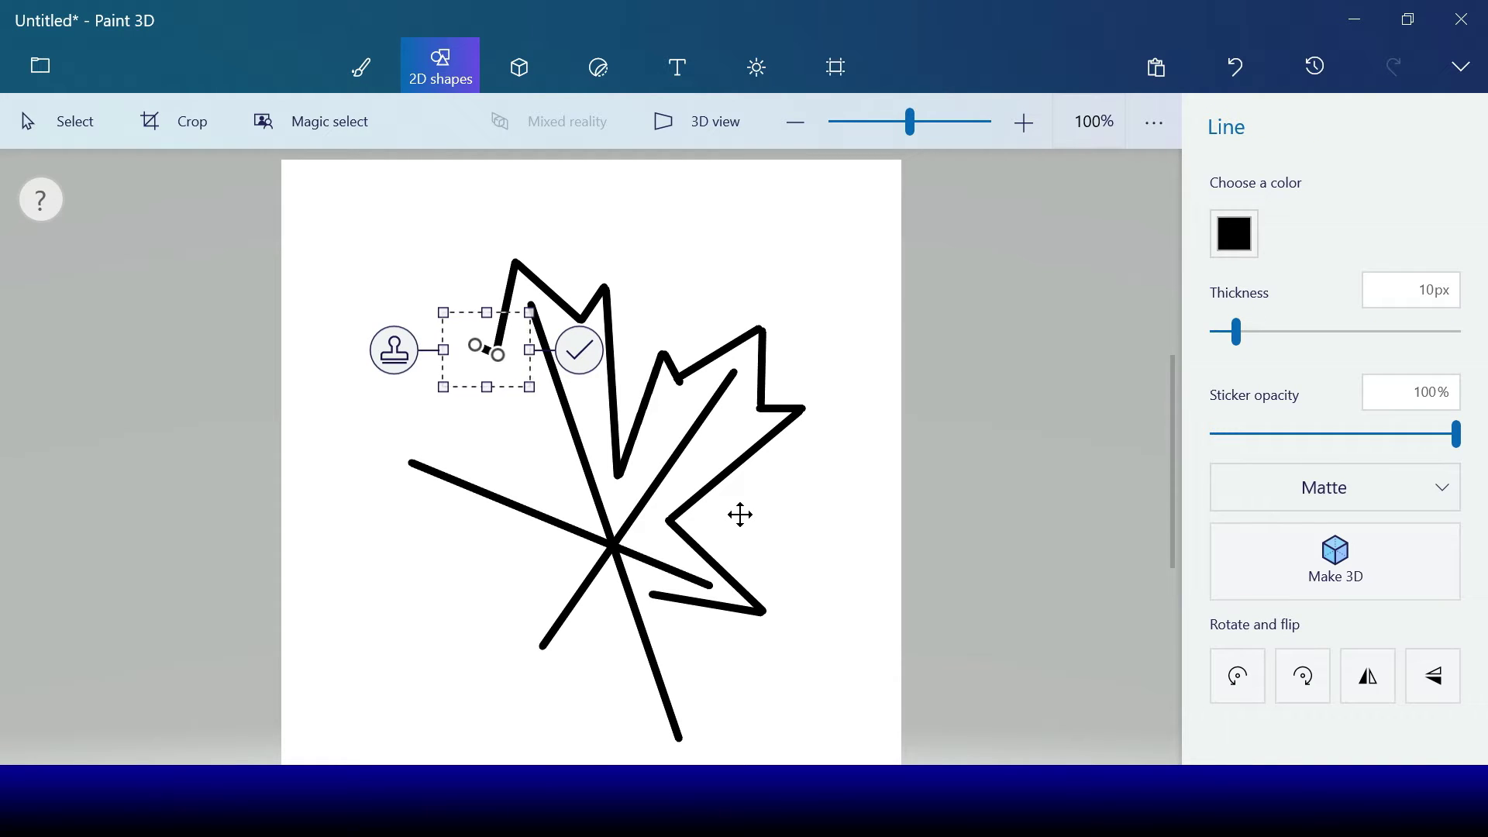
left_click_drag(475, 345, 467, 350)
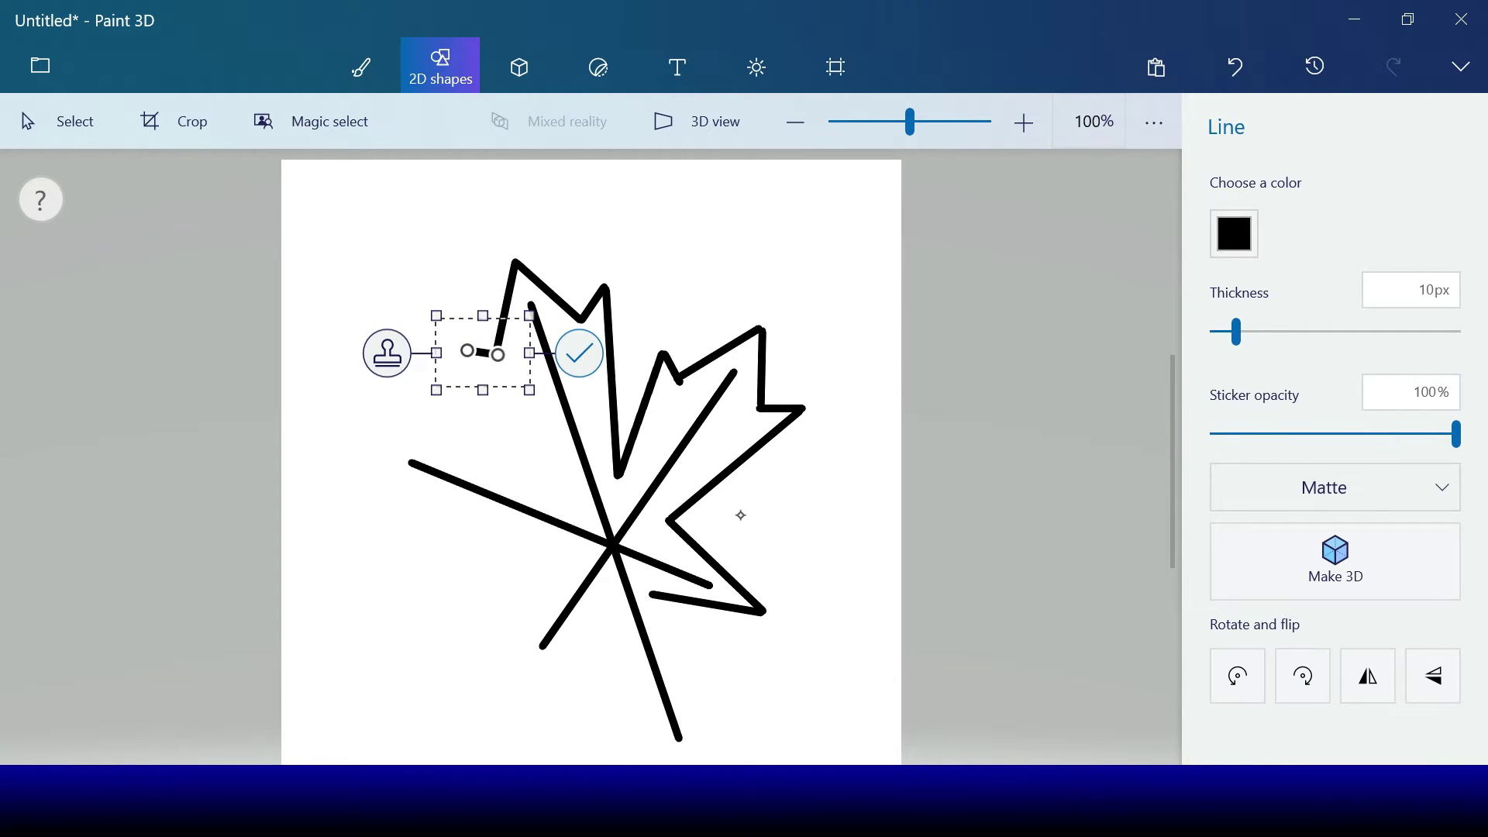
left_click(741, 515)
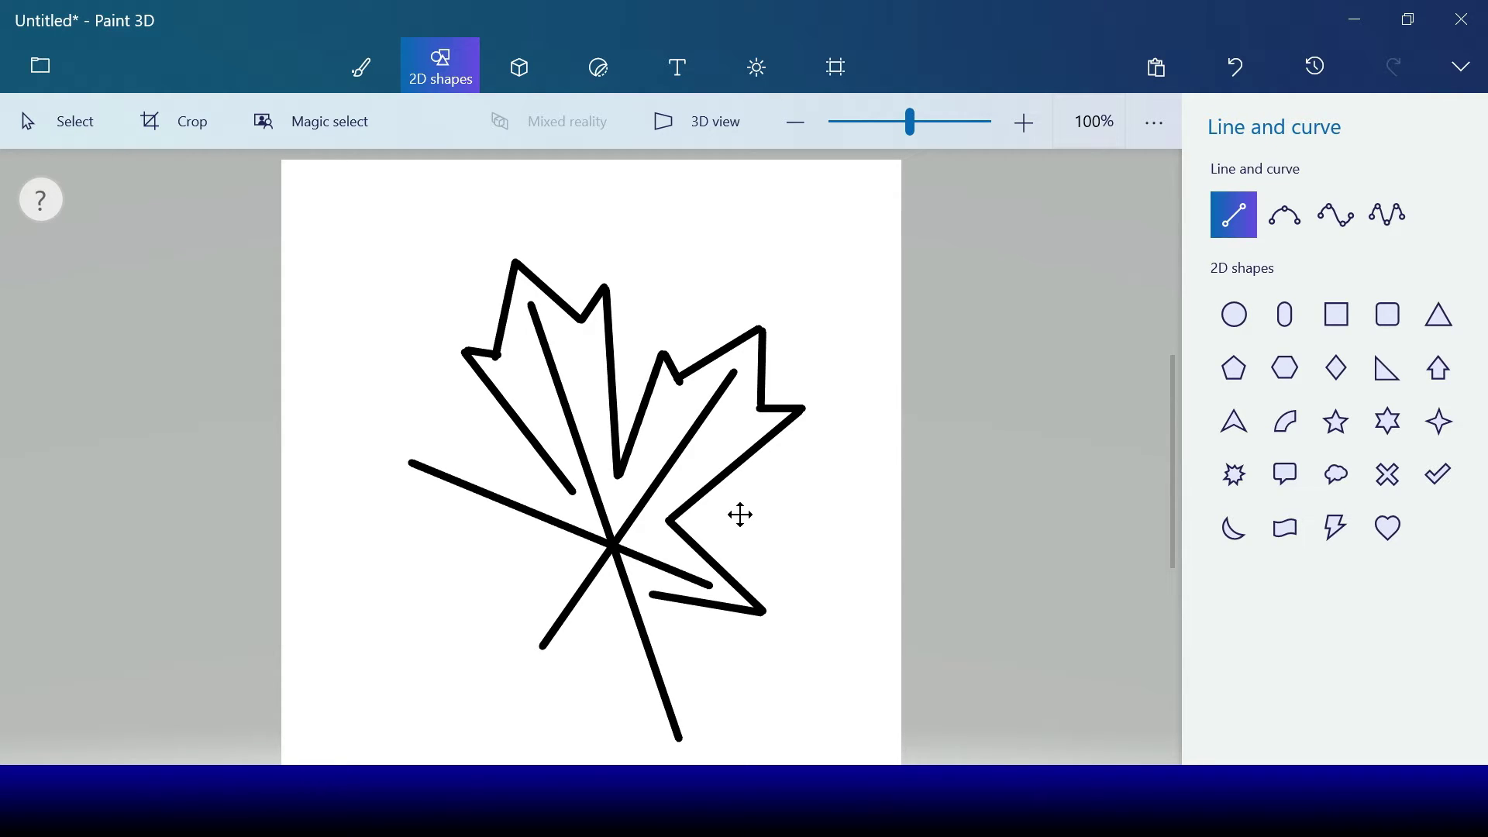
Draw a segment from the upper-left lobe's inner end up to the left, above the left guide line
key("ctrl+z")
left_click(741, 516)
left_click_drag(534, 476, 449, 414)
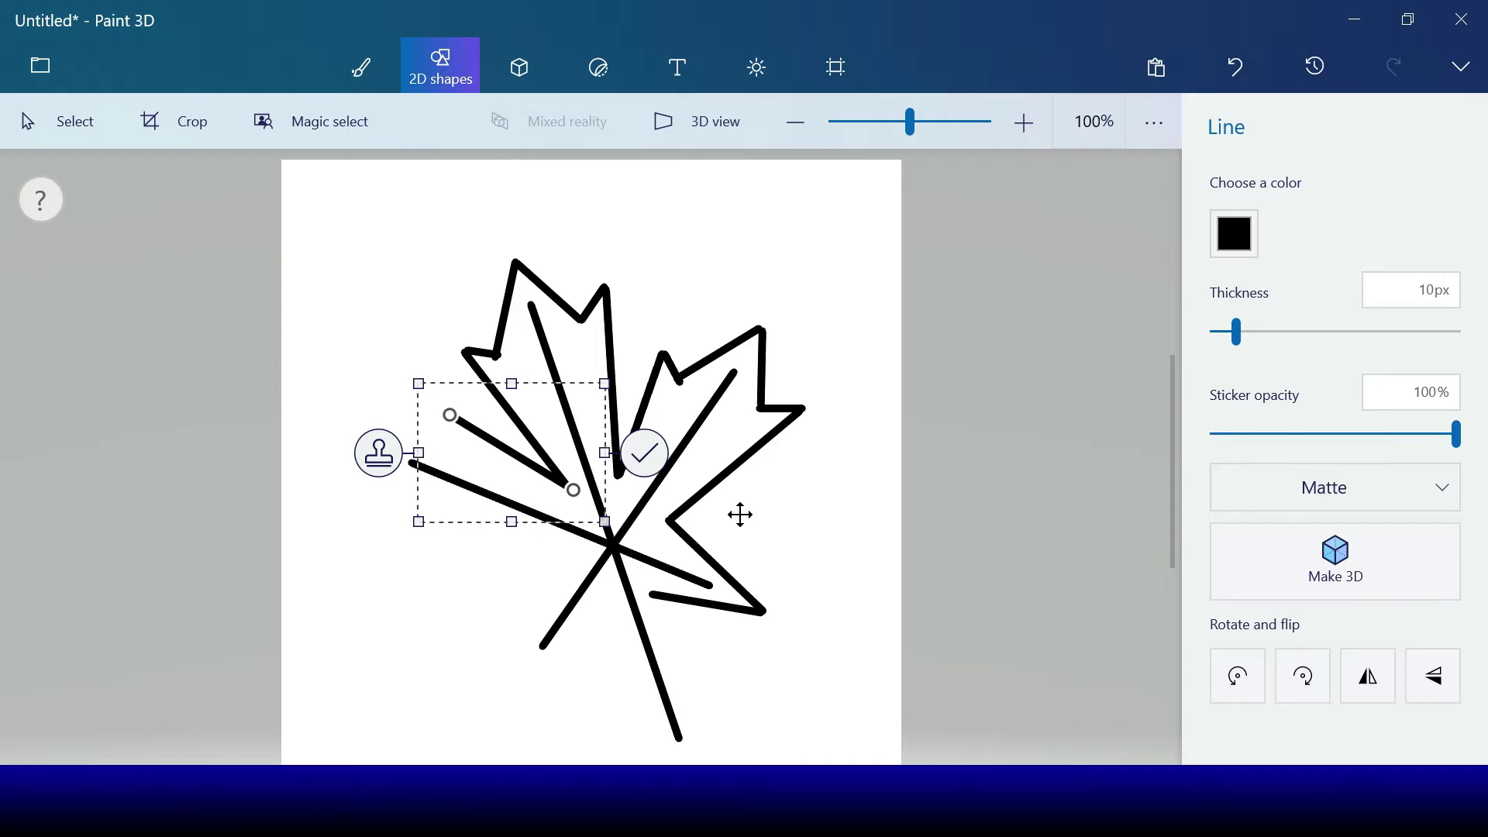
left_click_drag(453, 418, 450, 415)
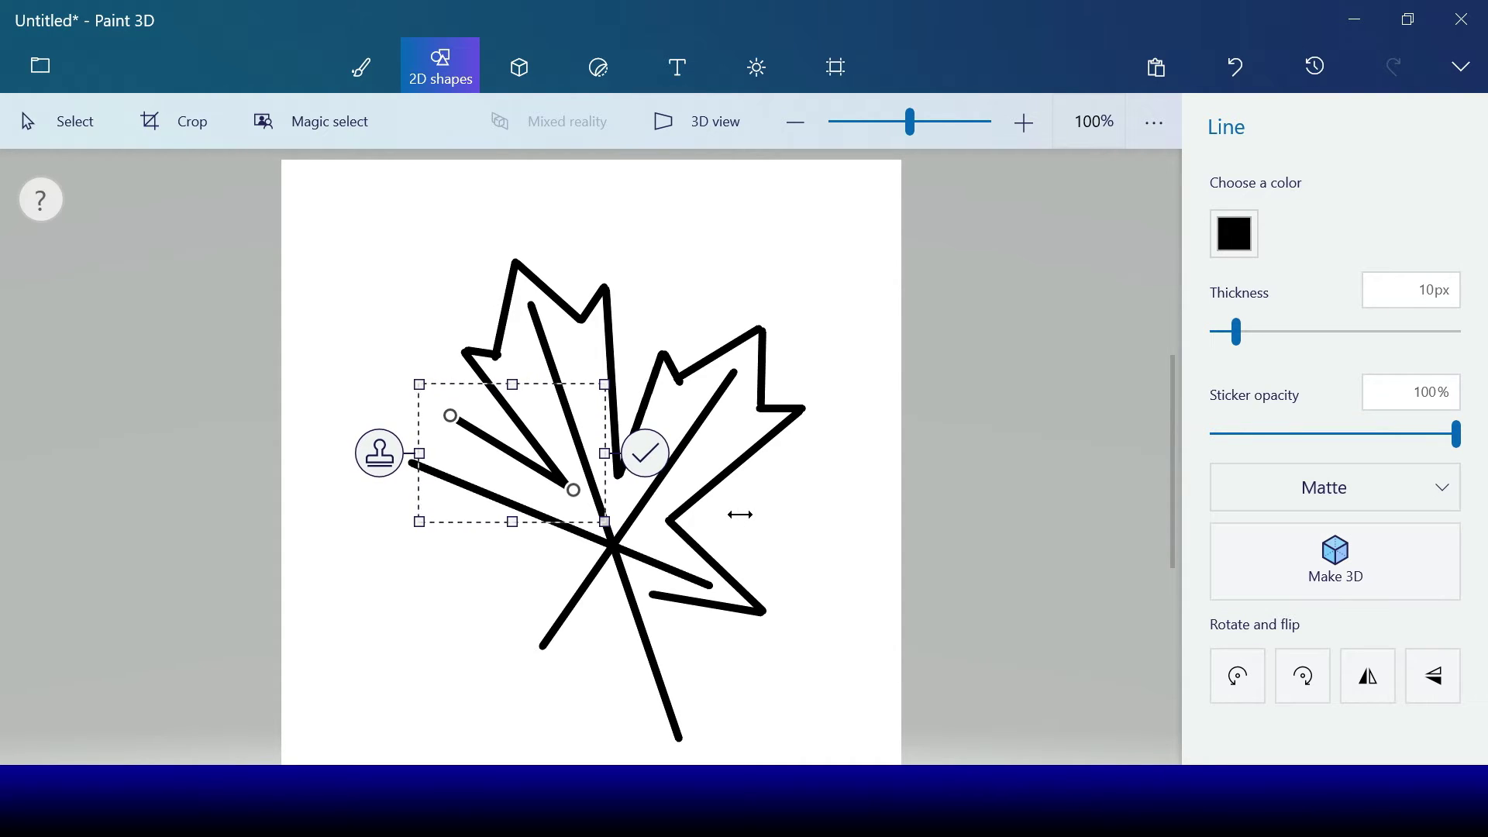
left_click(645, 454)
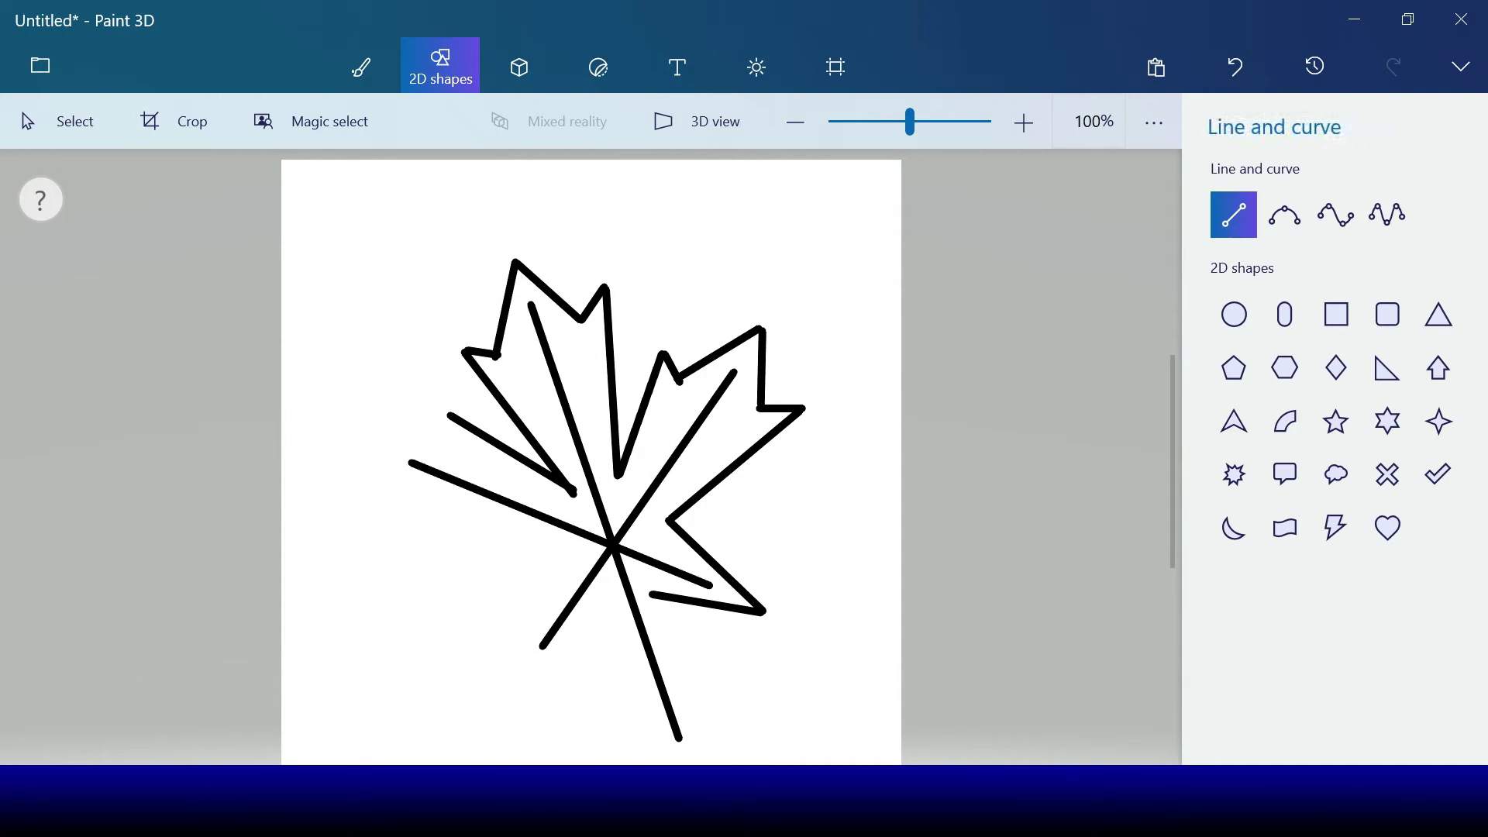
Add a short segment straight down and a longer horizontal one reaching left beyond the left guide line's tip
left_click(740, 514)
left_click(1233, 215)
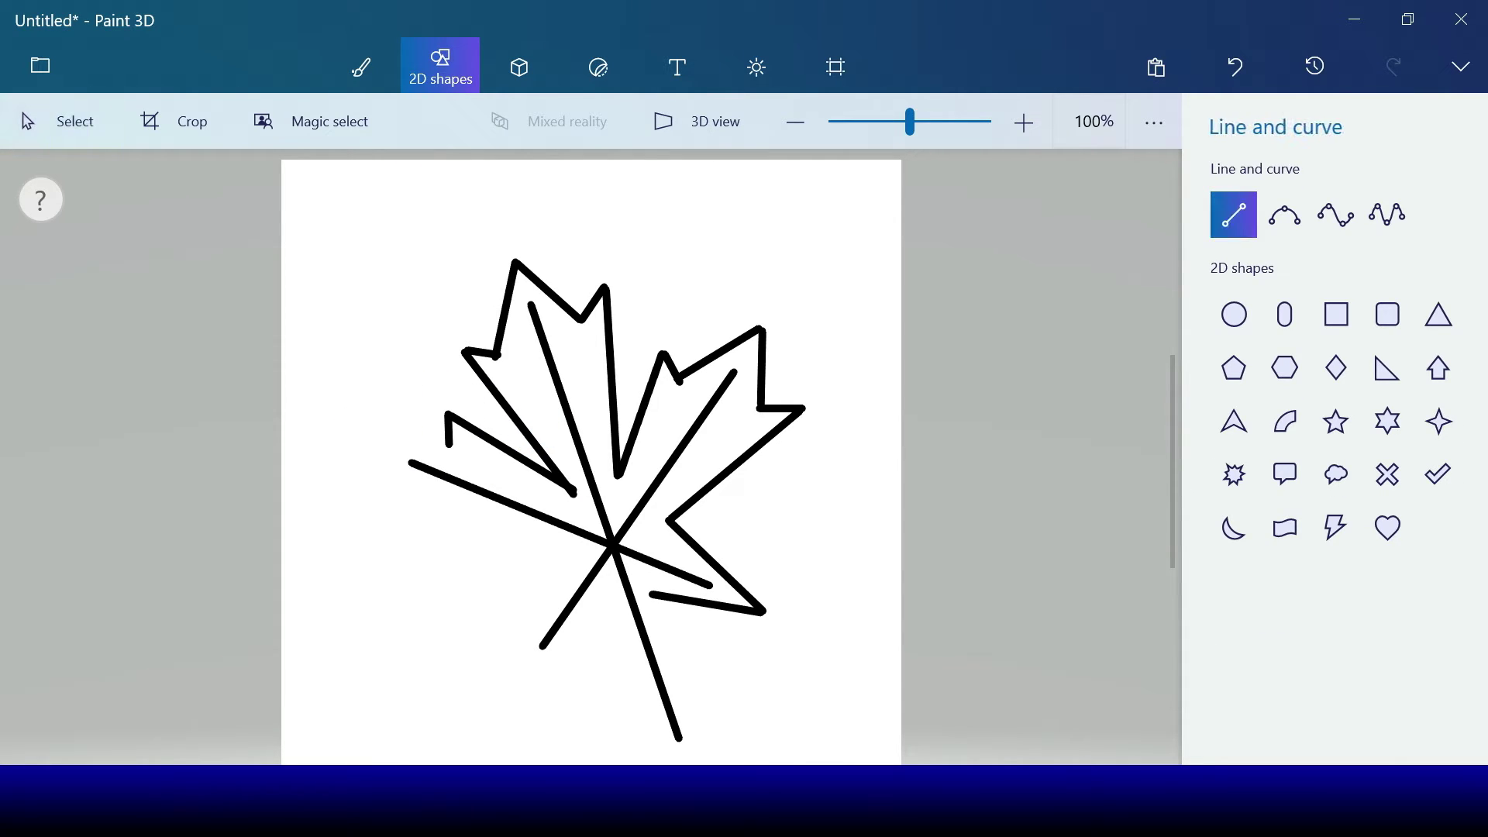
left_click_drag(447, 440, 358, 442)
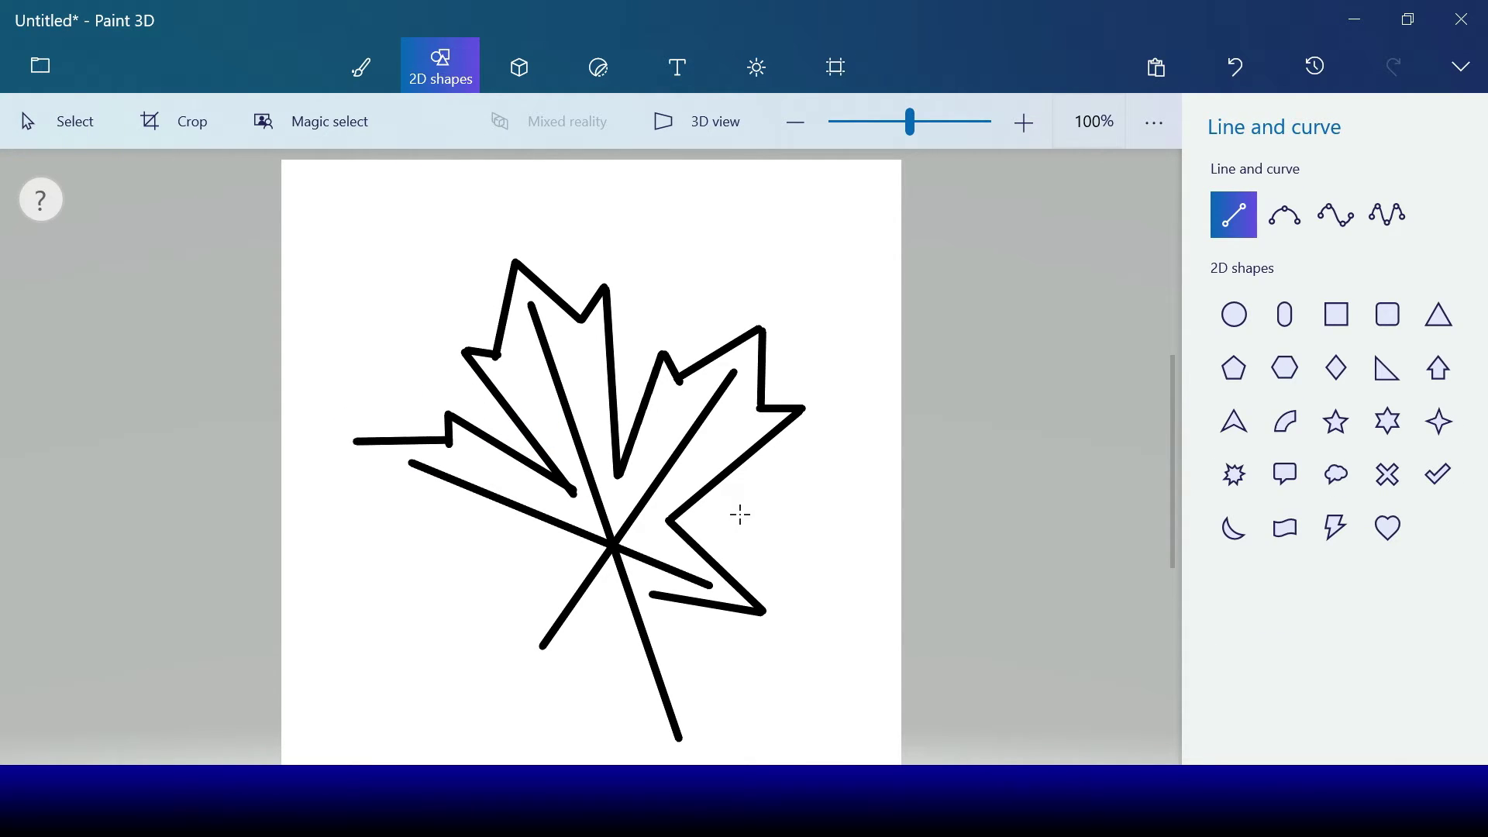
left_click(529, 441)
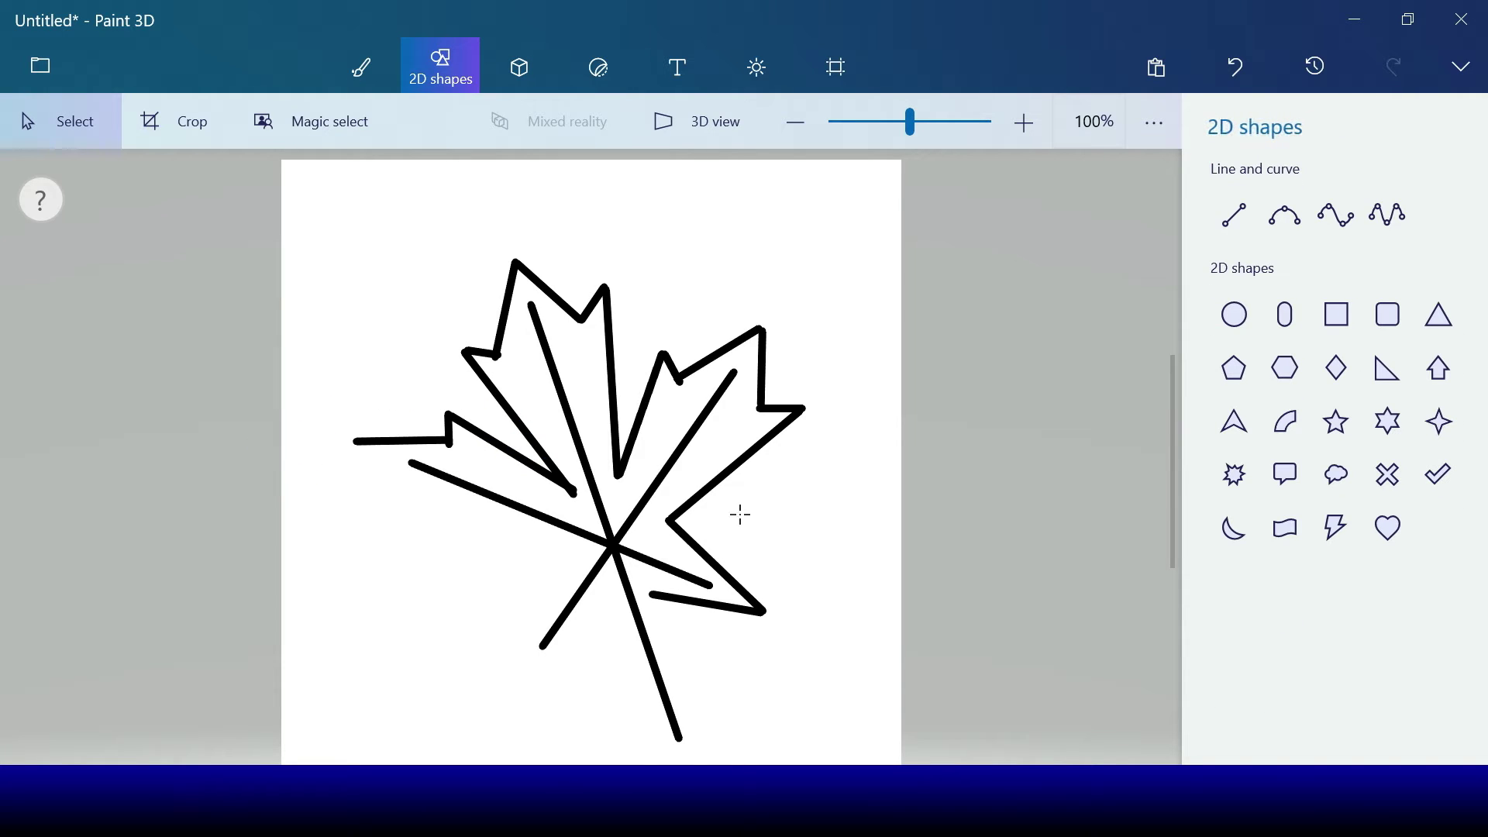
Form a notch below the leftmost tip with one segment down to the right and a shorter one down to the left
left_click(1234, 215)
left_click_drag(359, 441, 404, 489)
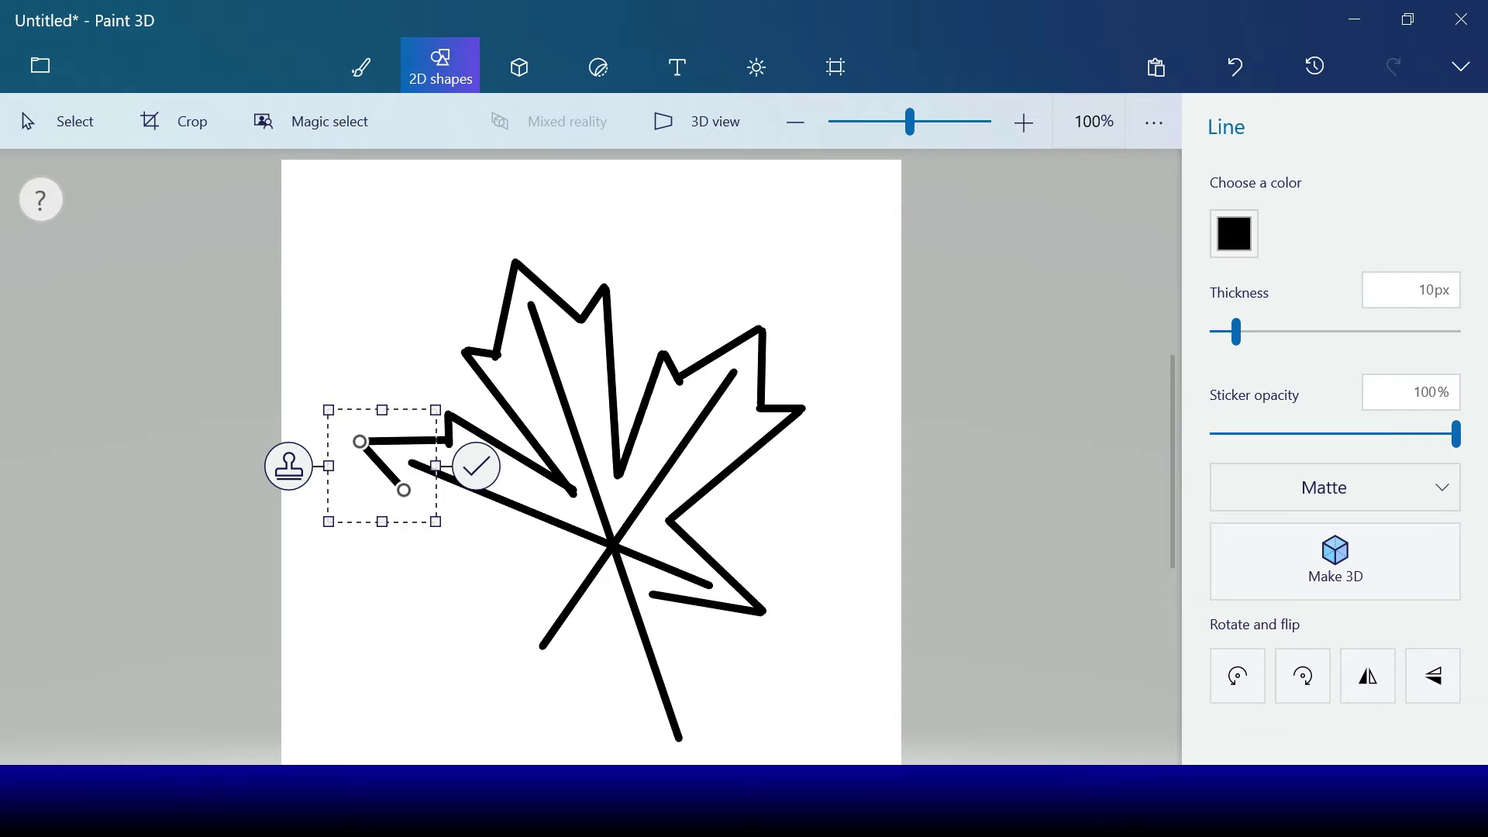
left_click(738, 515)
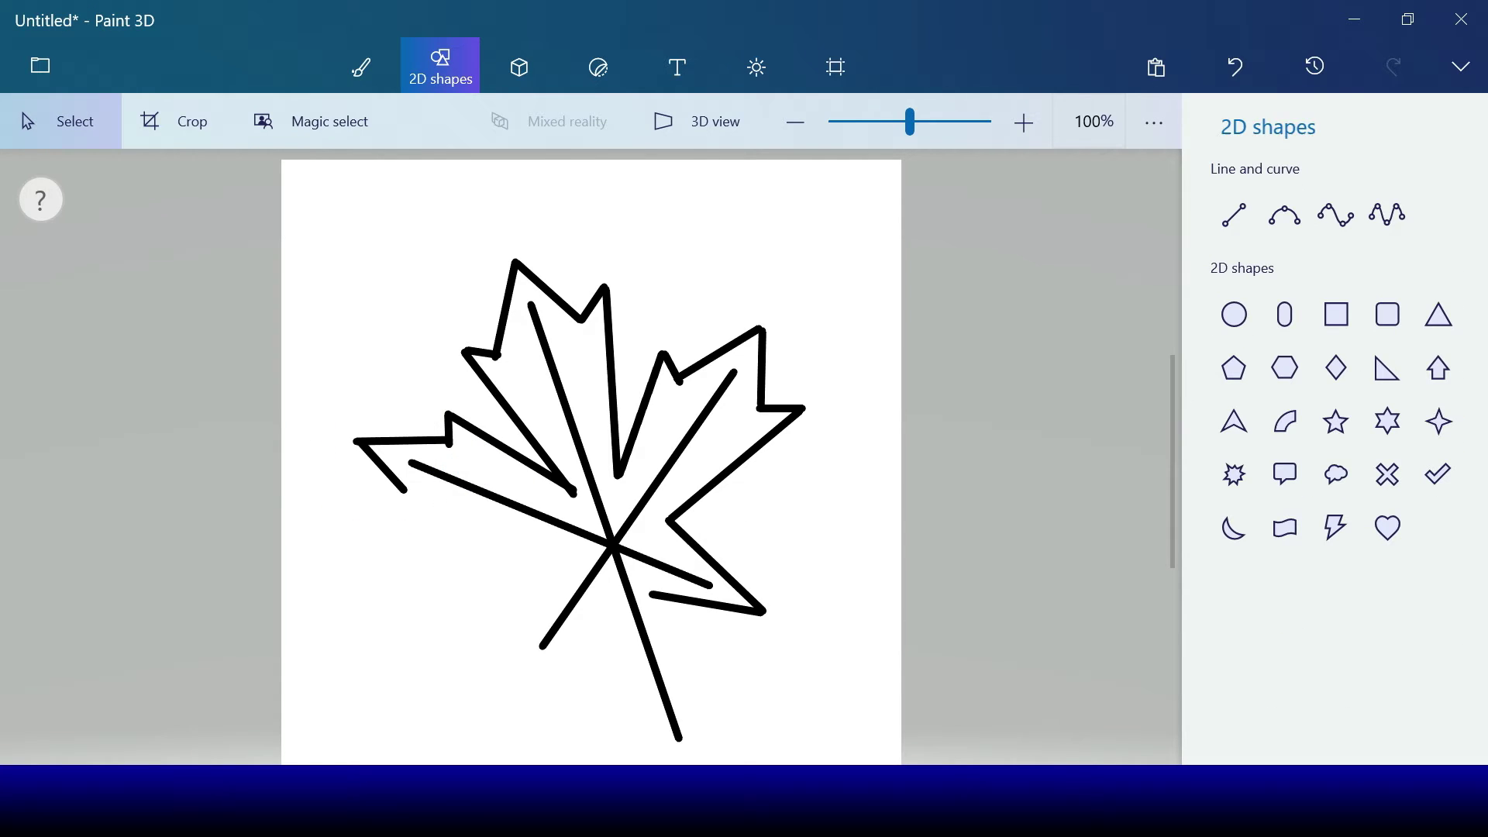
left_click_drag(404, 490, 384, 512)
left_click(741, 514)
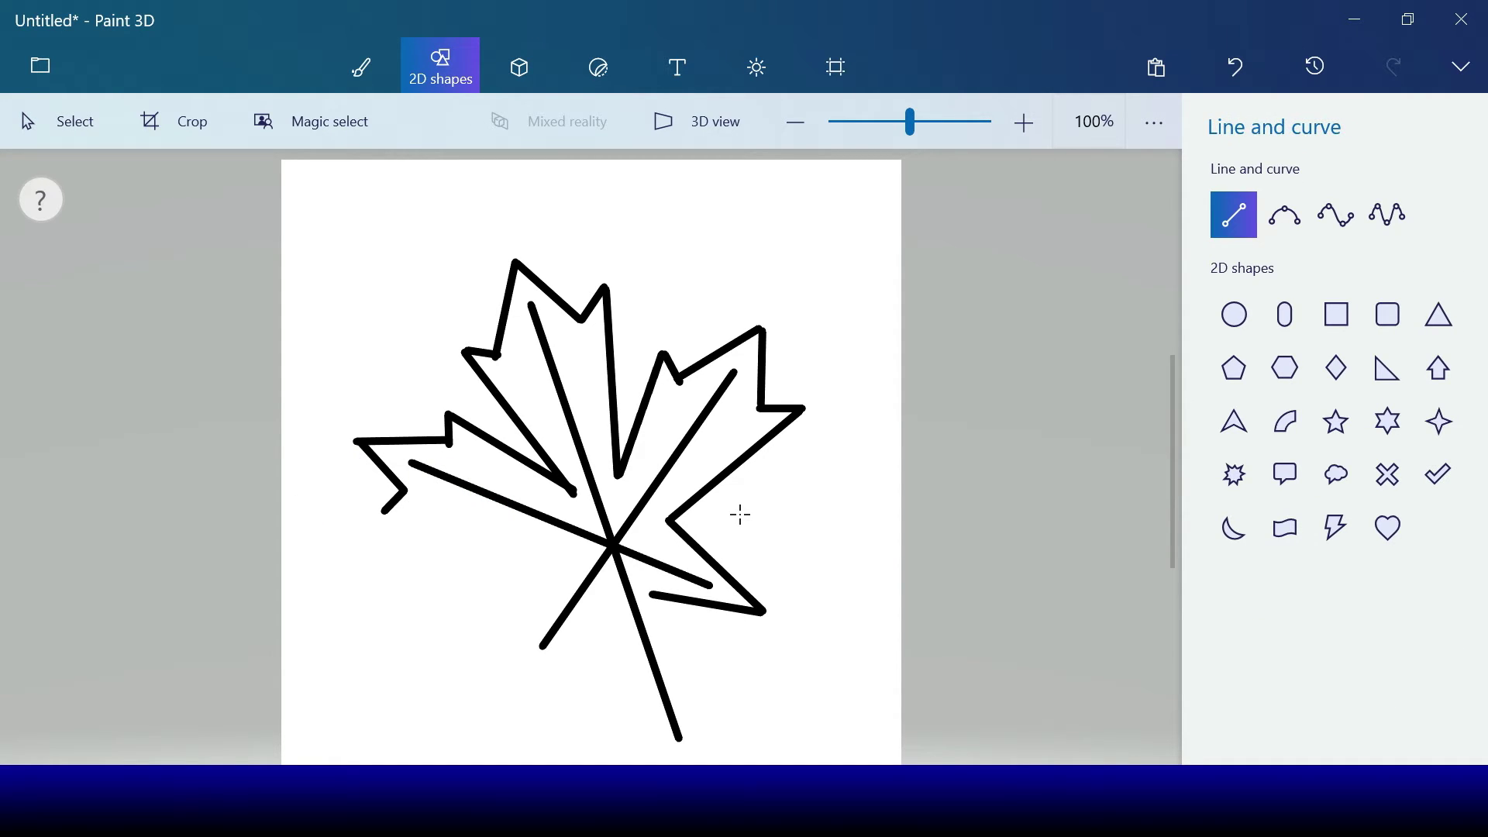
Add a long segment from the notch towards the crossing and one down to the left past the lower-left guide line's tip
left_click_drag(385, 512, 570, 555)
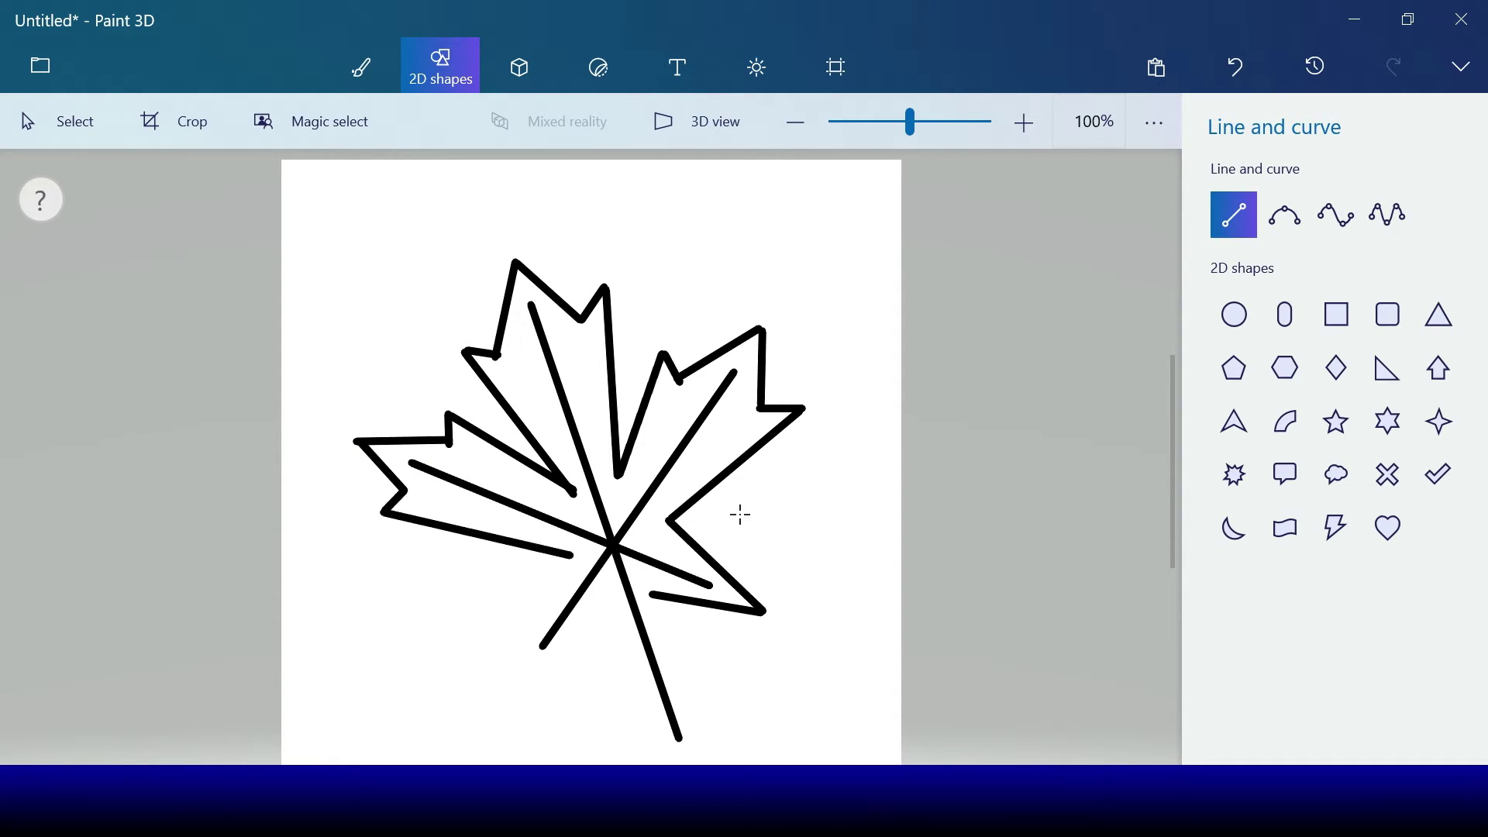
left_click(741, 515)
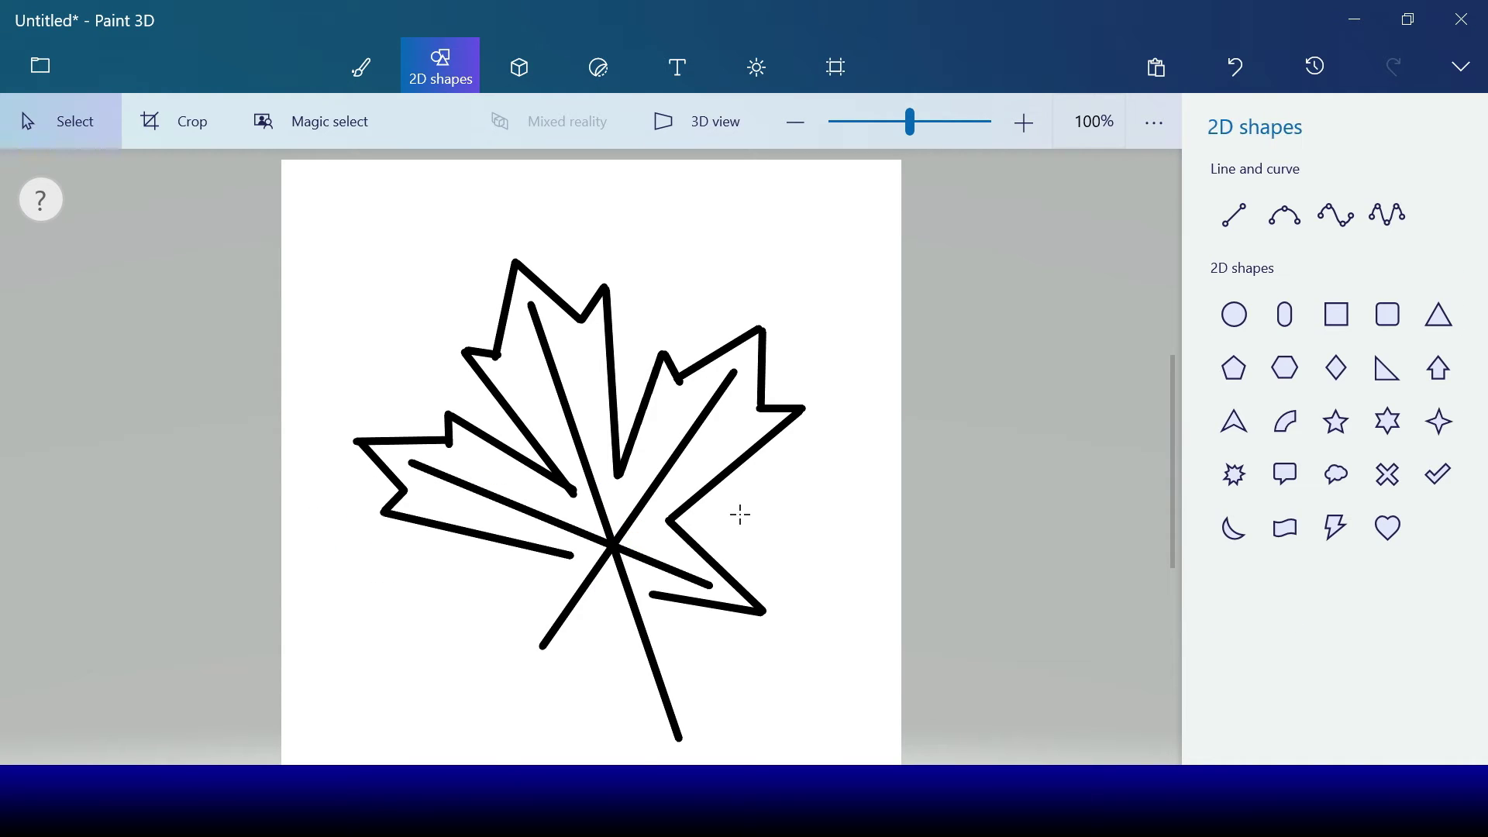
left_click_drag(569, 558, 514, 680)
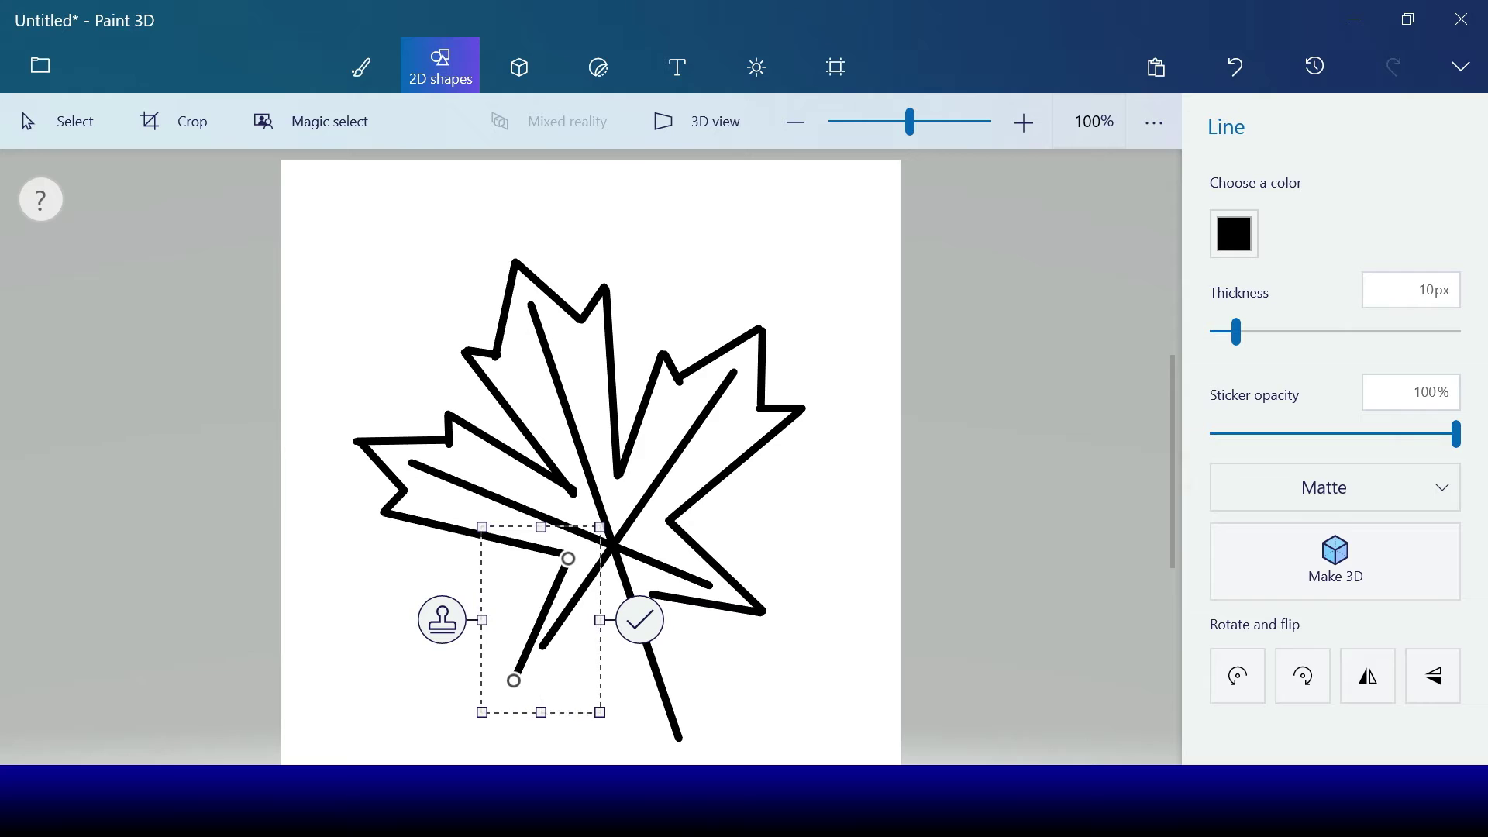
left_click(740, 515)
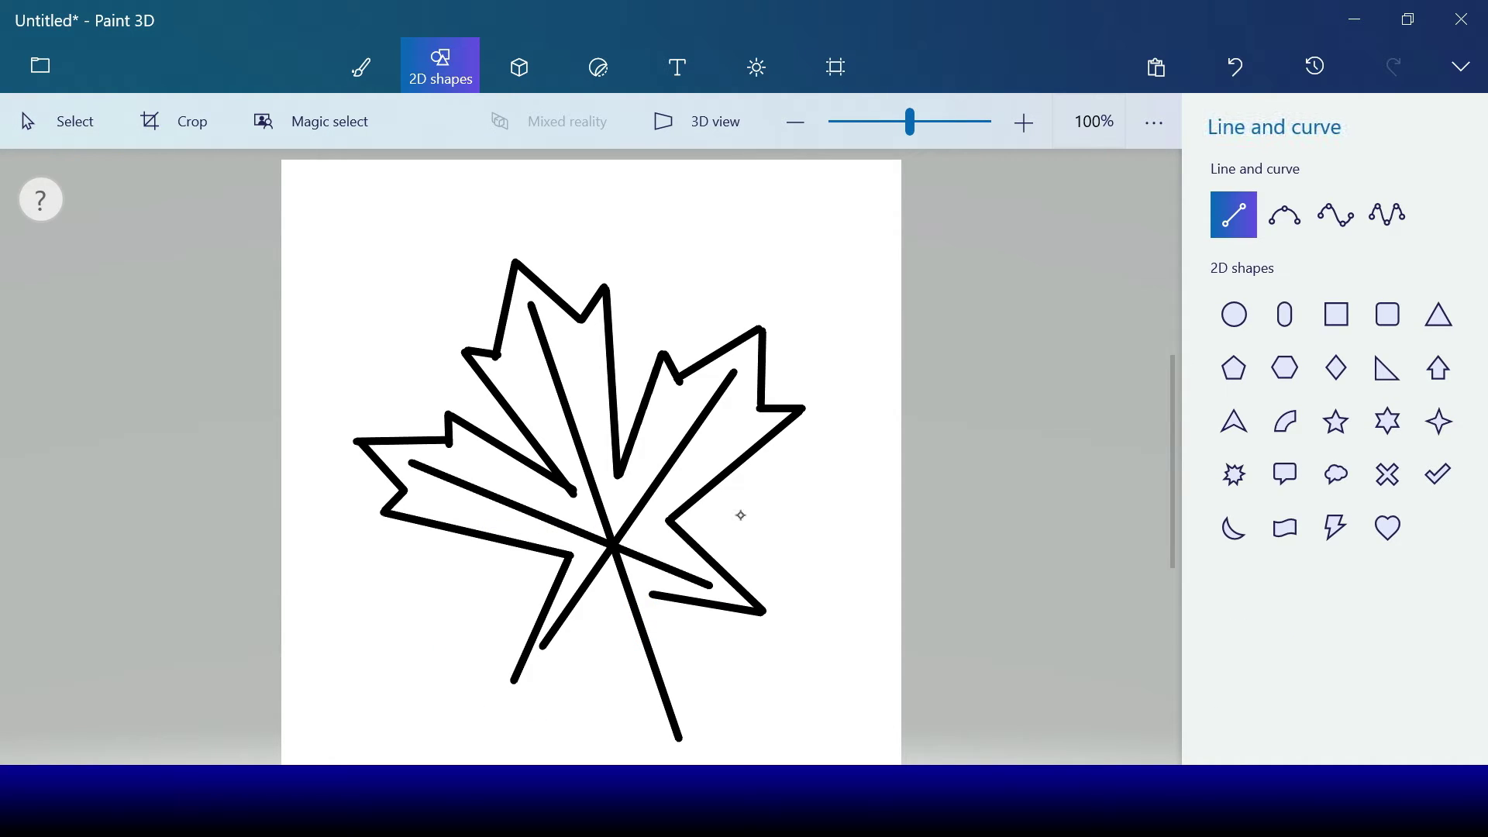
Close the lower-left lobe with a segment rising to the stem and draw the stem's left side parallel to the long line
left_click_drag(514, 689, 620, 608)
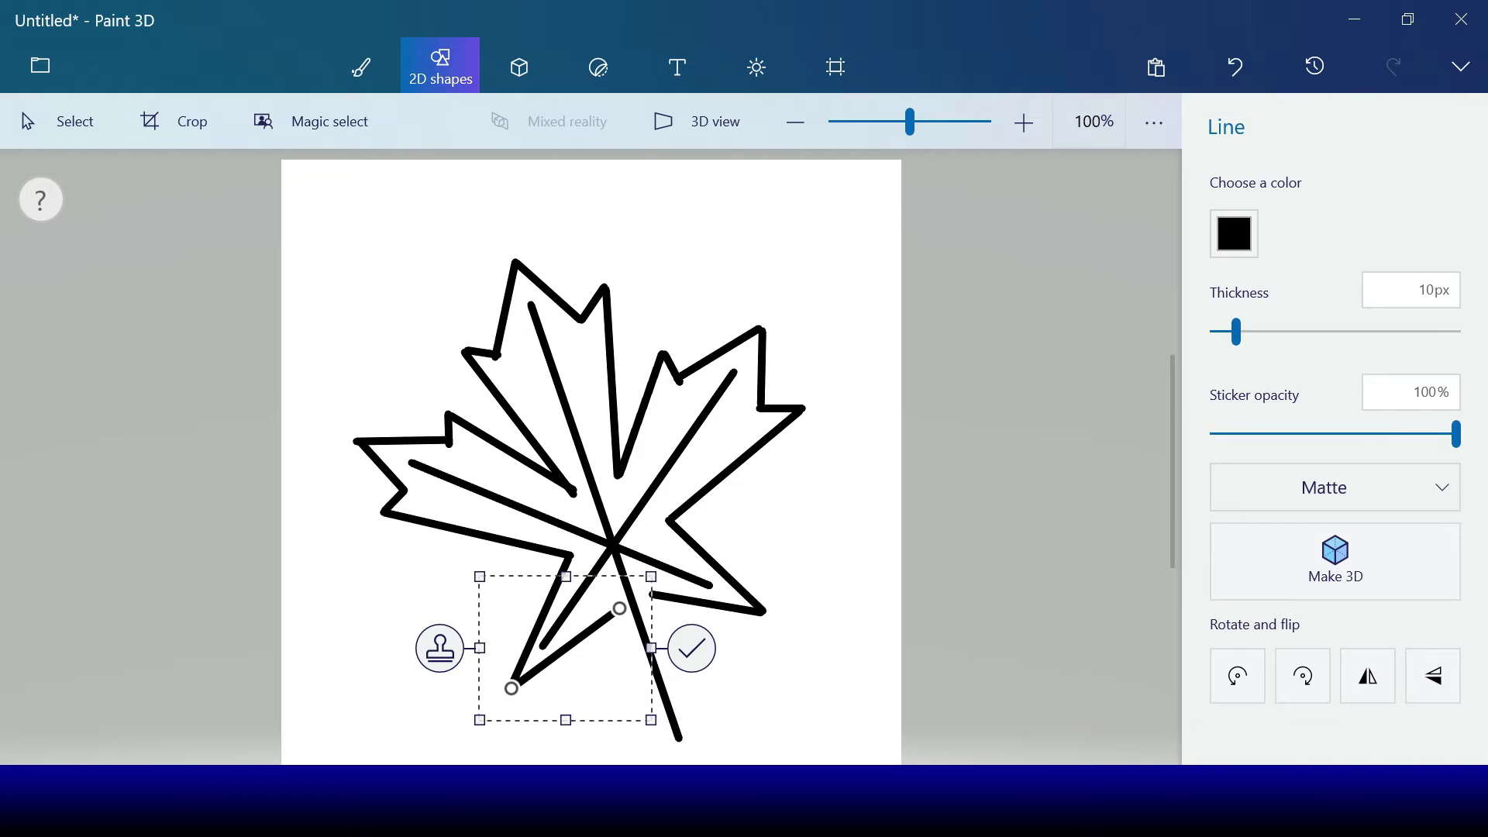
left_click(740, 515)
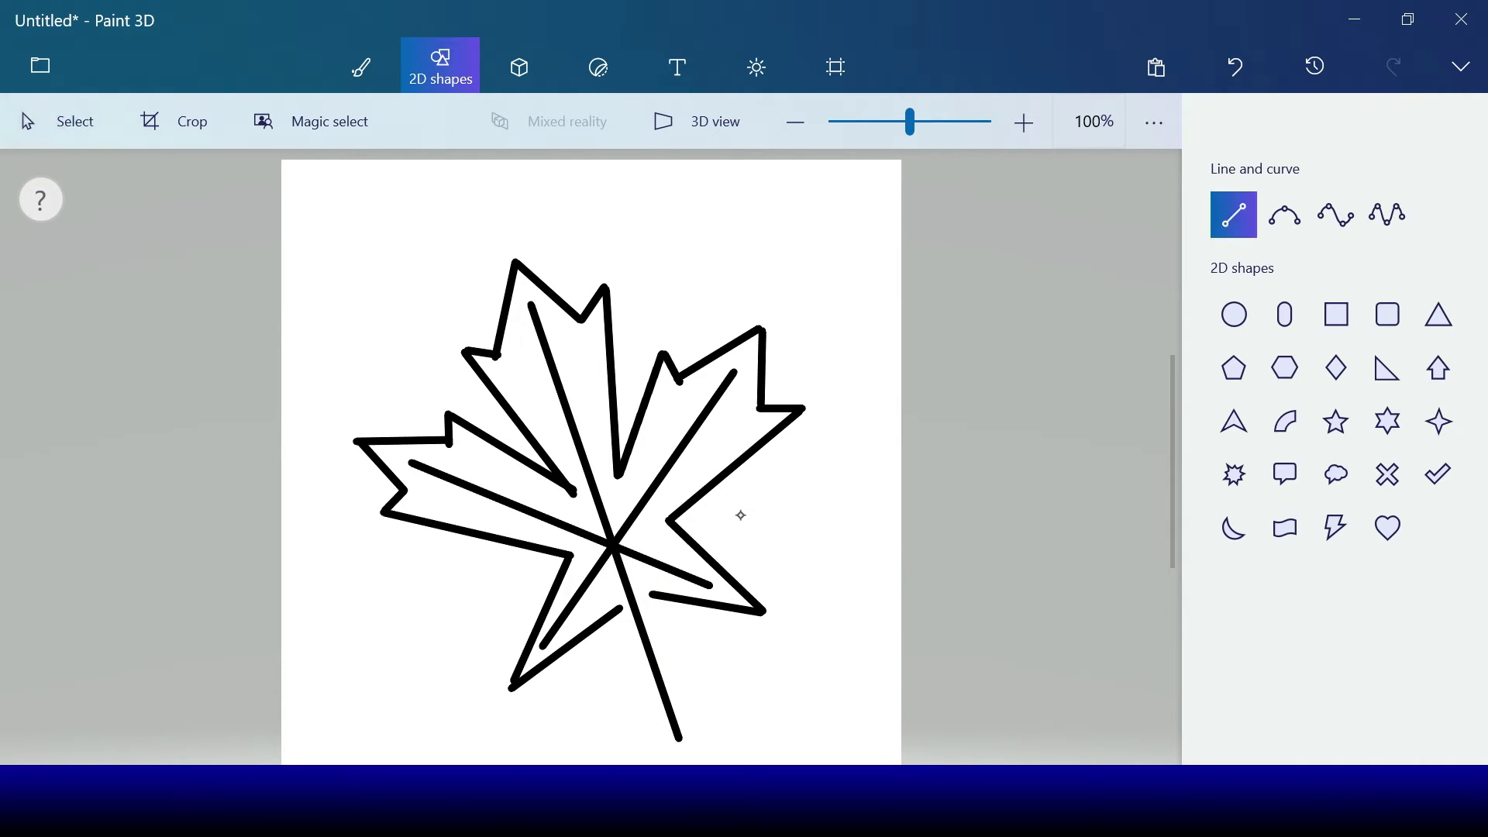
left_click_drag(620, 609, 670, 757)
left_click(742, 685)
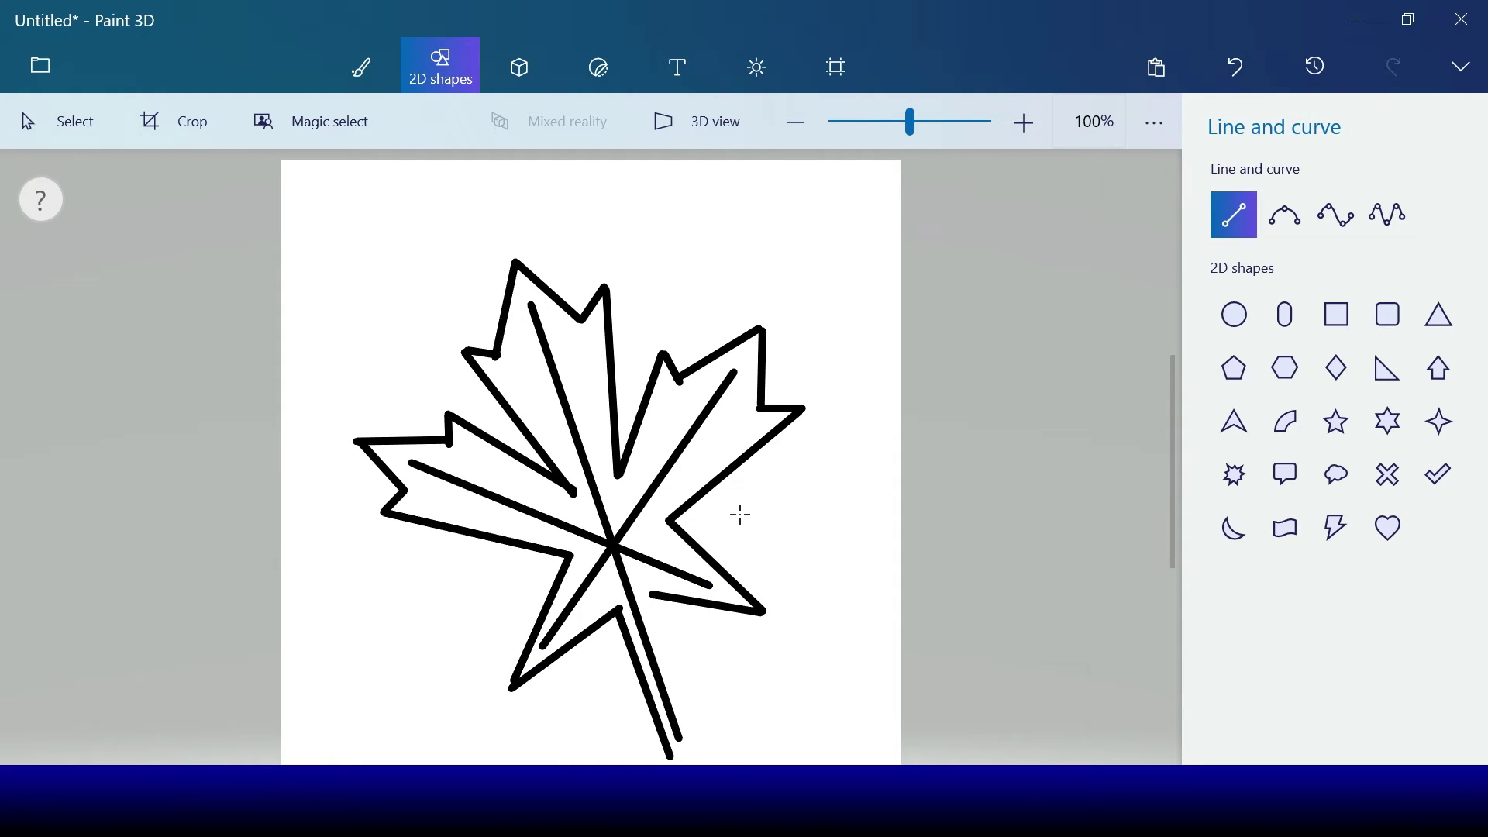
Draw the stem's right side down from the lower-right lobe and close the stem's bottom end with a short segment
left_click_drag(653, 596, 698, 749)
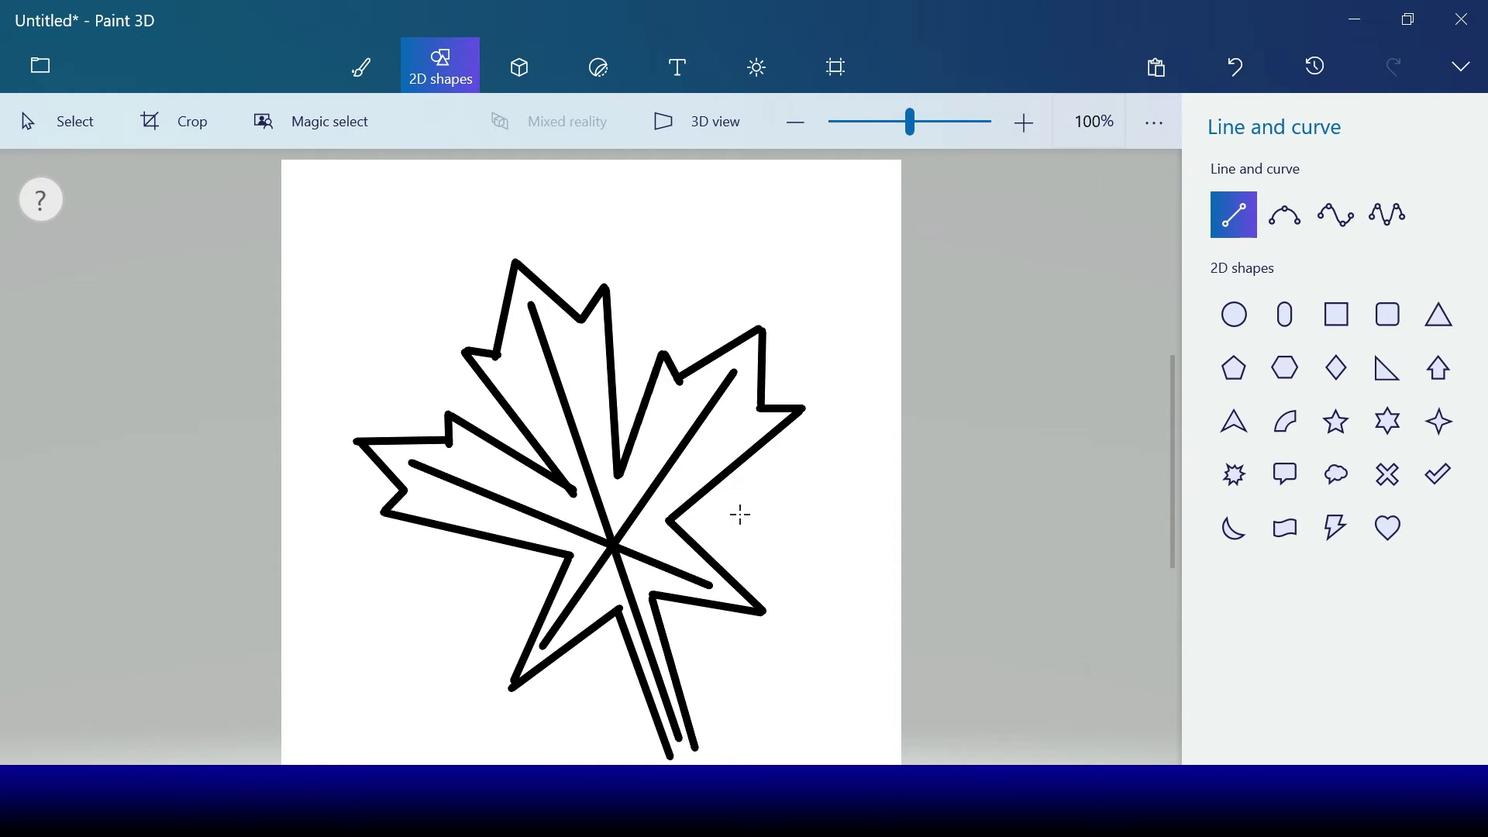
left_click(740, 515)
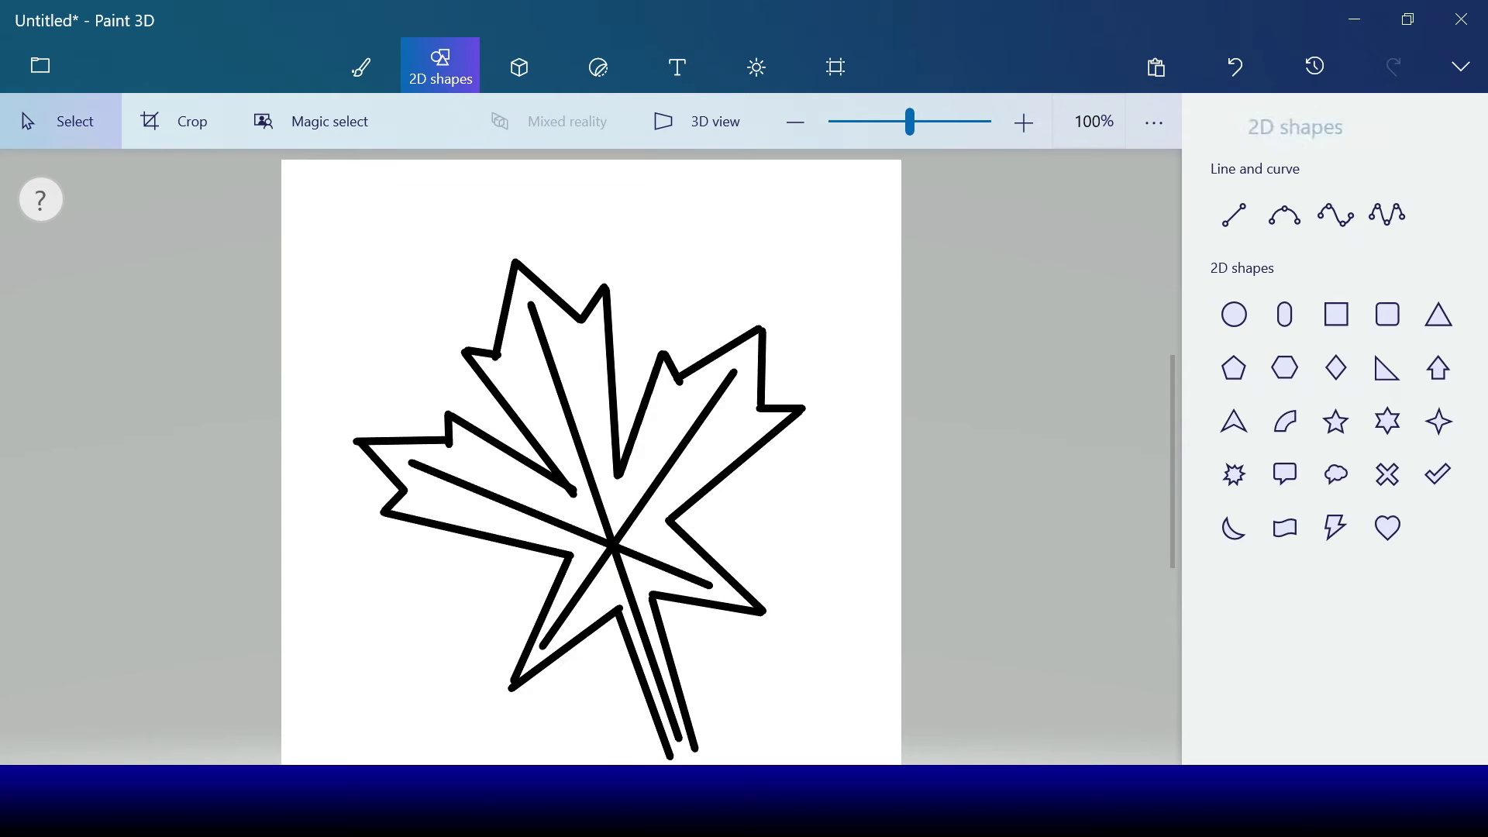
left_click_drag(673, 762, 690, 755)
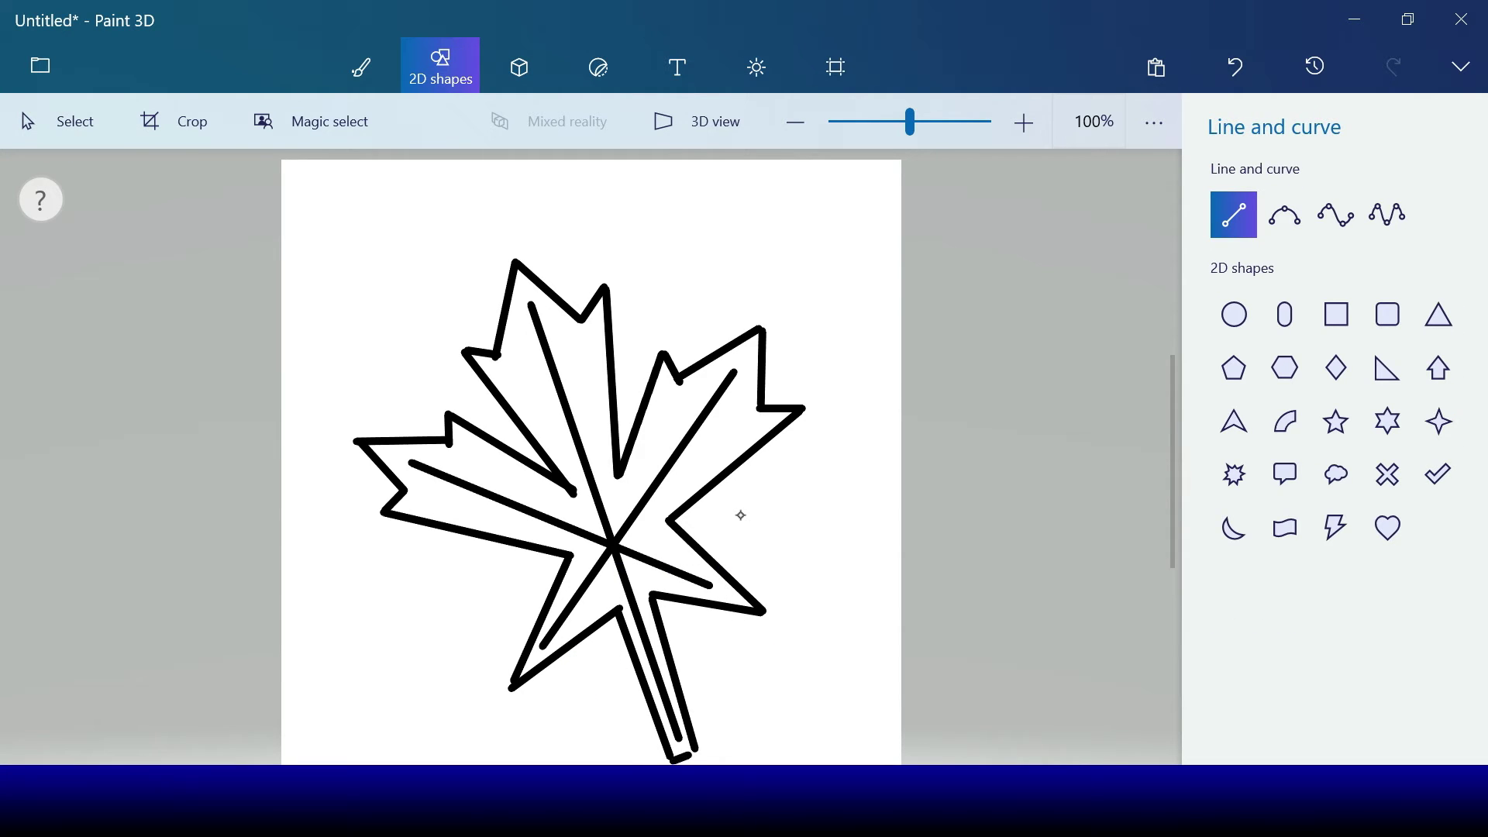
left_click(740, 515)
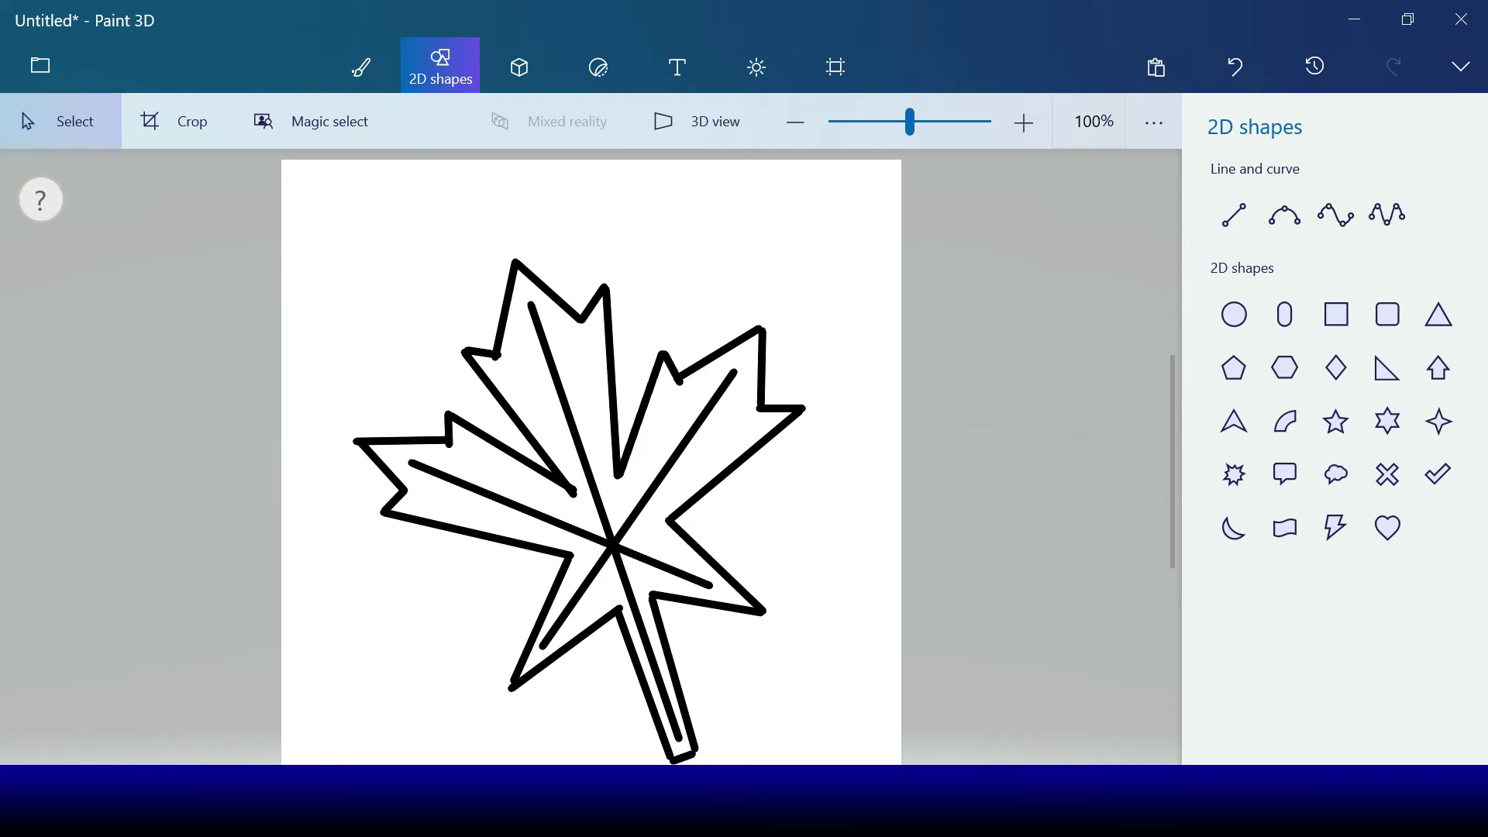
Erase the crossing guide lines inside the leaf outline by filling them with white
left_click(361, 67)
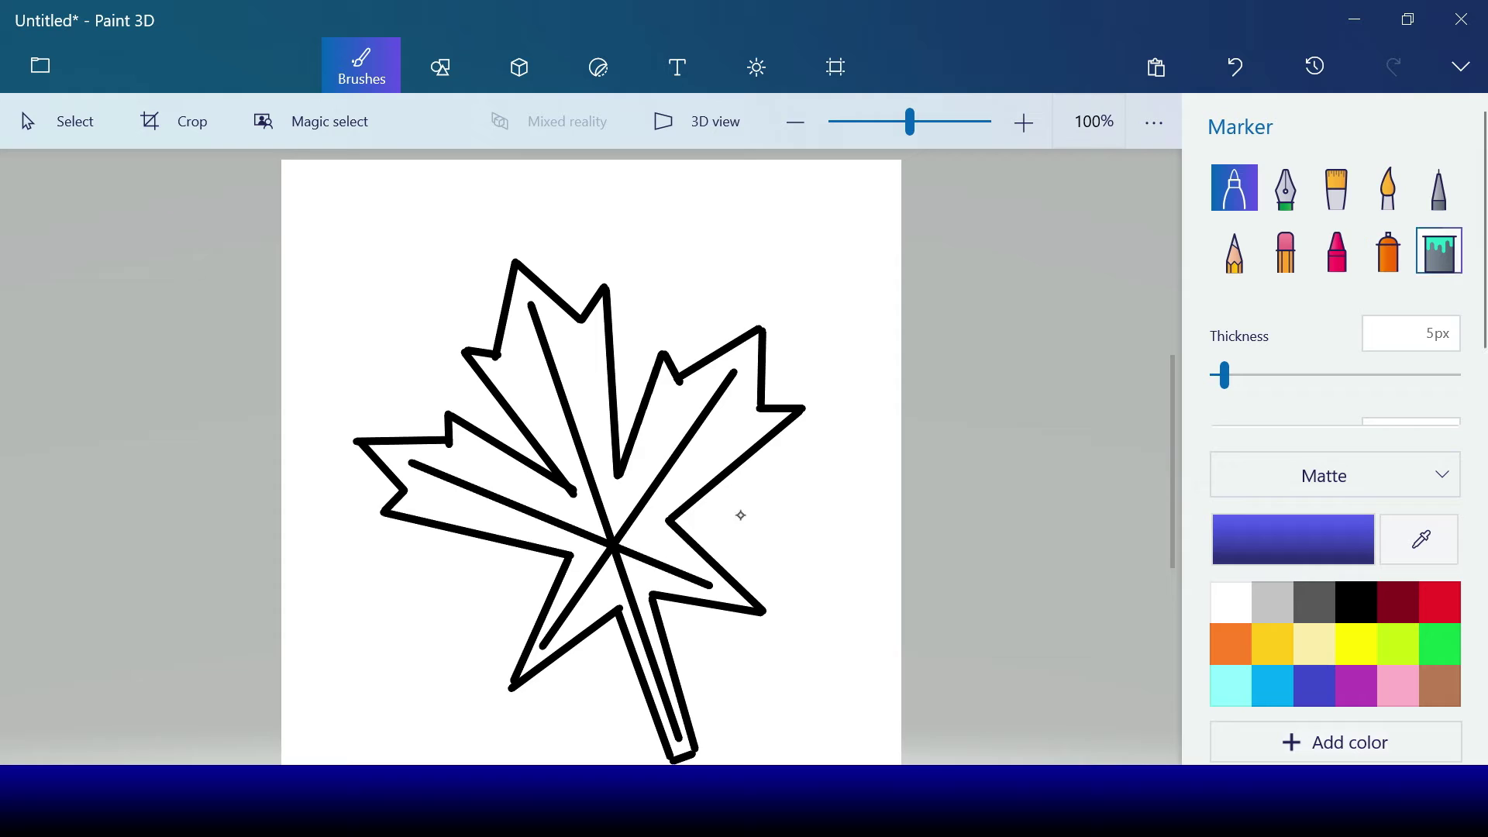
left_click(1439, 252)
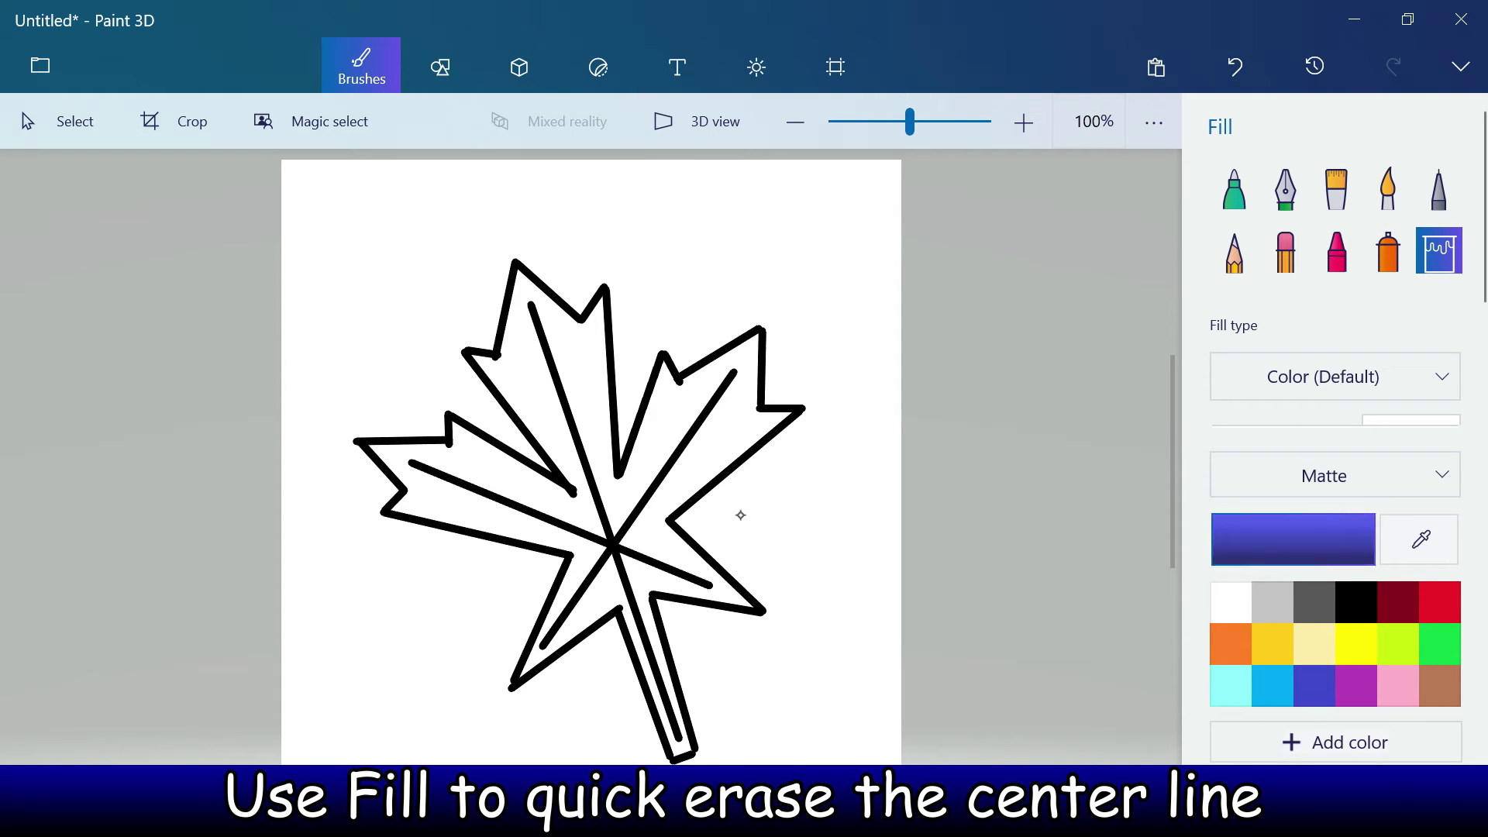
left_click(1231, 602)
left_click(740, 514)
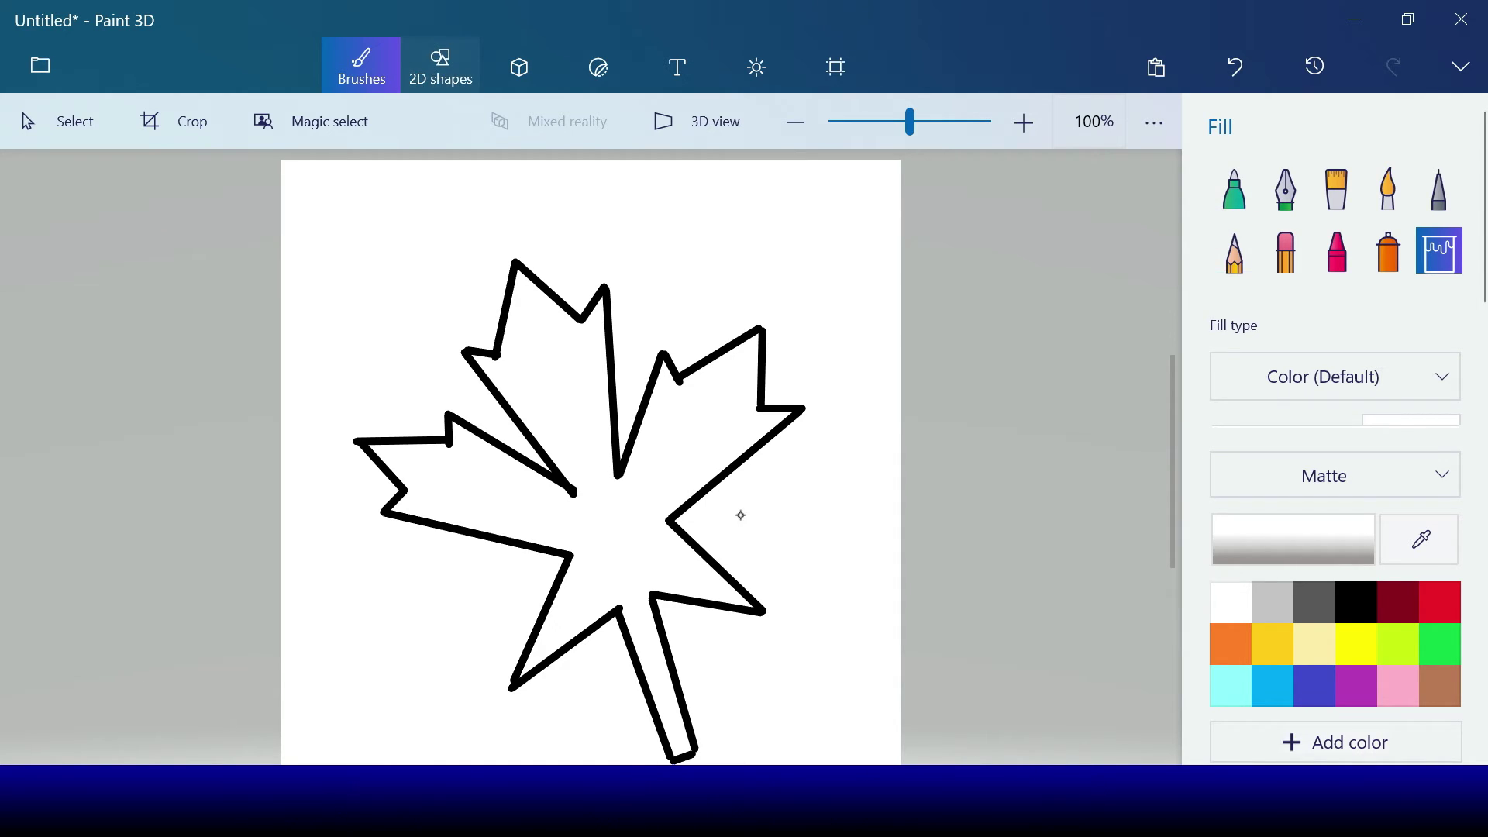
Draw two small black-outlined circles side by side in the leaf's centre as eyes, the right one slightly higher
left_click(440, 67)
left_click(1234, 314)
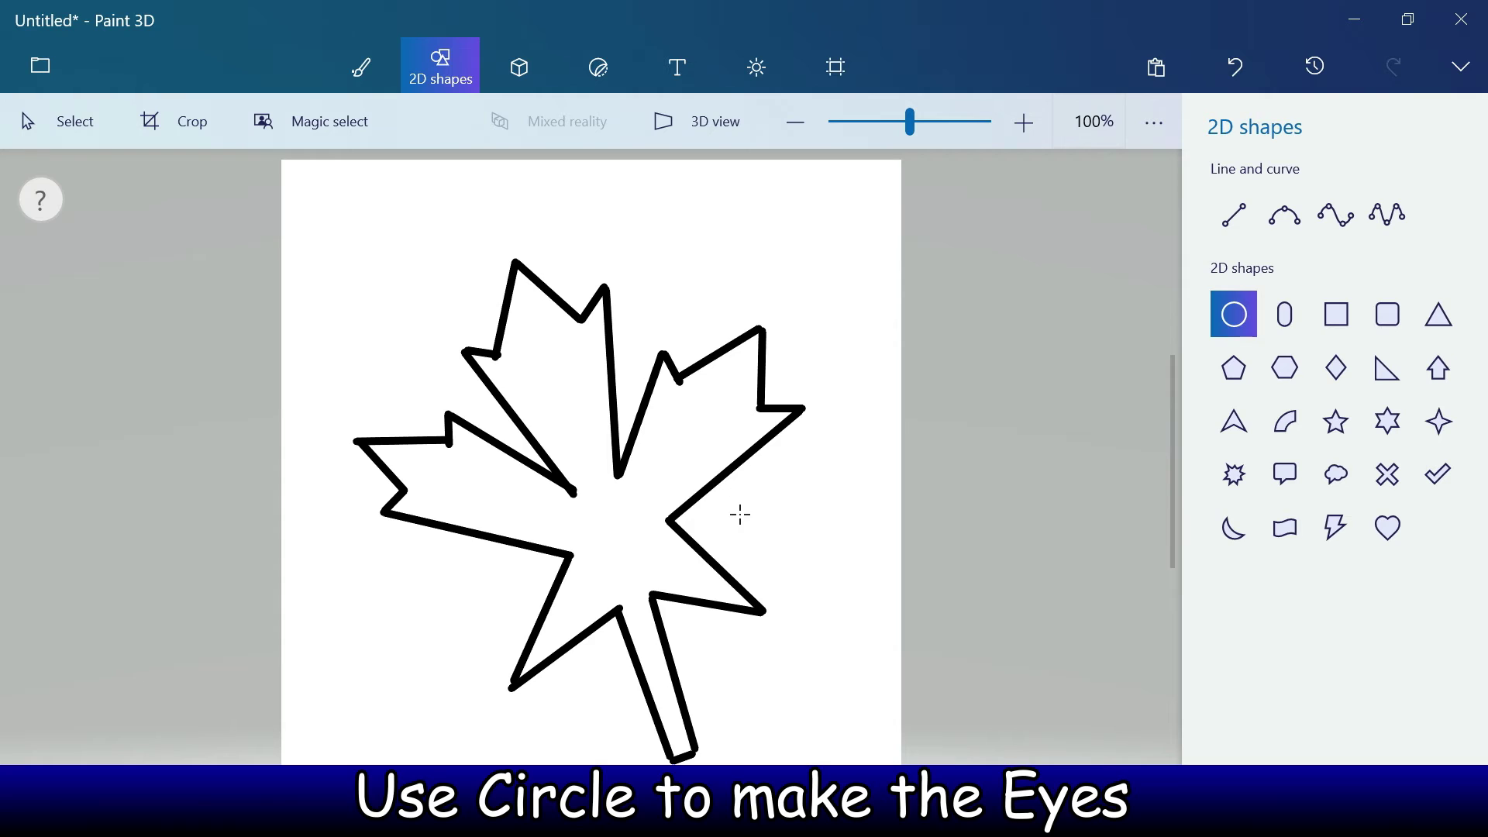
mouse_move(569, 523)
left_mouse_down()
mouse_move(599, 552)
mouse_move(633, 519)
left_mouse_up()
left_click(498, 537)
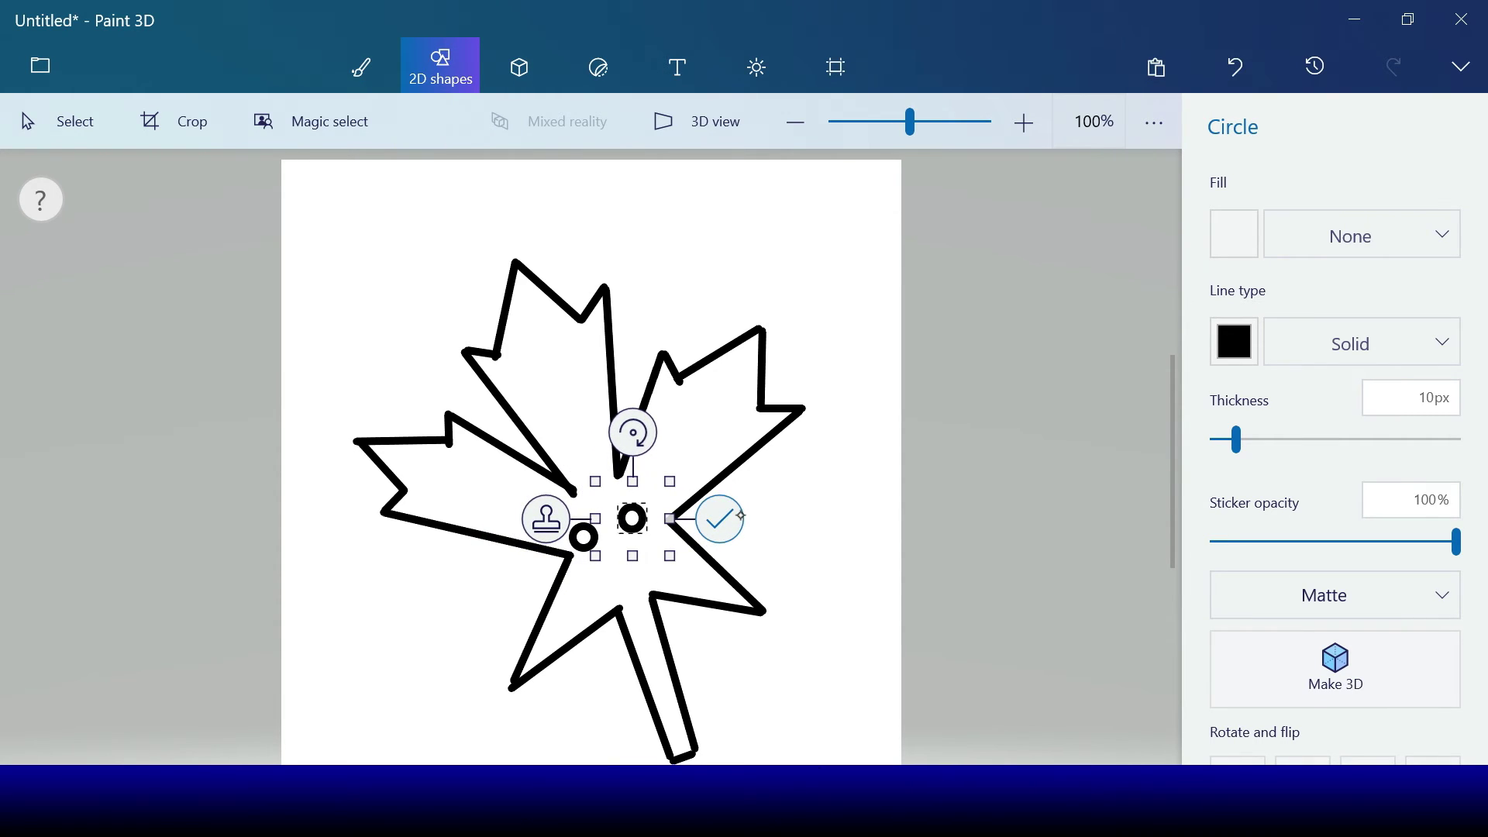
left_click(741, 515)
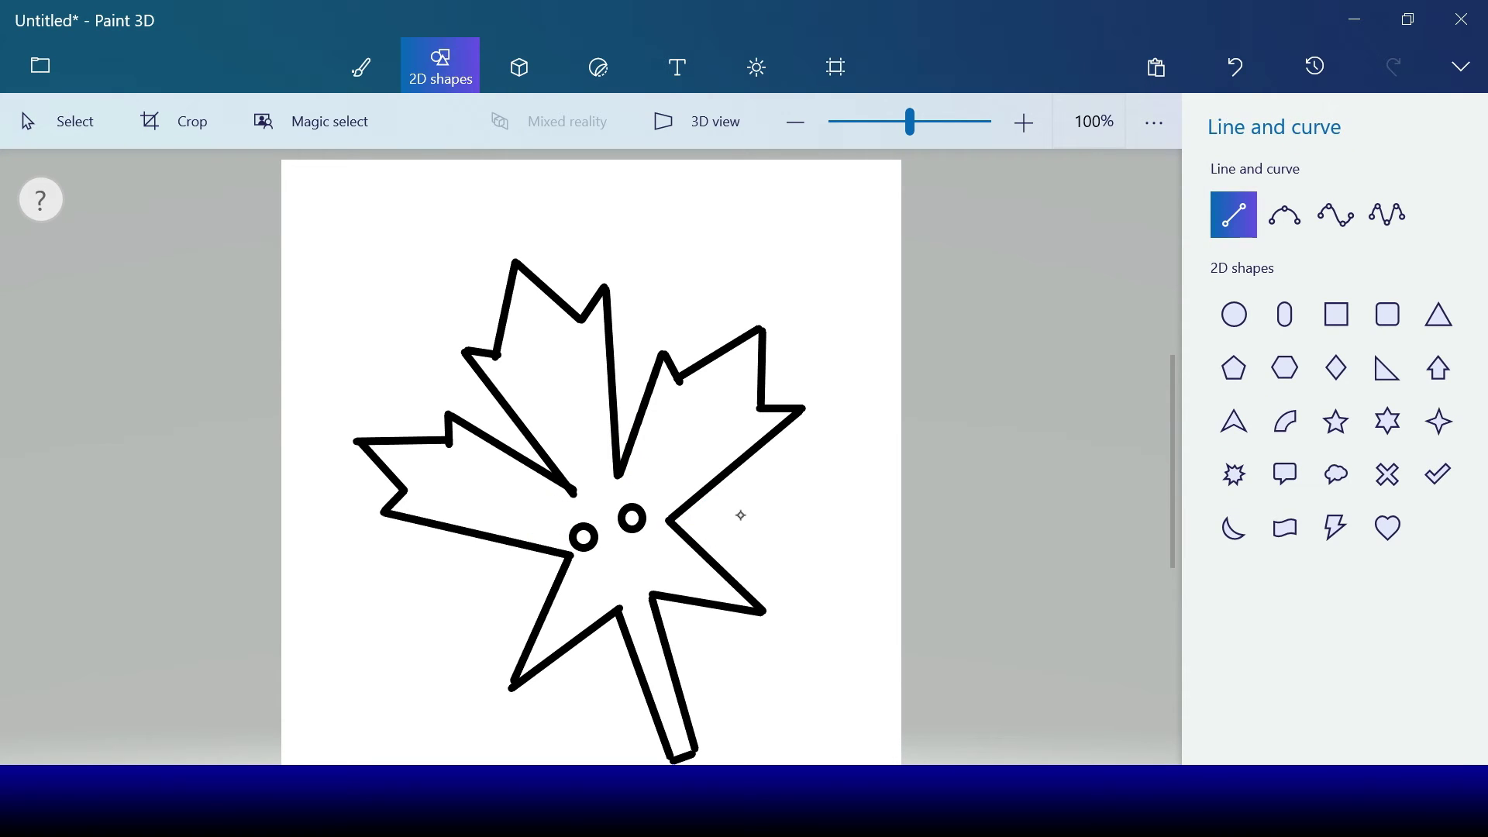
Try to build a small mouth below the eyes from a short straight line and 3-point curves, then undo it
left_click_drag(604, 548, 623, 541)
left_click(739, 515)
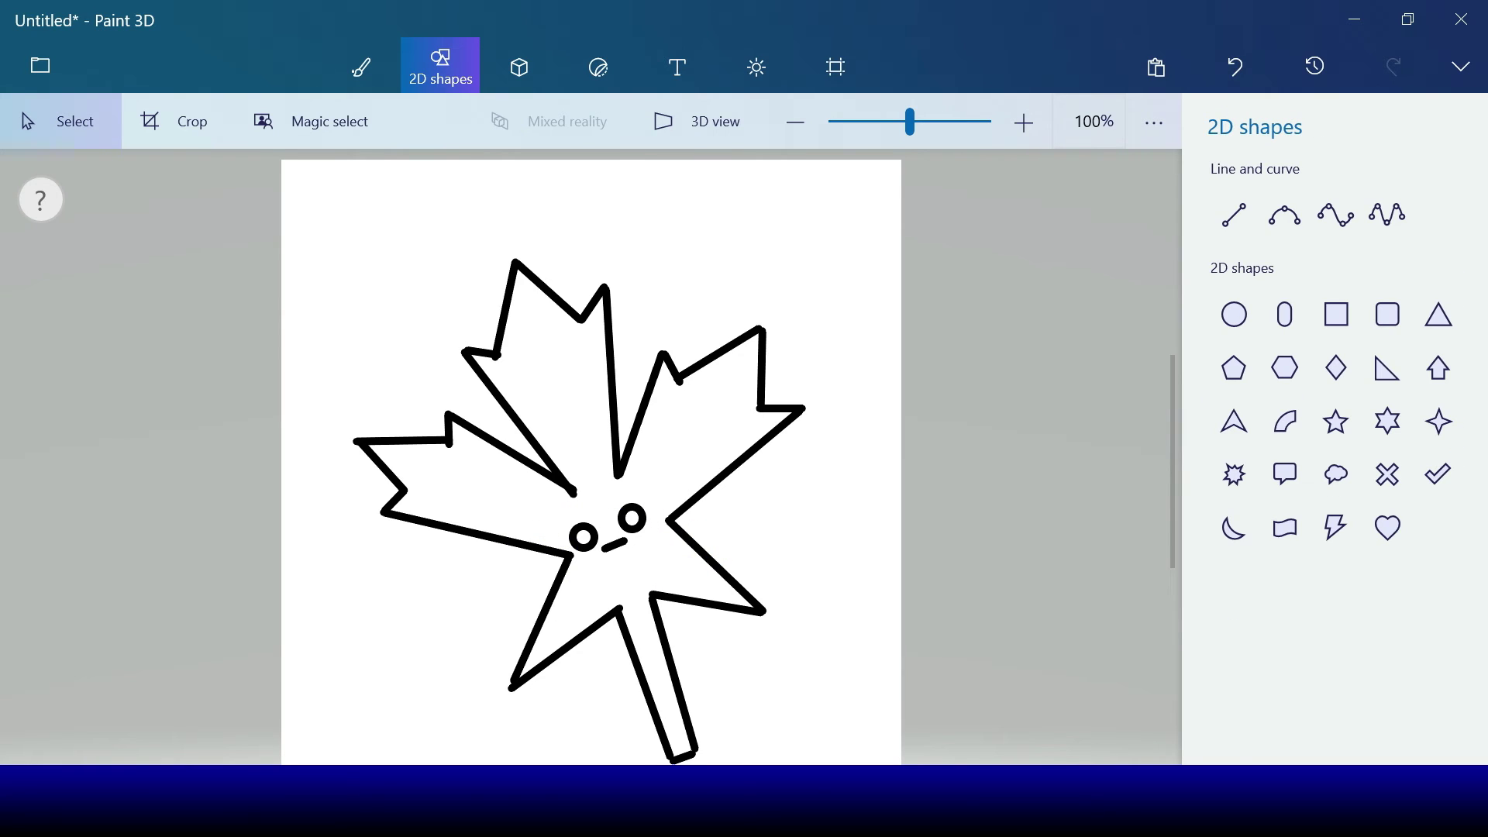
left_click(1284, 215)
key("Return")
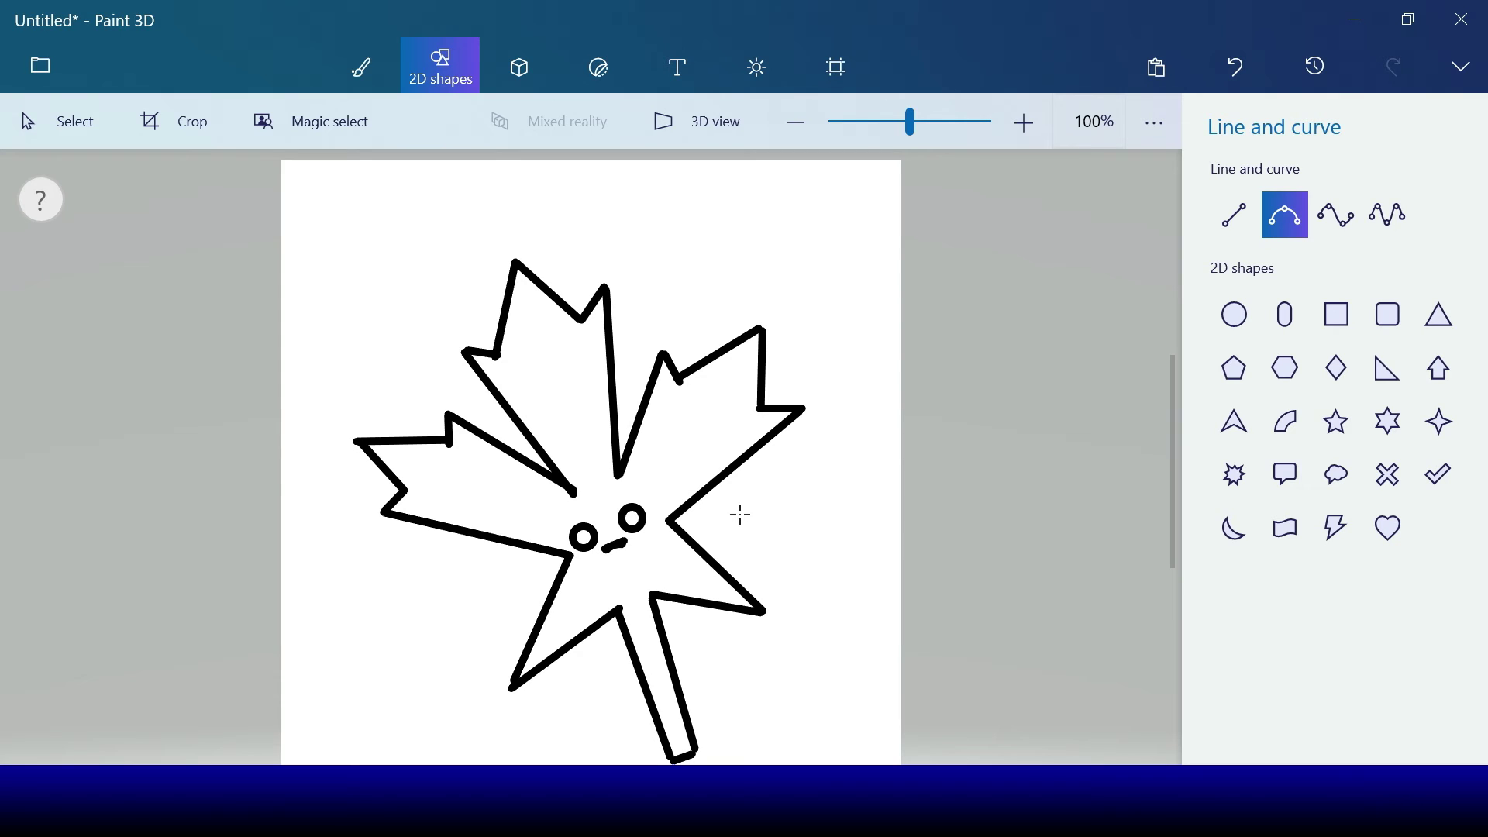
mouse_move(606, 550)
left_mouse_down()
mouse_move(622, 544)
mouse_move(624, 565)
left_mouse_up()
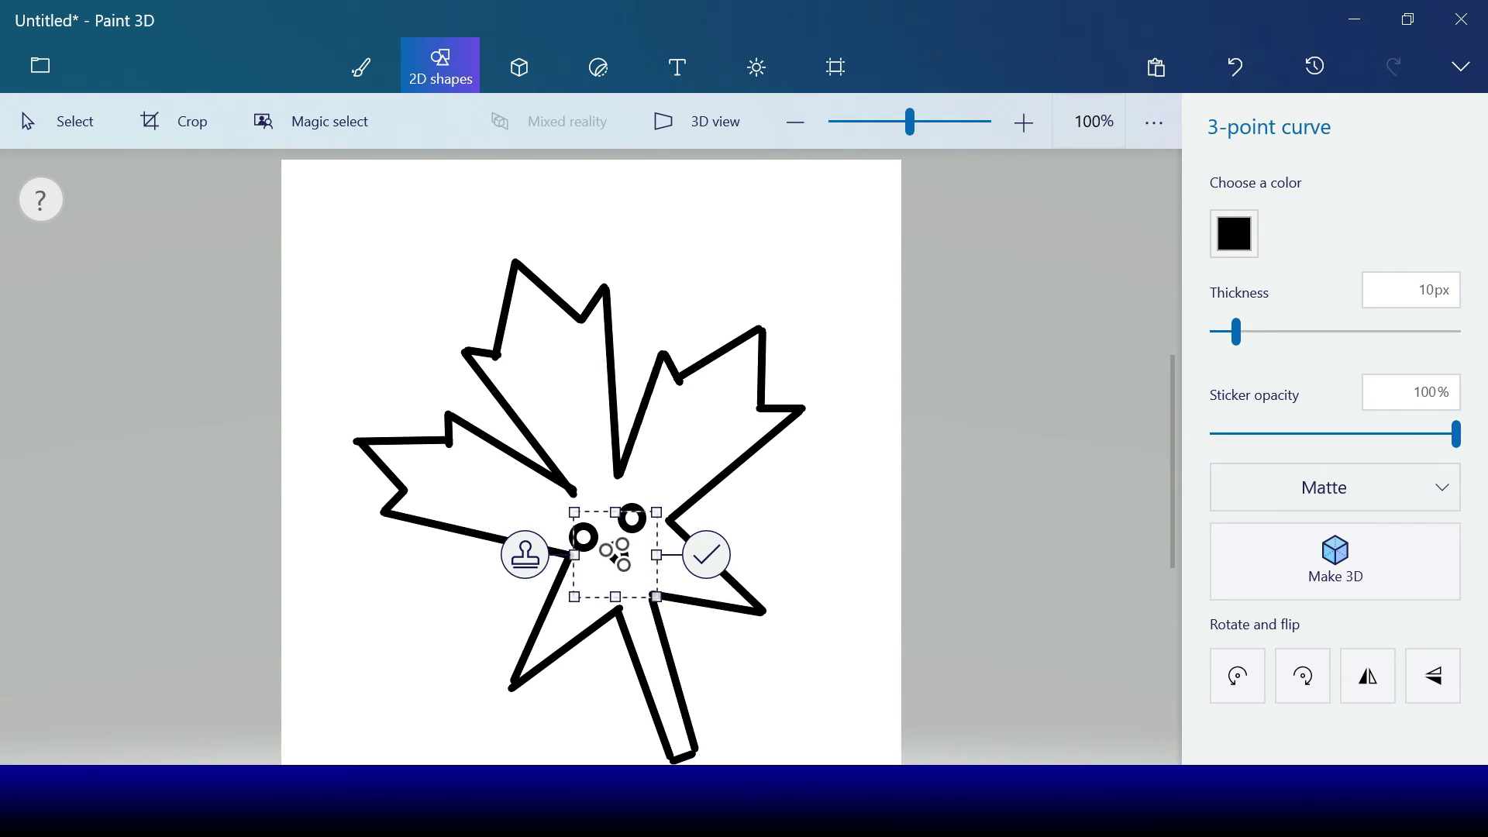
left_click(741, 515)
left_click(1235, 66)
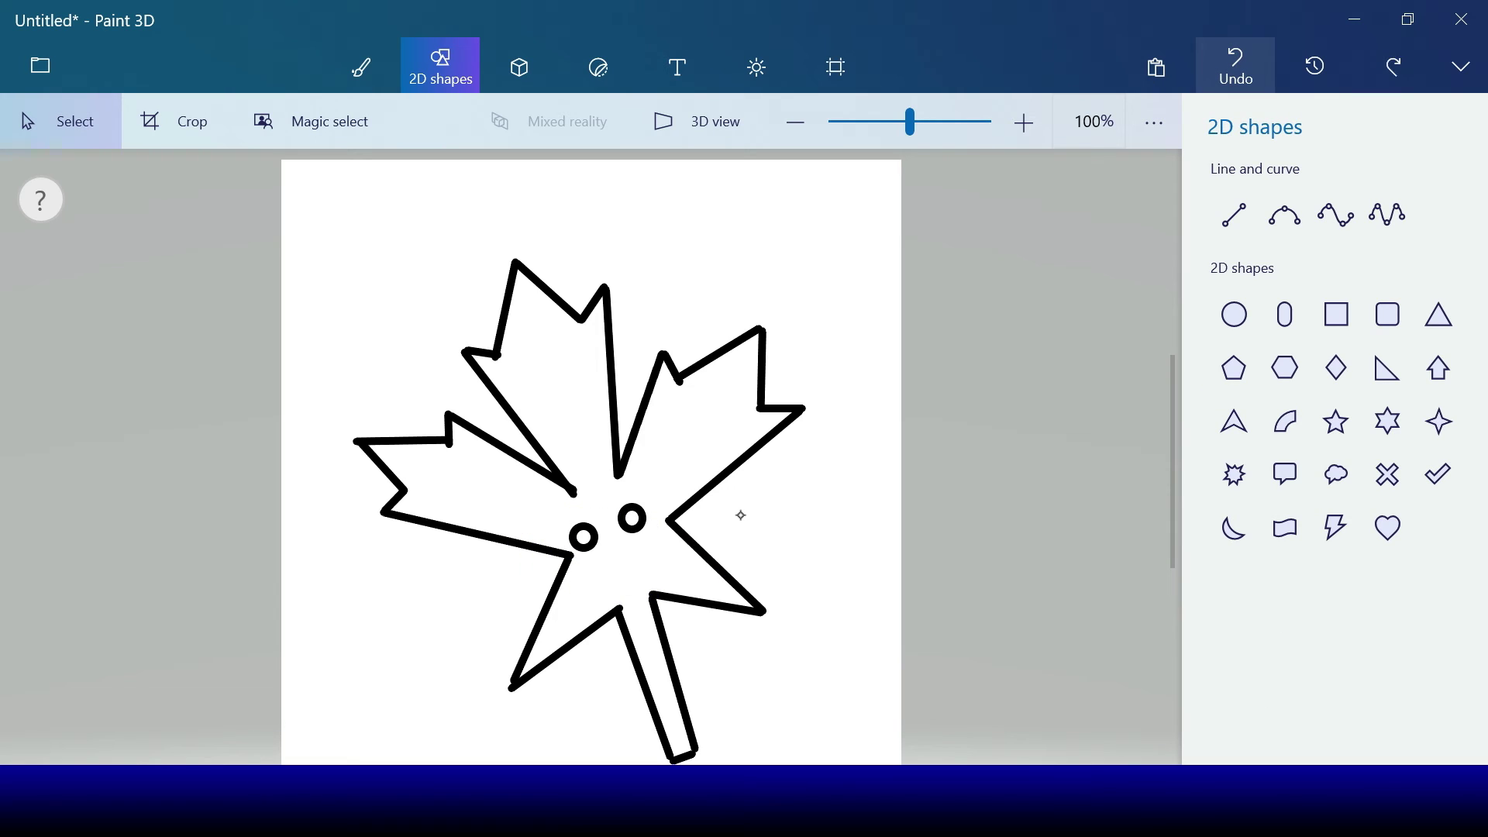
left_click(1234, 214)
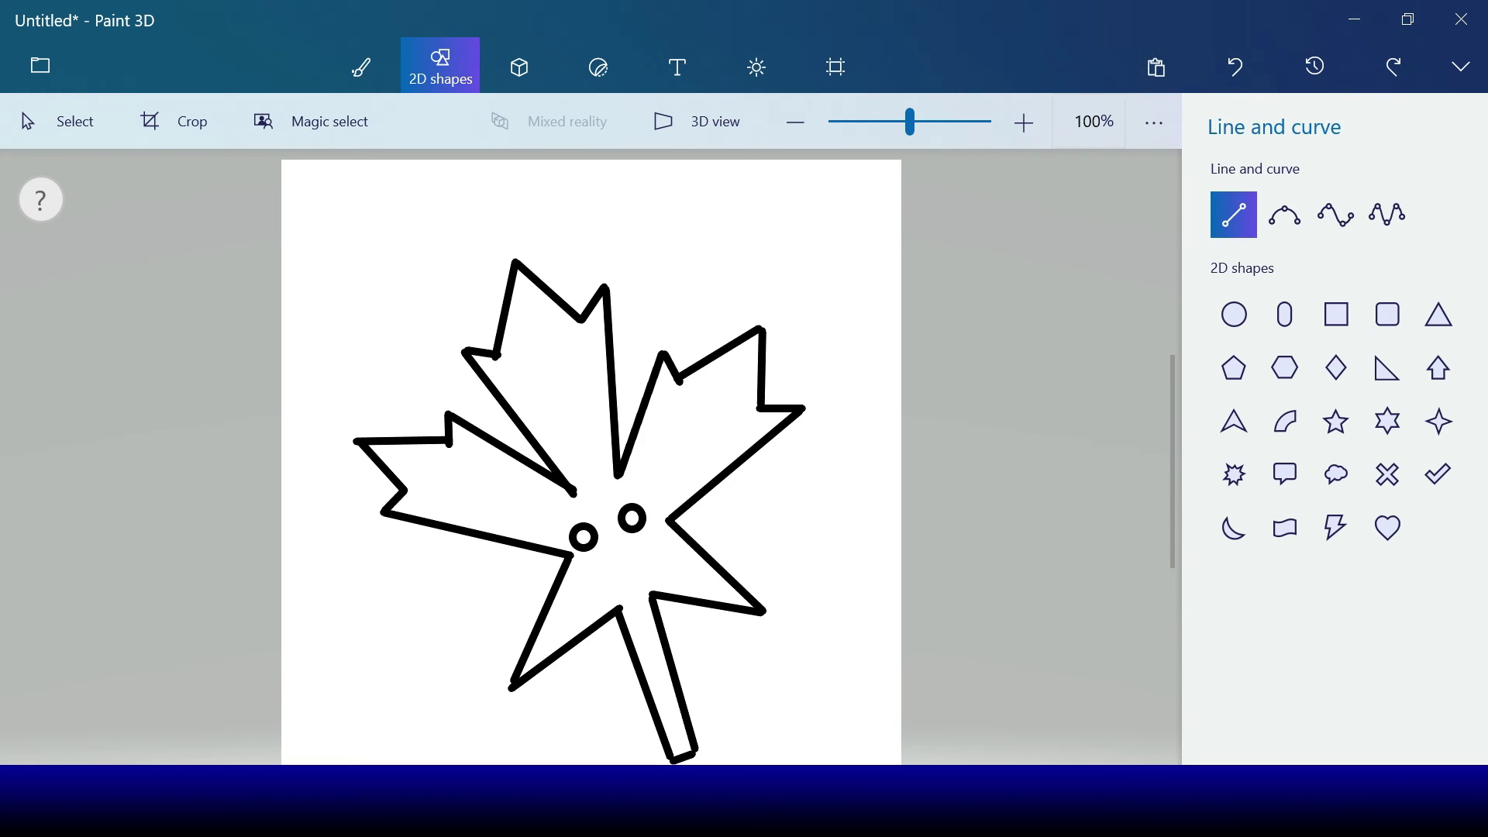
Draw a small open smiling mouth just below and between the eyes with the black Marker
left_click(361, 67)
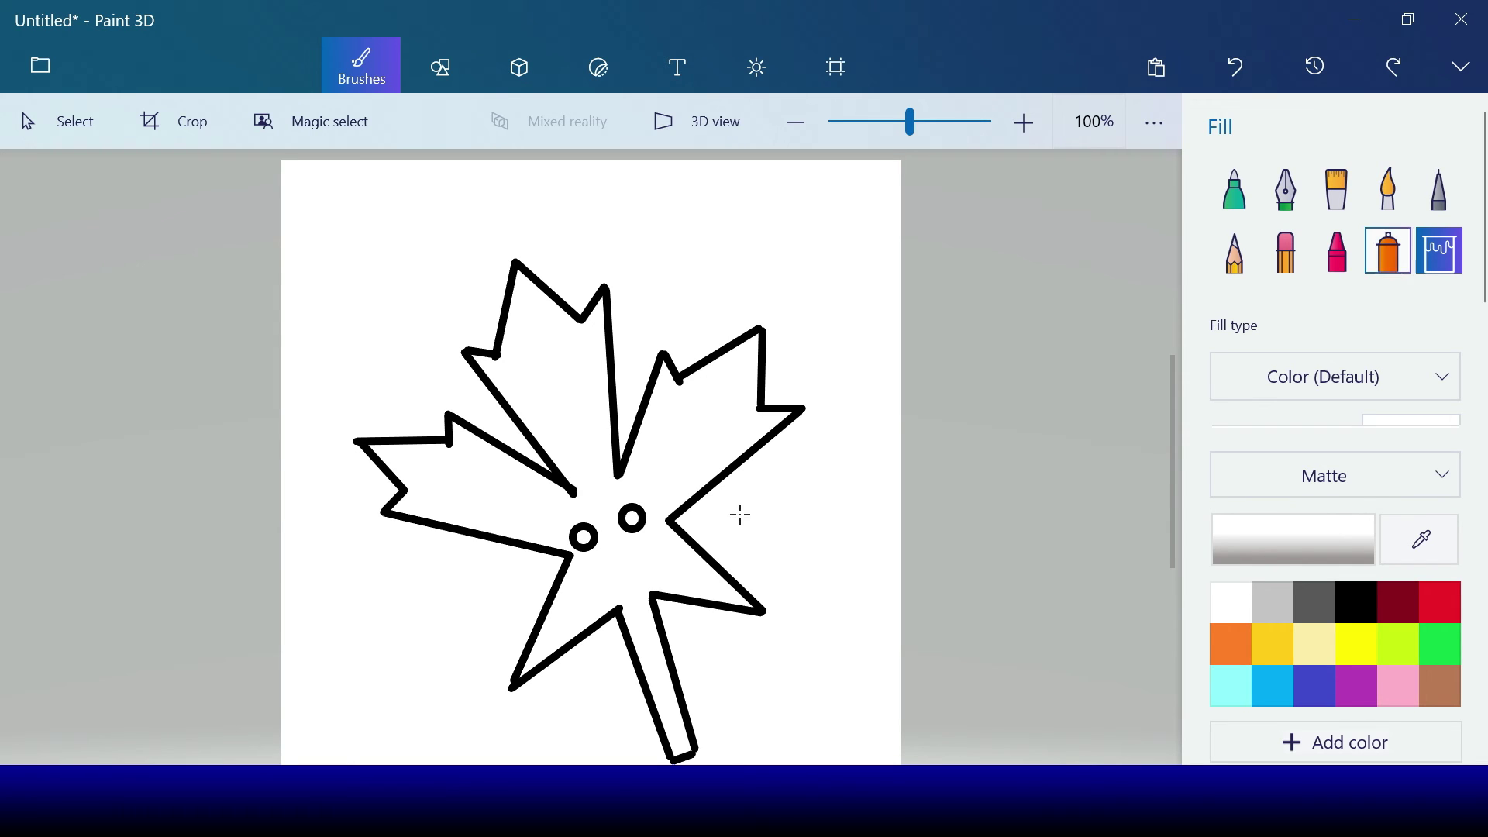
left_click(1356, 603)
left_click(1234, 188)
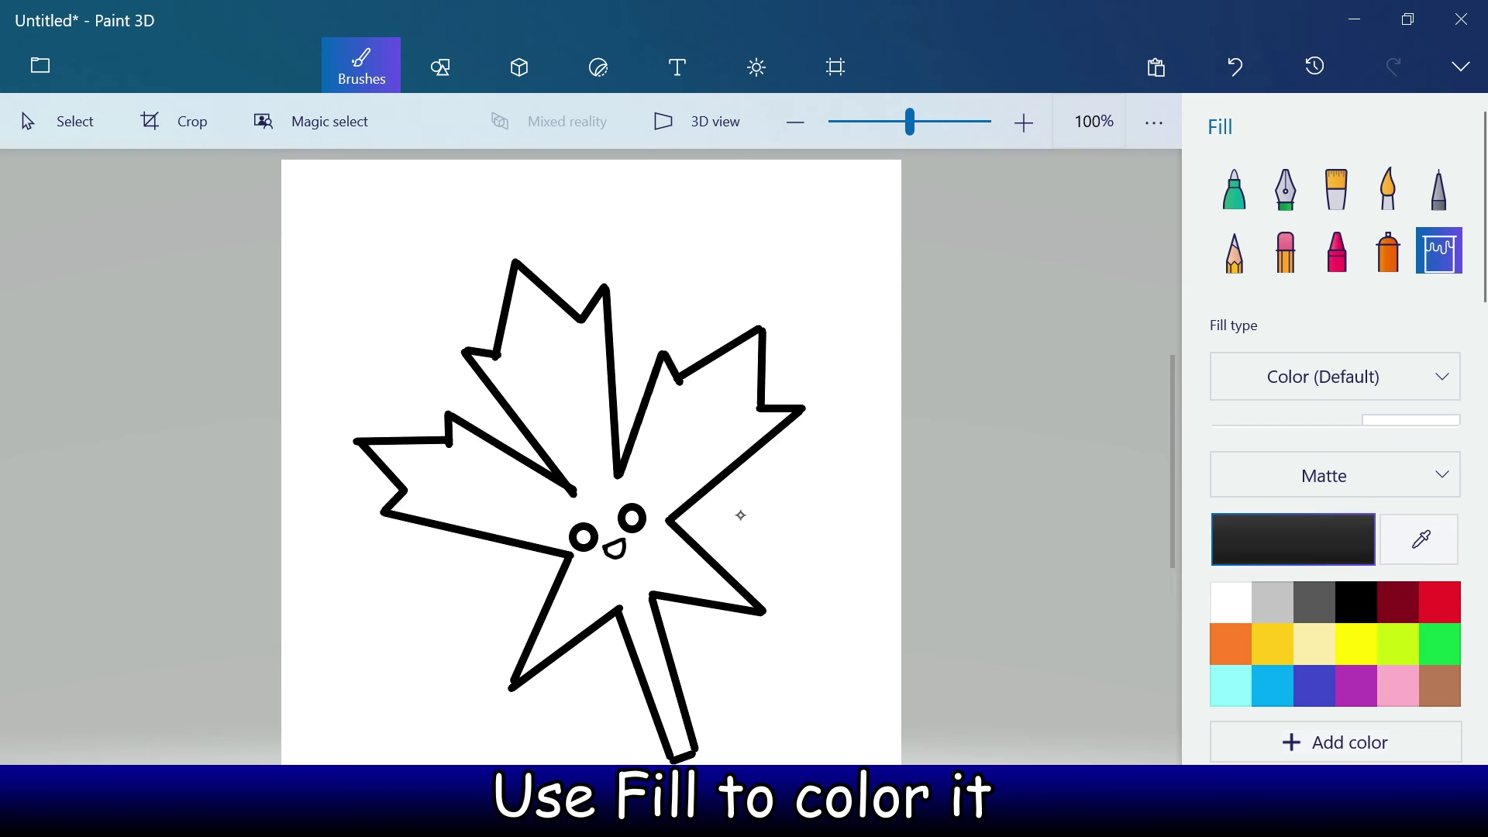
Fill both eyes and the mouth with black, and the leaf and its stem with orange
left_click(632, 518)
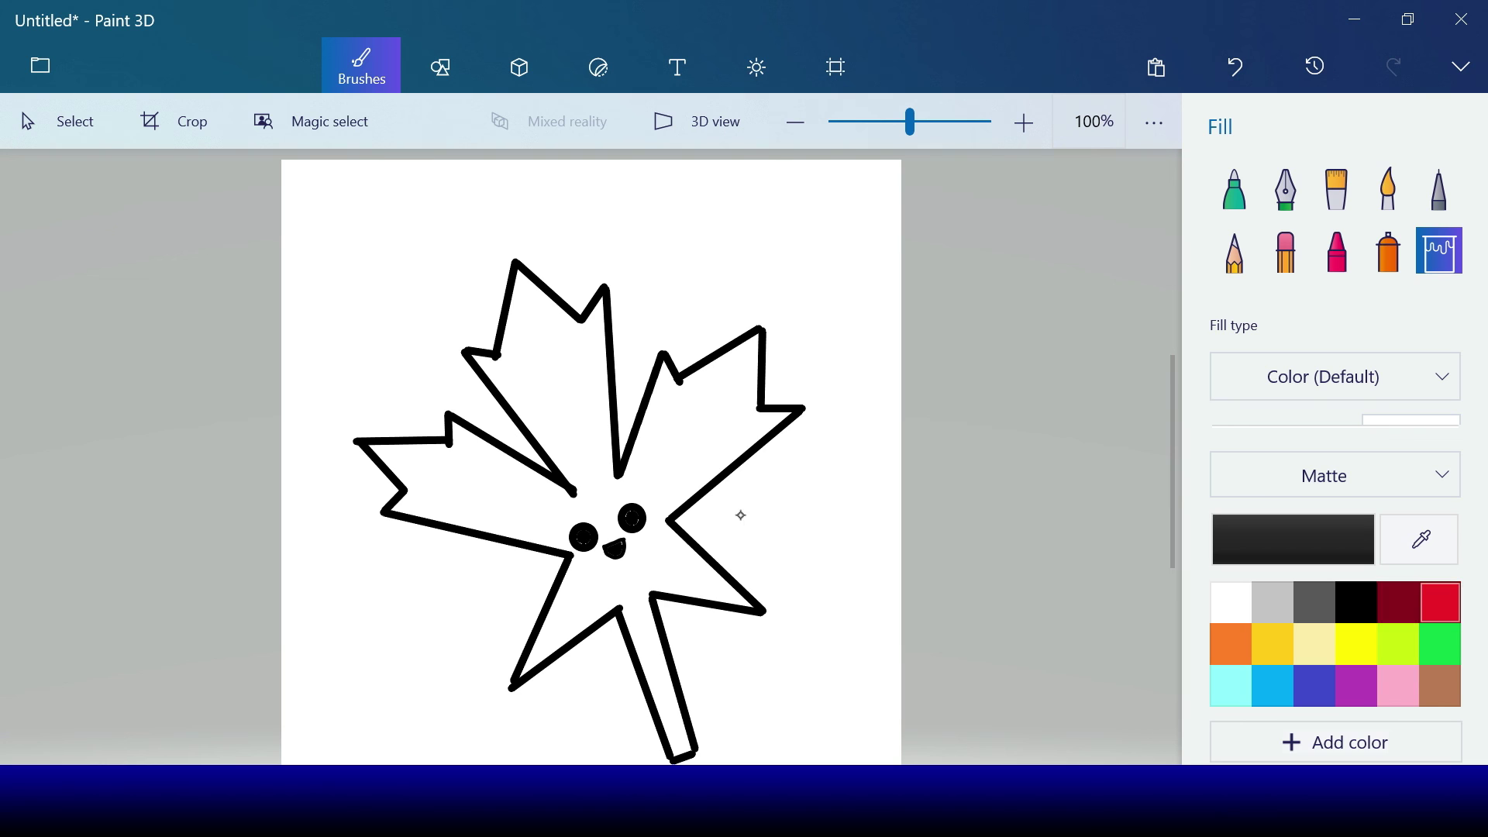
left_click(1231, 644)
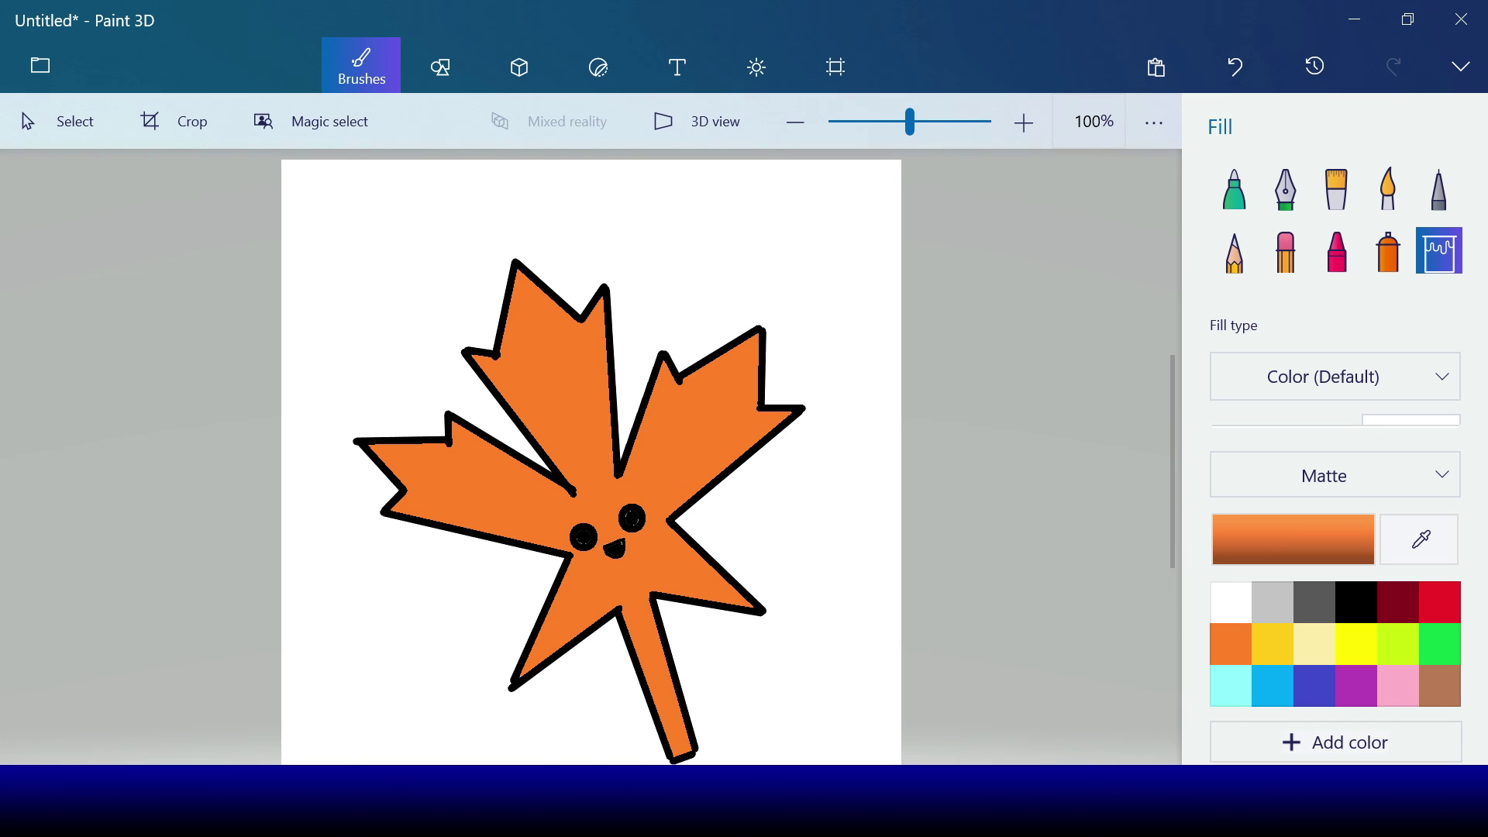
Switch from filling to the Marker brush in black
left_click(1234, 189)
left_click(1356, 602)
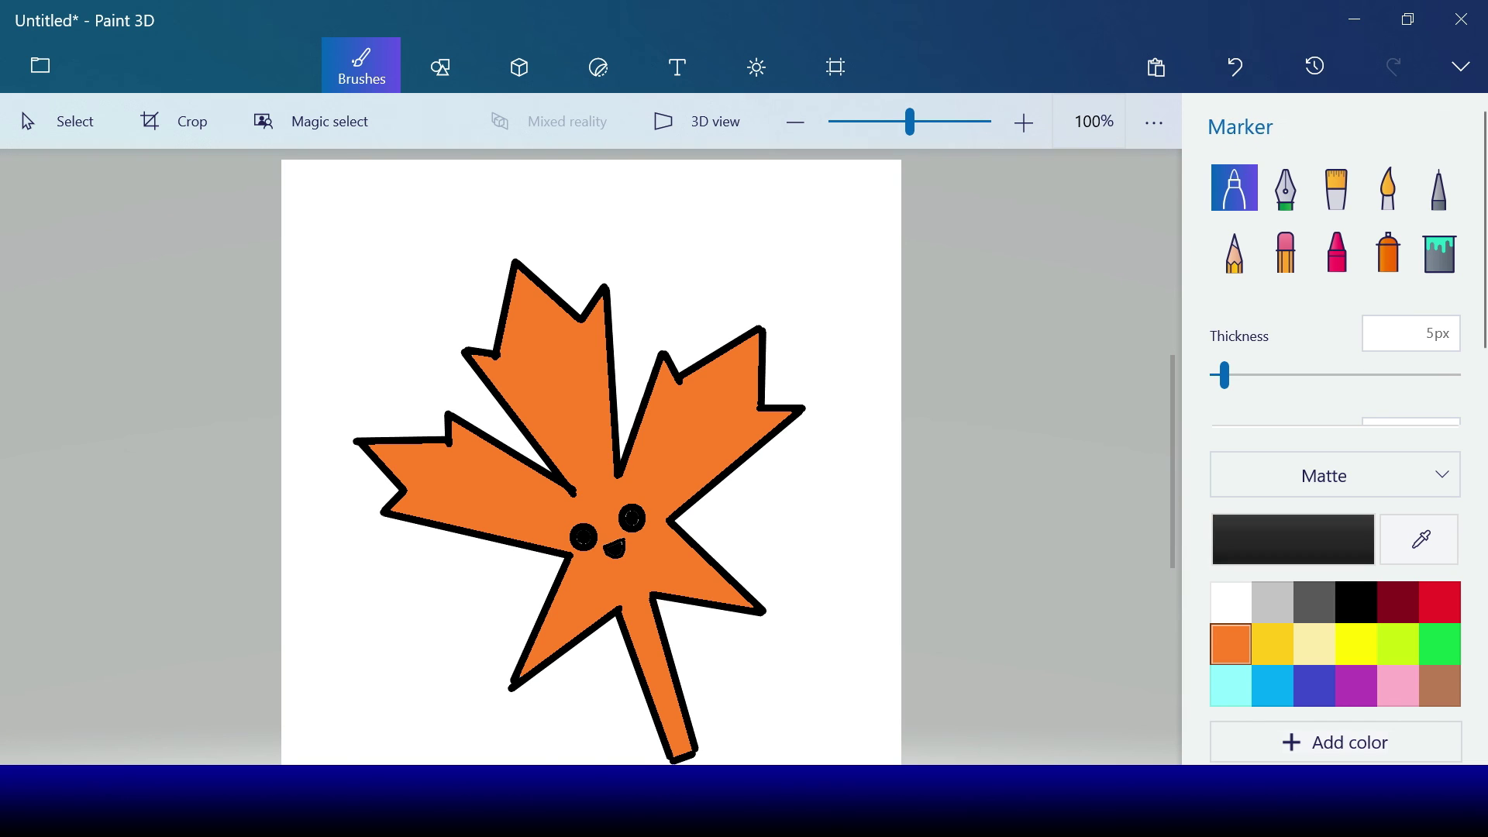